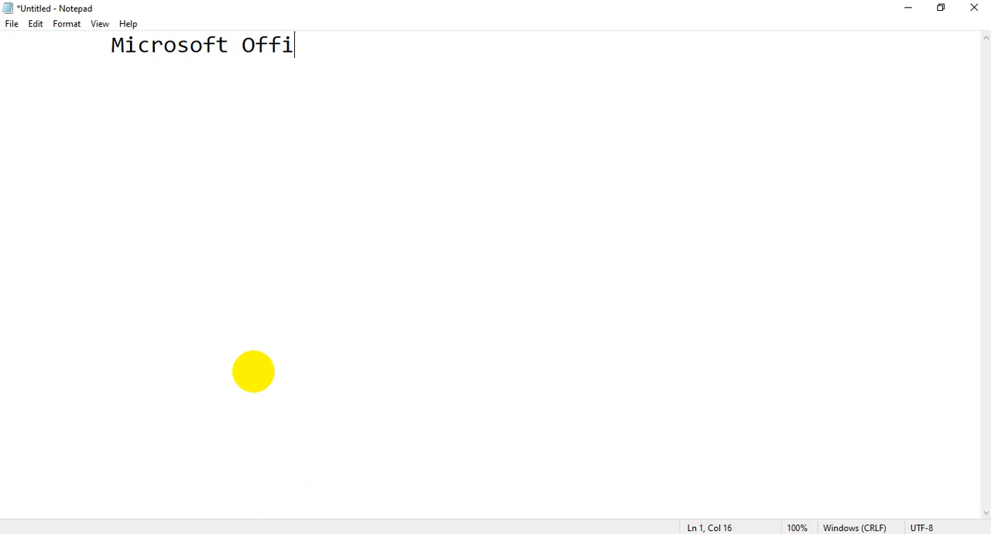
Step: Add an indented "MOS" line under the Microsoft Office heading, followed by a long dashed separator line
{"action": "key", "text": "Return"}
{"action": "key", "text": "Tab"}
{"action": "type", "text": "MOS"}
{"action": "key", "text": "Return"}
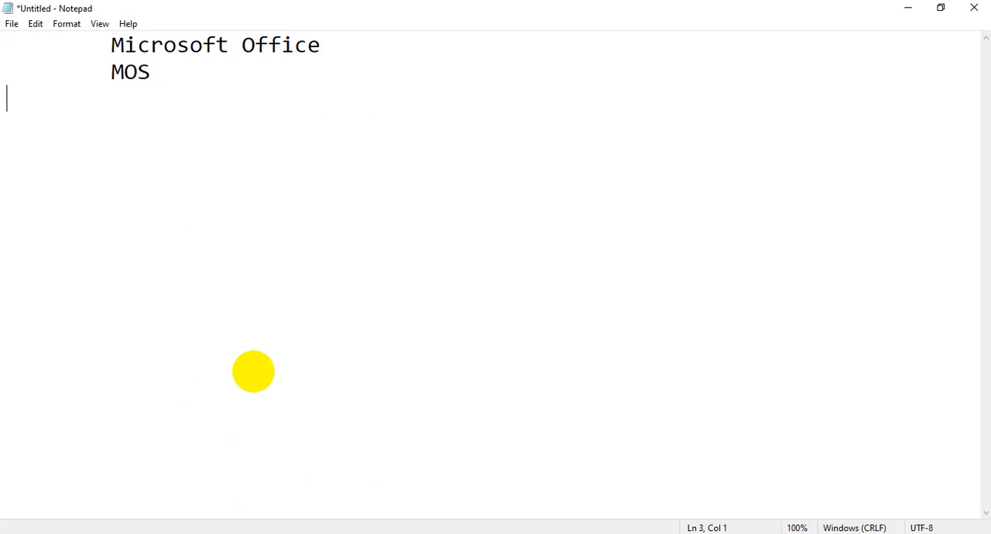
{"action": "type", "text": "---------------------------------------------------------"}
{"action": "key", "text": "Return"}
Step: Write the line "Microsoft word is a program of Microsoft Office," below the dashed separator
{"action": "type", "text": "Microsoft "}
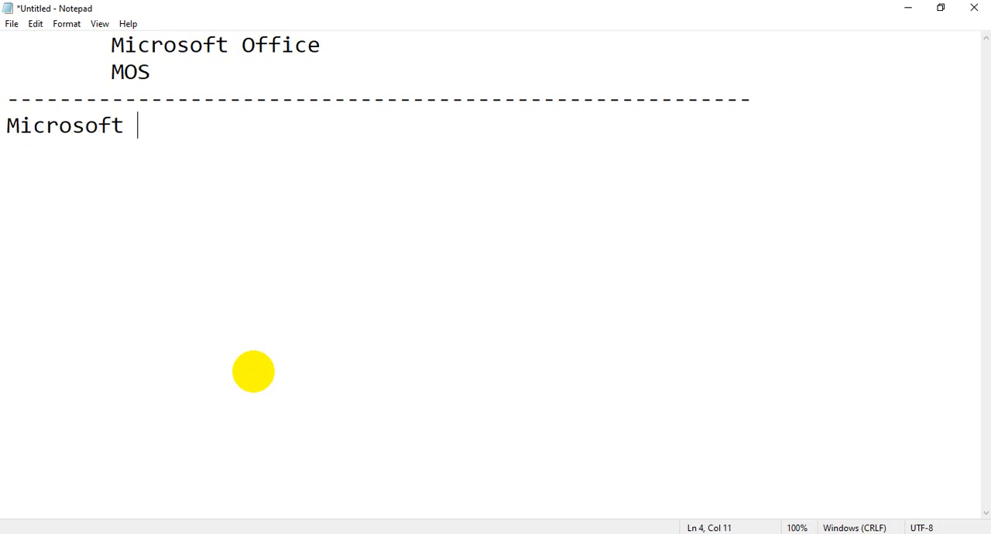
{"action": "type", "text": "word is a prog"}
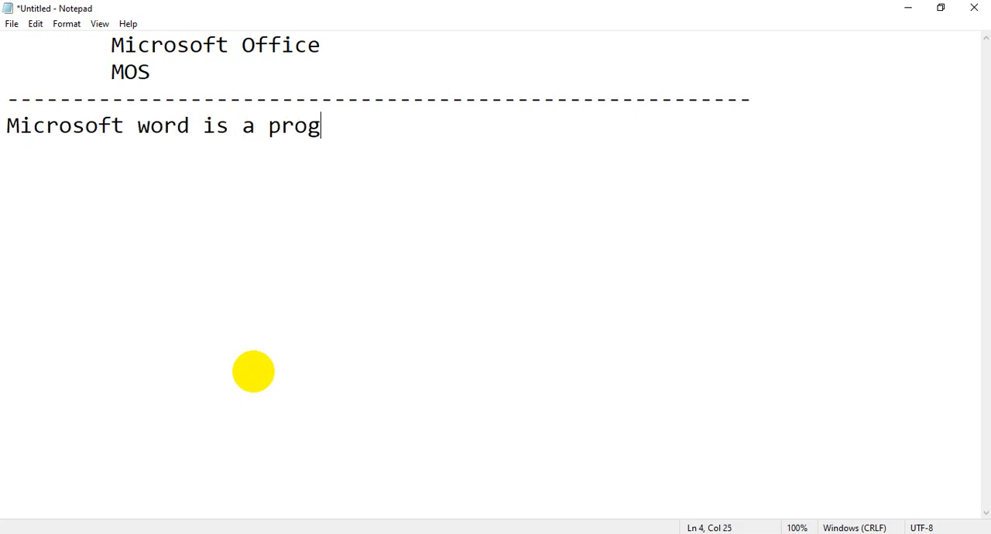
{"action": "type", "text": "ram of mc"}
{"action": "key", "text": "BackSpace"}
{"action": "key", "text": "BackSpace"}
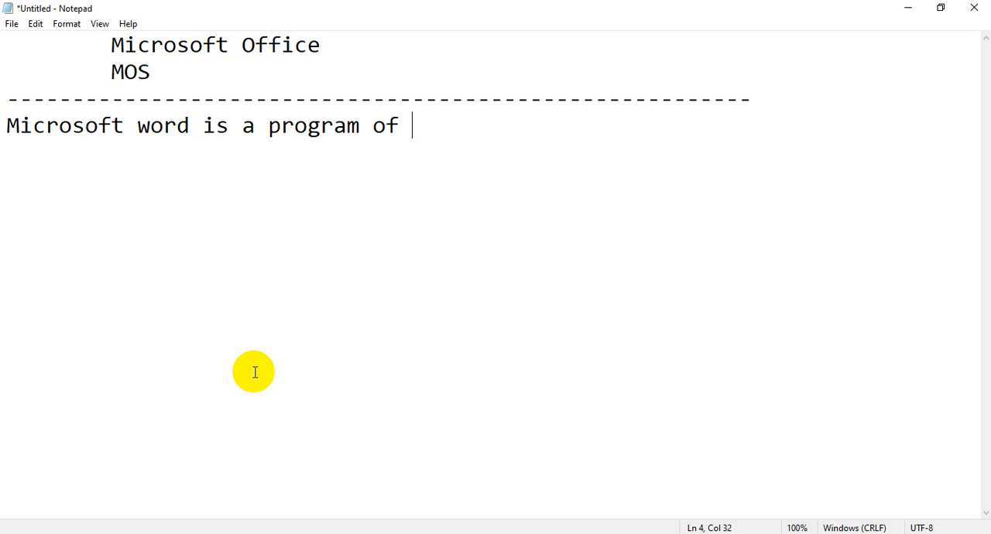
{"action": "type", "text": "Microsoft O"}
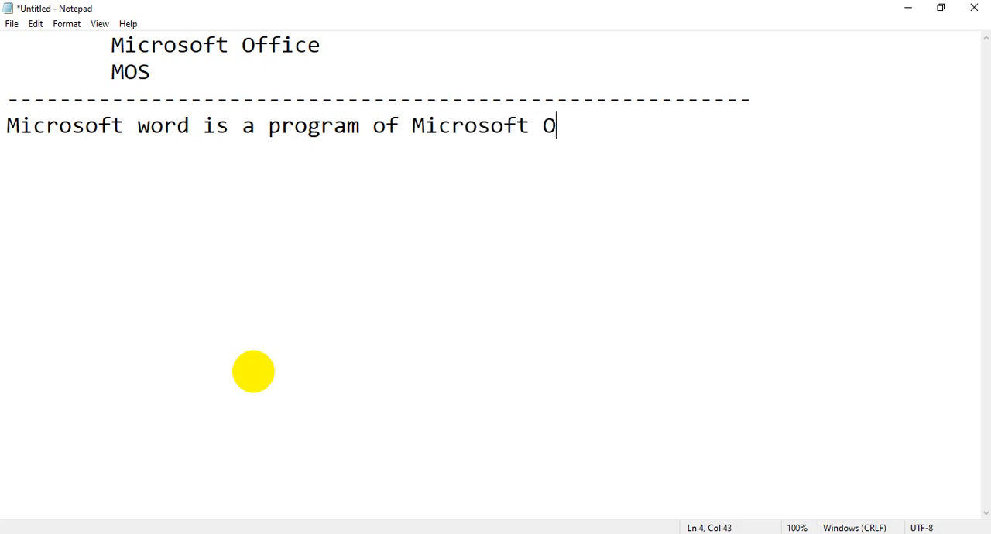
{"action": "type", "text": "ffice,"}
{"action": "key", "text": "Return"}
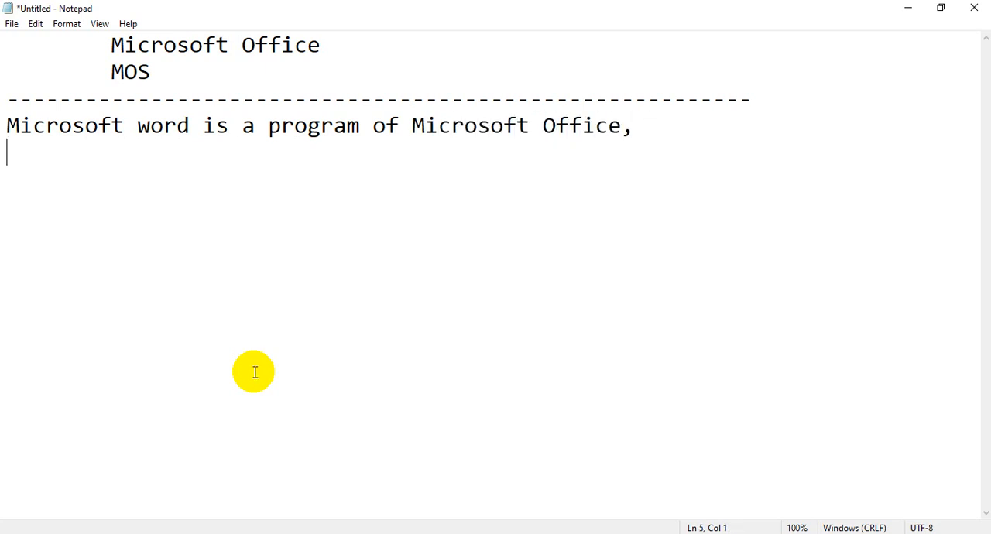
Step: Continue the sentence on the following line with "which is used for documentation."
{"action": "type", "text": "whic"}
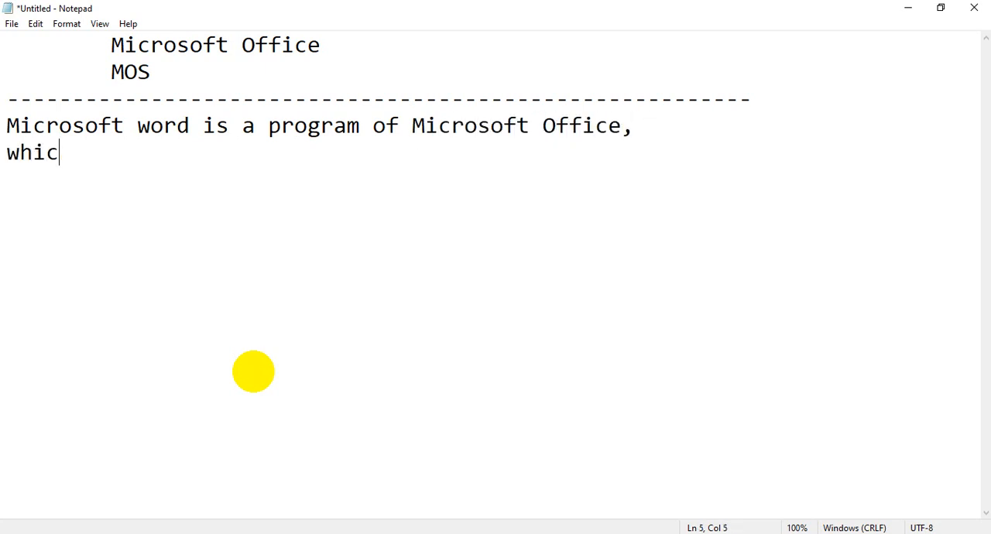
{"action": "type", "text": "h is used for do"}
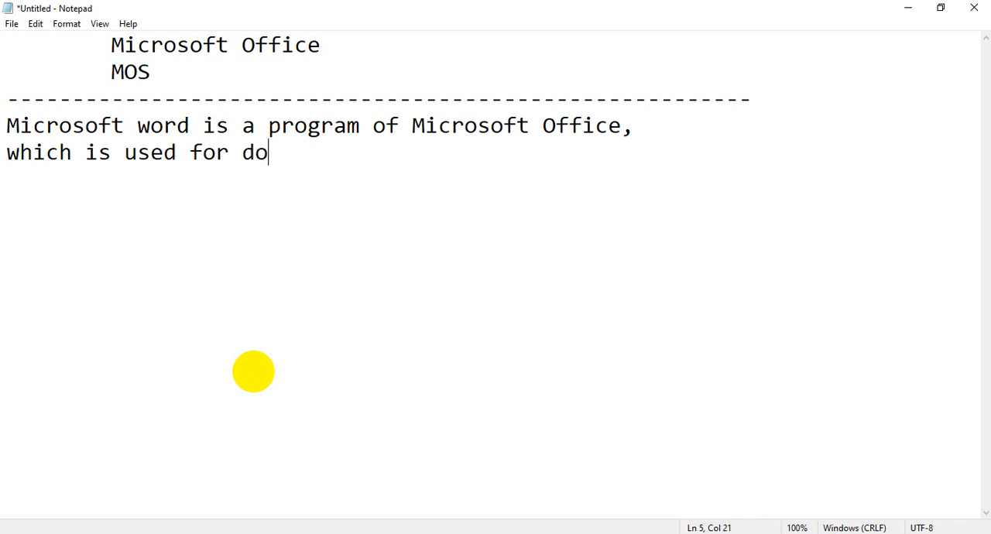
{"action": "type", "text": "cumentation."}
{"action": "key", "text": "Return"}
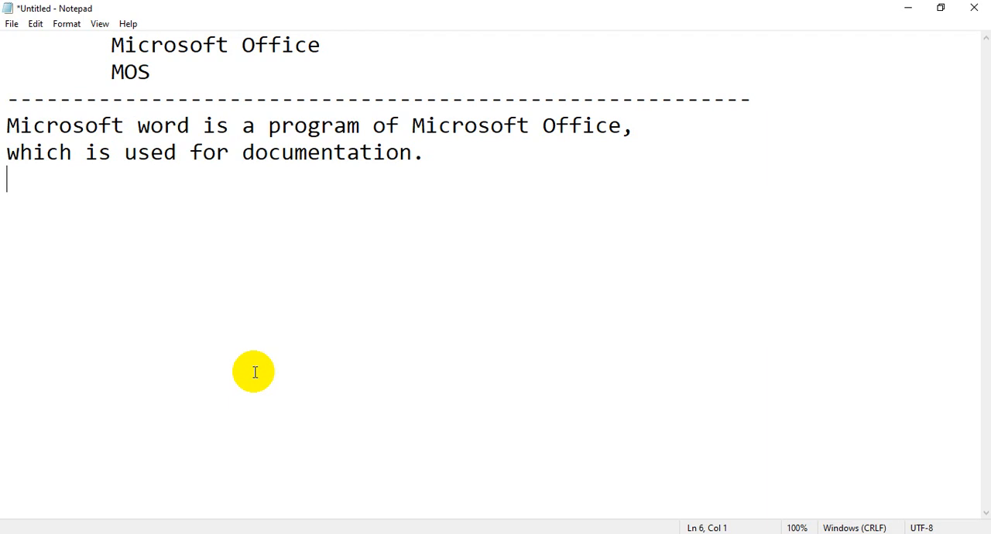
Step: Add an indented line with the word "Documentation" below the sentence
{"action": "key", "text": "Tab"}
{"action": "type", "text": "Documentqtion"}
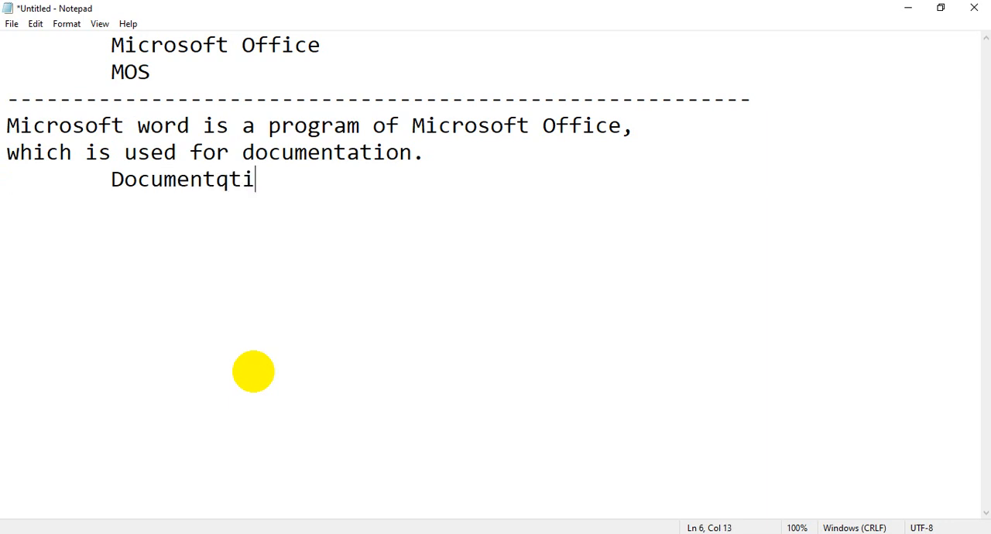
{"action": "key", "text": "BackSpace"}
{"action": "key", "text": "BackSpace"}
{"action": "key", "text": "BackSpace"}
{"action": "key", "text": "BackSpace"}
{"action": "key", "text": "BackSpace"}
{"action": "type", "text": "ation"}
{"action": "key", "text": "Return"}
{"action": "type", "text": "1:"}
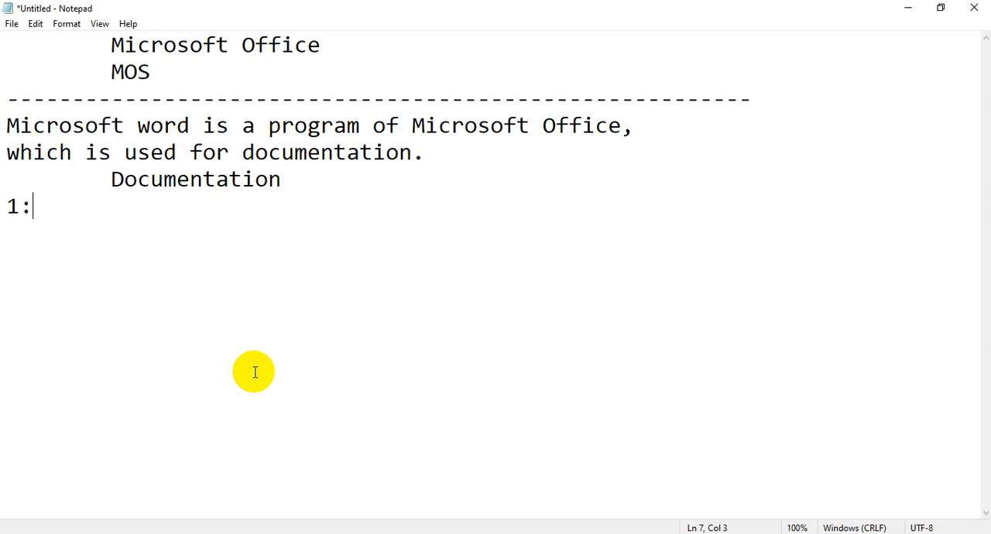
{"action": "key", "text": "BackSpace"}
{"action": "key", "text": "BackSpace"}
{"action": "key", "text": "BackSpace"}
Step: Extend the indented "Documentation" line with the words "Means Writing"
{"action": "type", "text": "Means"}
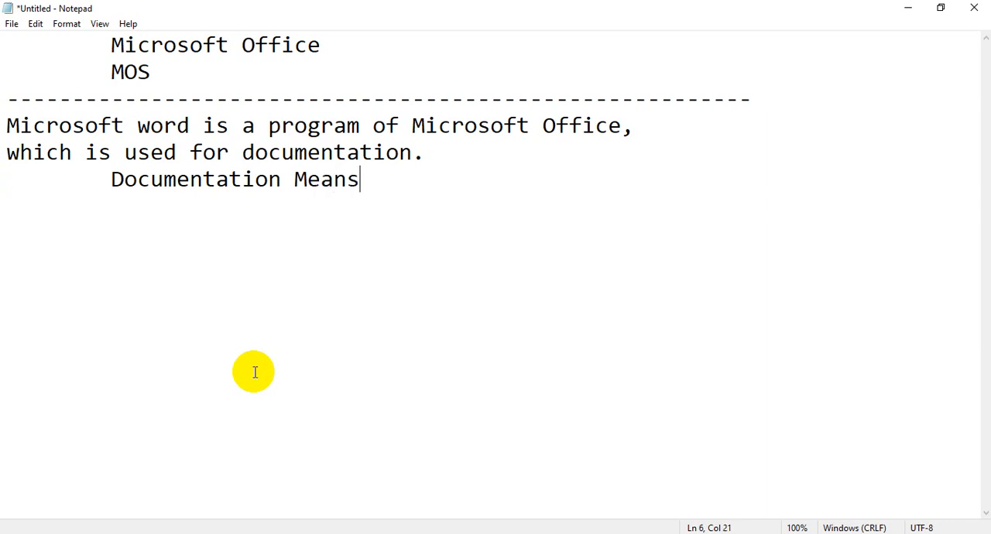
{"action": "type", "text": " Writing"}
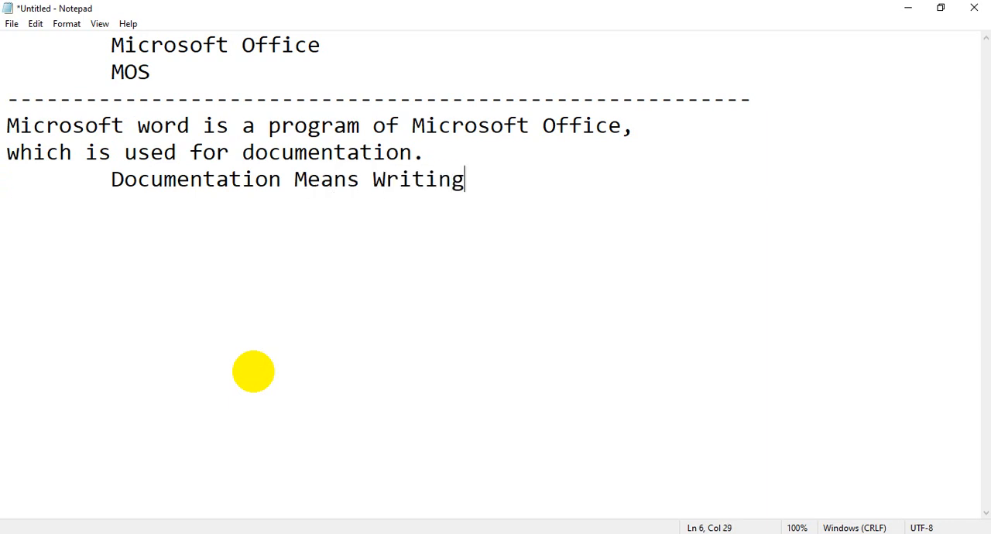
Step: Start a numbered list under the indented line with the items "1: Book" and "2: News paper"
{"action": "key", "text": "Return"}
{"action": "type", "text": "1: Book"}
{"action": "key", "text": "Return"}
{"action": "type", "text": "2: NEW"}
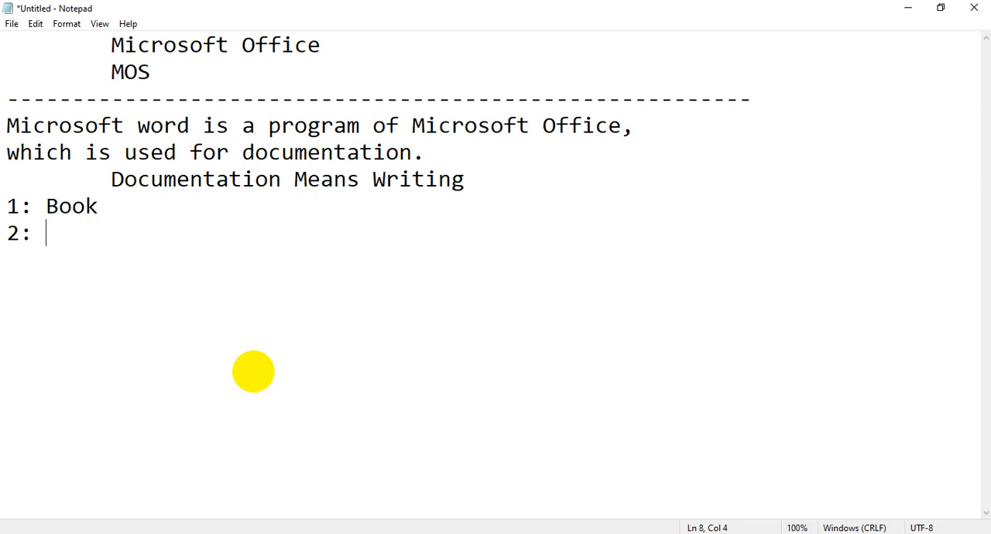
{"action": "key", "text": "BackSpace"}
{"action": "key", "text": "BackSpace"}
{"action": "type", "text": "ews oao"}
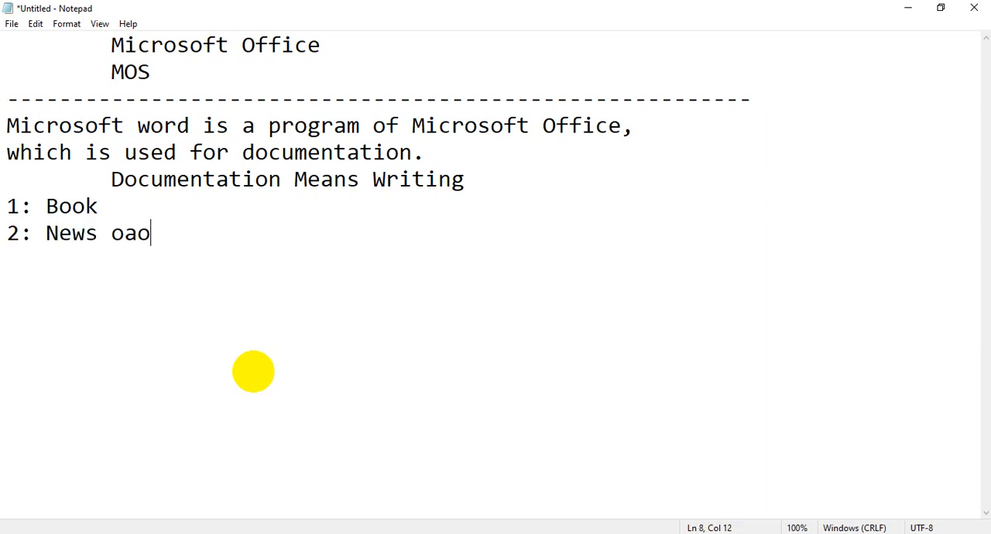
{"action": "key", "text": "BackSpace"}
{"action": "key", "text": "BackSpace"}
{"action": "key", "text": "BackSpace"}
{"action": "type", "text": "paper"}
Step: Add the items "3: Chapter" and "4: maganzine" to the numbered list
{"action": "key", "text": "Return"}
{"action": "type", "text": "3: Chatep"}
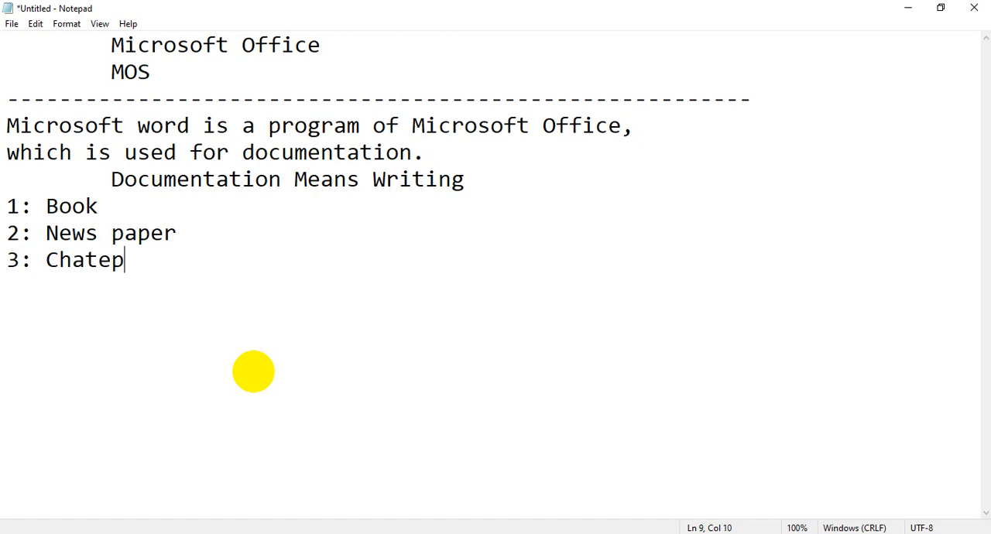
{"action": "key", "text": "BackSpace"}
{"action": "key", "text": "BackSpace"}
{"action": "key", "text": "BackSpace"}
{"action": "key", "text": "BackSpace"}
{"action": "type", "text": "ap"}
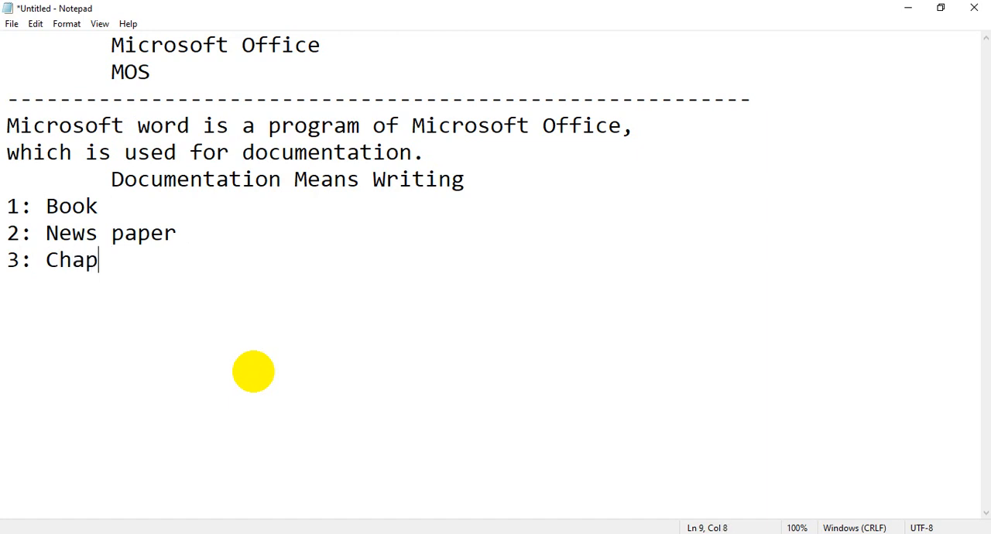
{"action": "type", "text": "ter"}
{"action": "key", "text": "Return"}
{"action": "type", "text": "4: maganzine"}
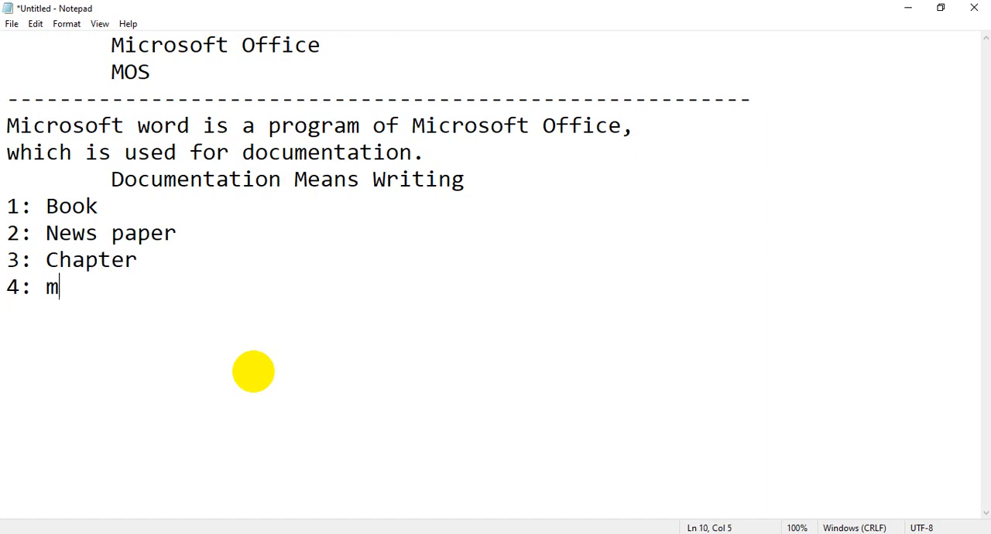
{"action": "key", "text": "Return"}
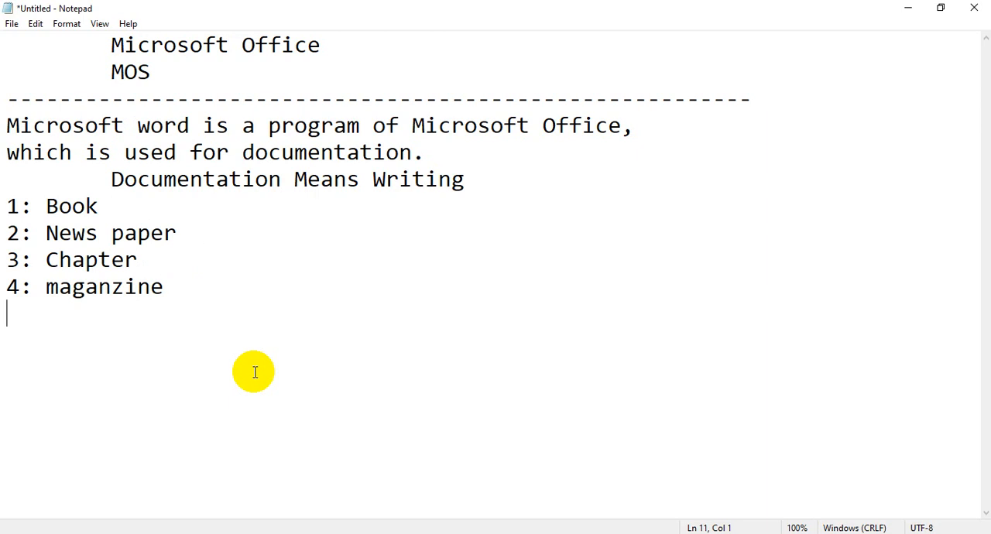
Step: Add the items "5: Report" and "6: Table" to the numbered list
{"action": "type", "text": "5: Report"}
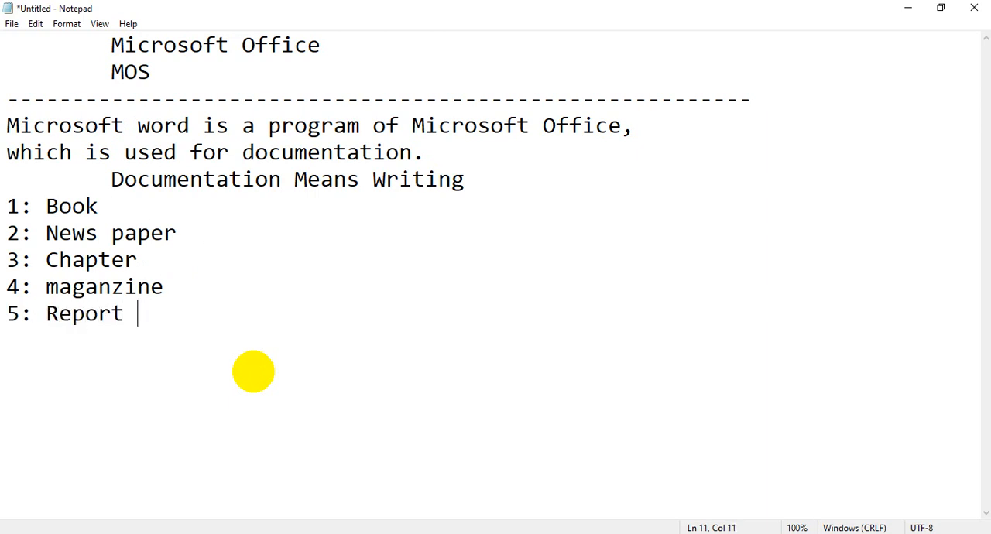
{"action": "key", "text": "Return"}
{"action": "type", "text": "6: Table"}
{"action": "key", "text": "Return"}
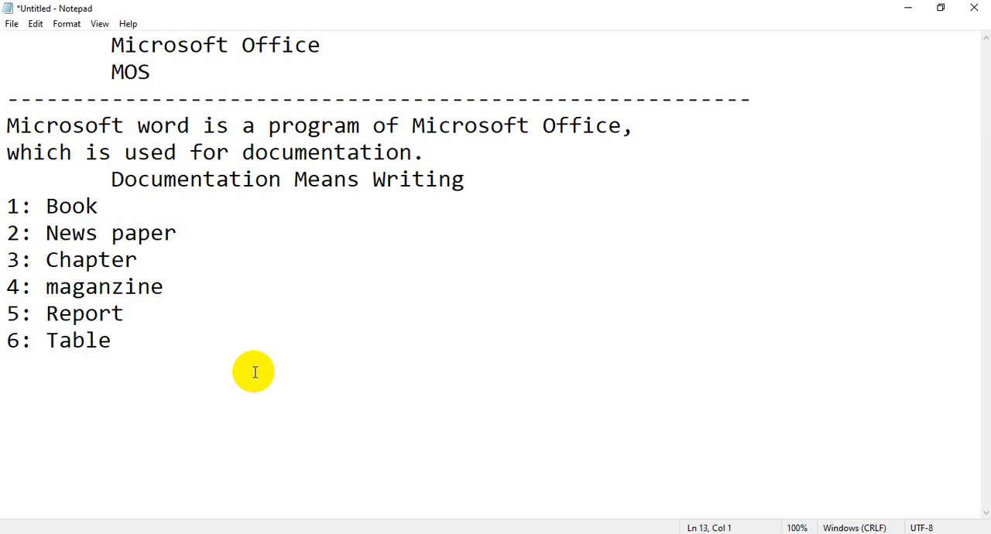
Step: Highlight the six list items, then the words "Documentation" and "Writing" in the line above them
{"action": "left_click_drag", "start_coordinate": [147, 357], "coordinate": [5, 195]}
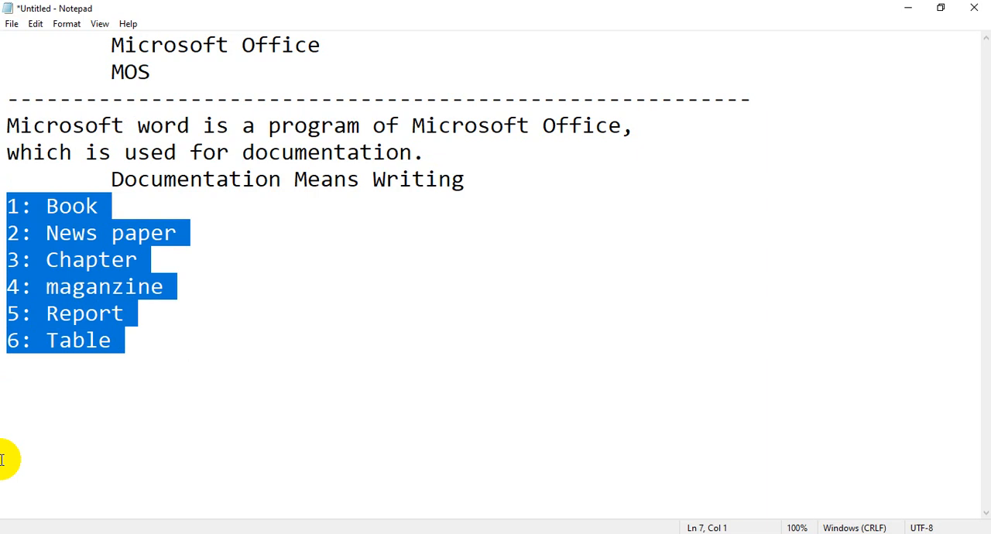
{"action": "left_click_drag", "start_coordinate": [283, 181], "coordinate": [110, 178]}
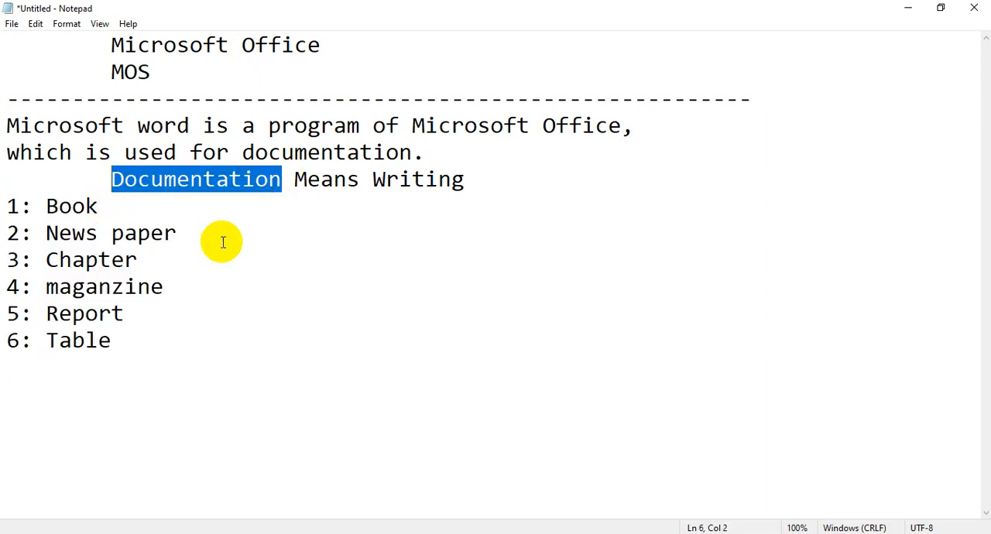
{"action": "left_click", "coordinate": [494, 174]}
{"action": "left_click_drag", "start_coordinate": [495, 174], "coordinate": [384, 179]}
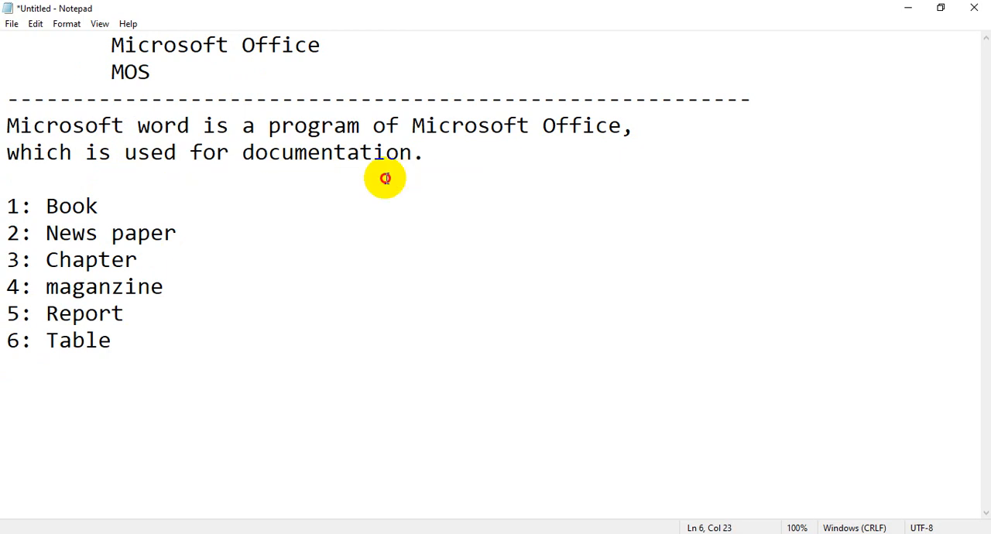
Step: Change the spelling of "Writing" to "Writting" in the indented documentation line
{"action": "left_click", "coordinate": [427, 181]}
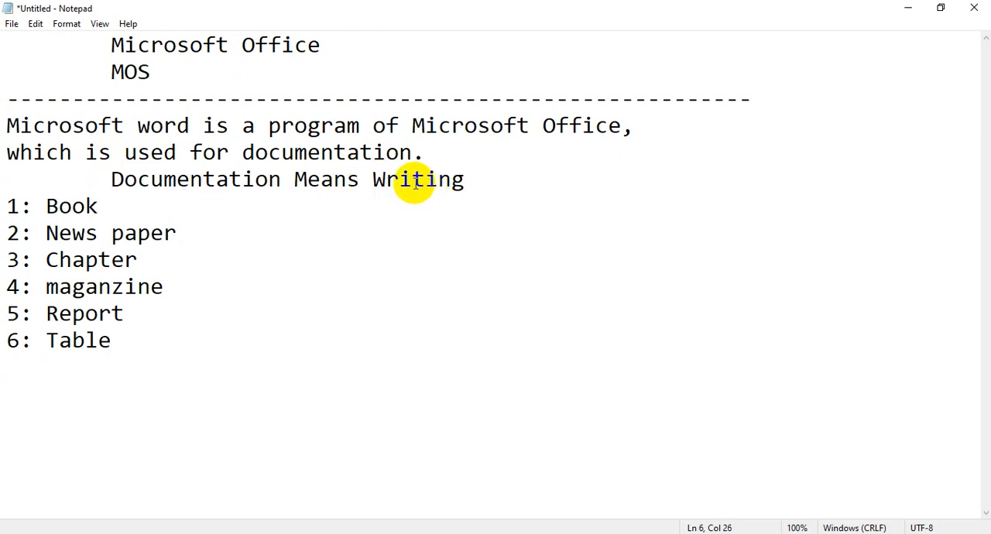
{"action": "type", "text": "t"}
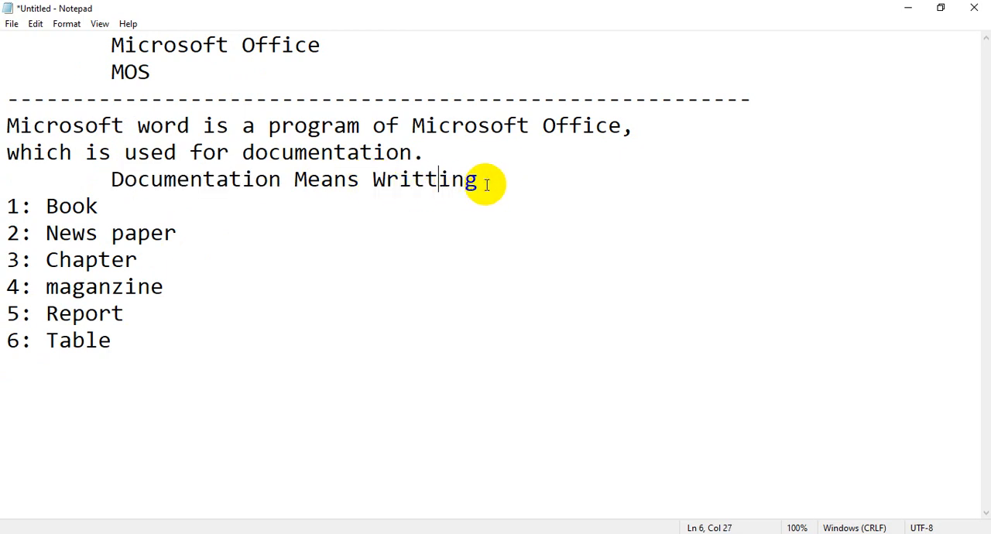
Step: Highlight the word "Writting" and each of the six list items from Book to Table, one after another
{"action": "left_click_drag", "start_coordinate": [496, 180], "coordinate": [364, 177]}
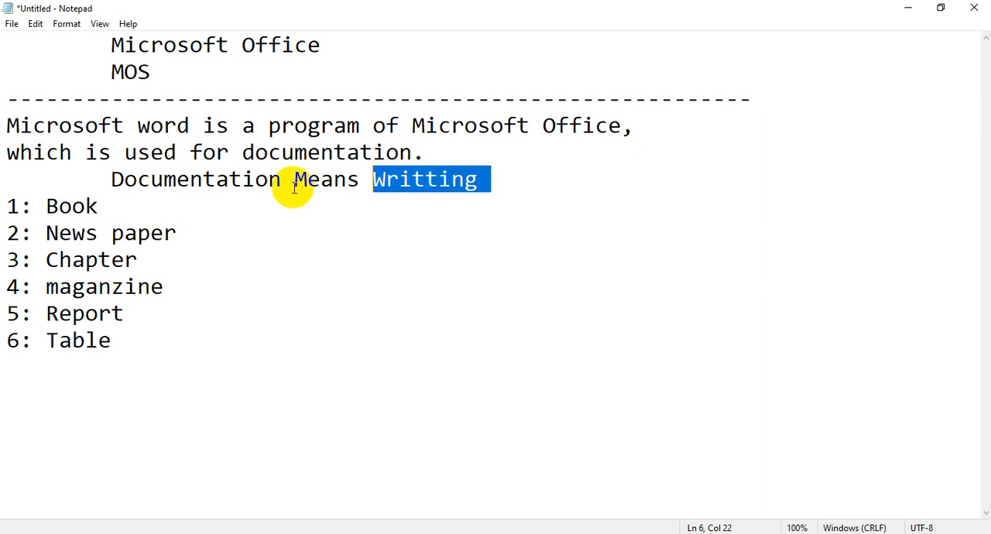
{"action": "left_click_drag", "start_coordinate": [99, 205], "coordinate": [44, 204]}
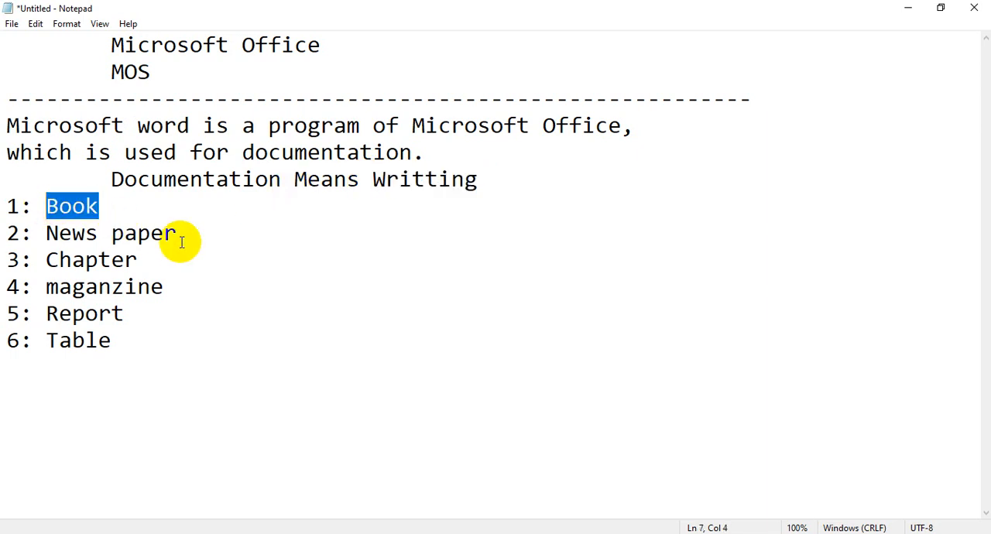
{"action": "left_click_drag", "start_coordinate": [189, 232], "coordinate": [44, 237]}
{"action": "left_click_drag", "start_coordinate": [150, 260], "coordinate": [27, 264]}
{"action": "left_click_drag", "start_coordinate": [194, 288], "coordinate": [57, 283]}
{"action": "left_click_drag", "start_coordinate": [155, 314], "coordinate": [13, 312]}
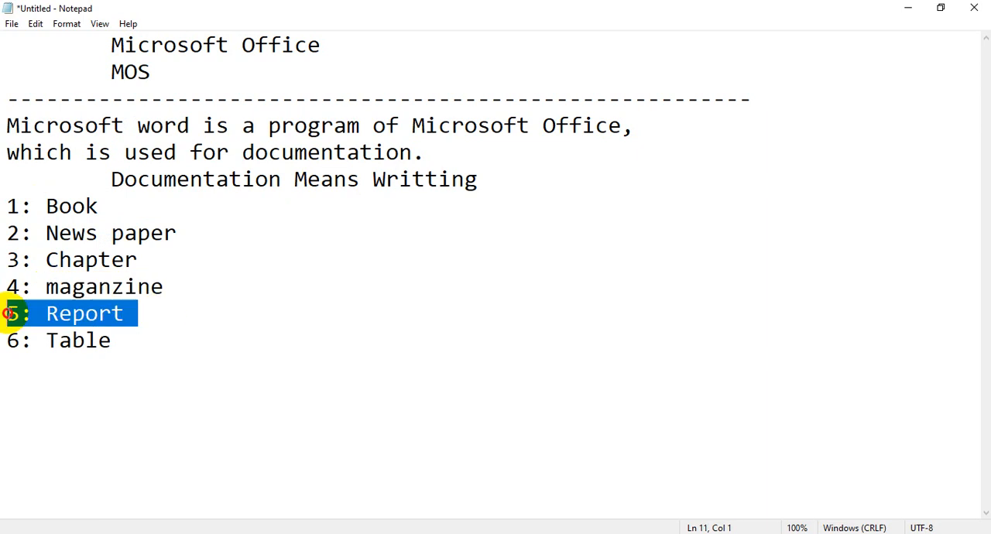
{"action": "left_click", "coordinate": [184, 333]}
{"action": "left_click_drag", "start_coordinate": [184, 334], "coordinate": [36, 333]}
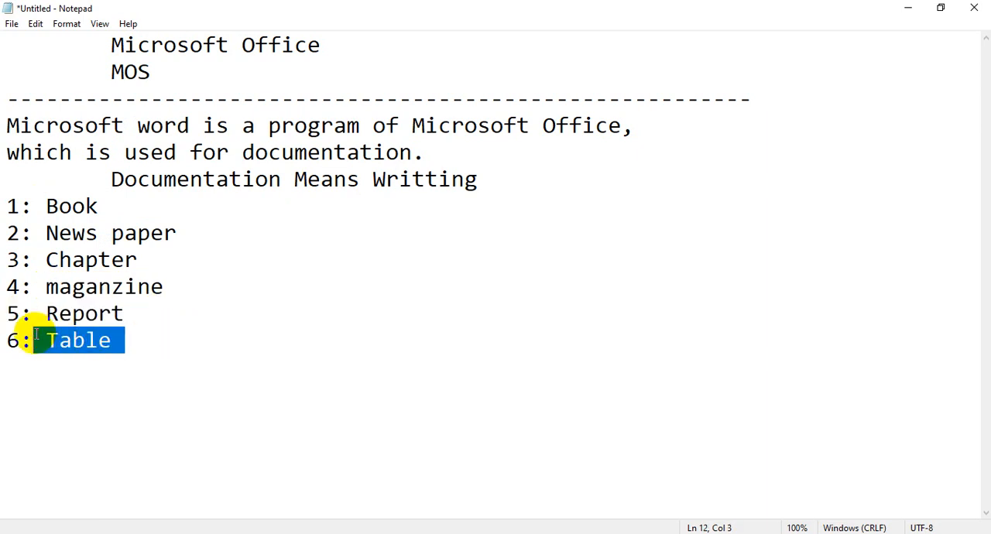
Step: Insert a long dashed separator line below the "6: Table" item
{"action": "left_click", "coordinate": [127, 341]}
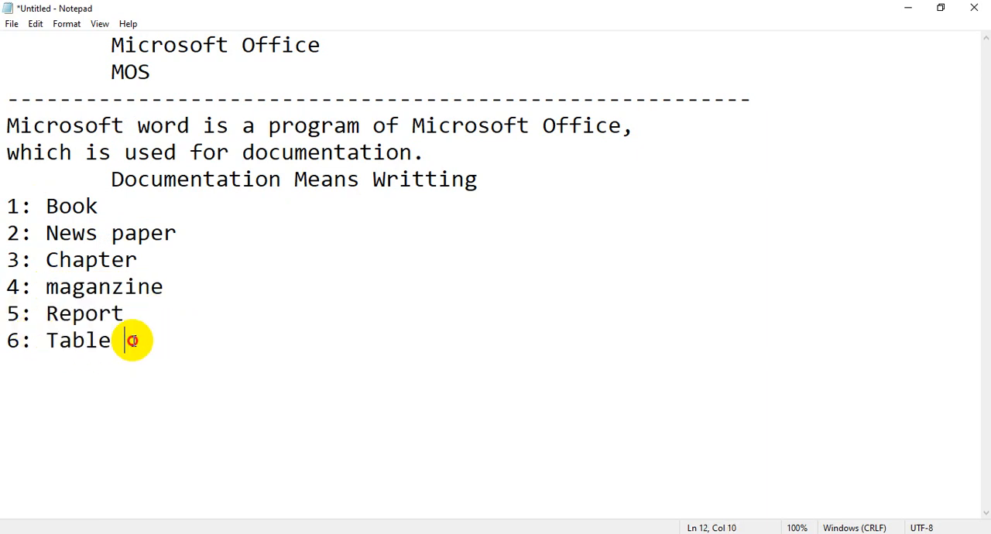
{"action": "key", "text": "Return"}
{"action": "type", "text": "---------"}
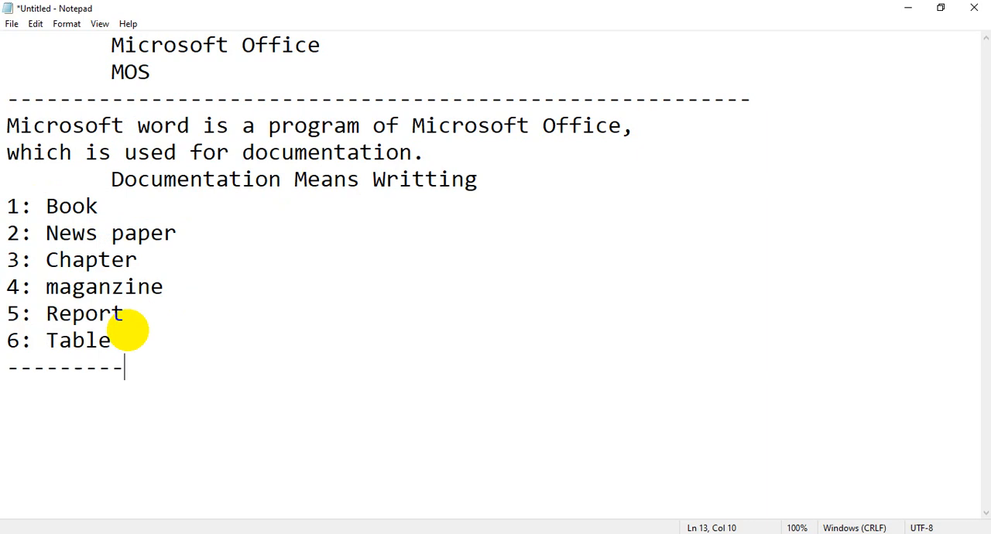
{"action": "type", "text": "-------------------------------------------------"}
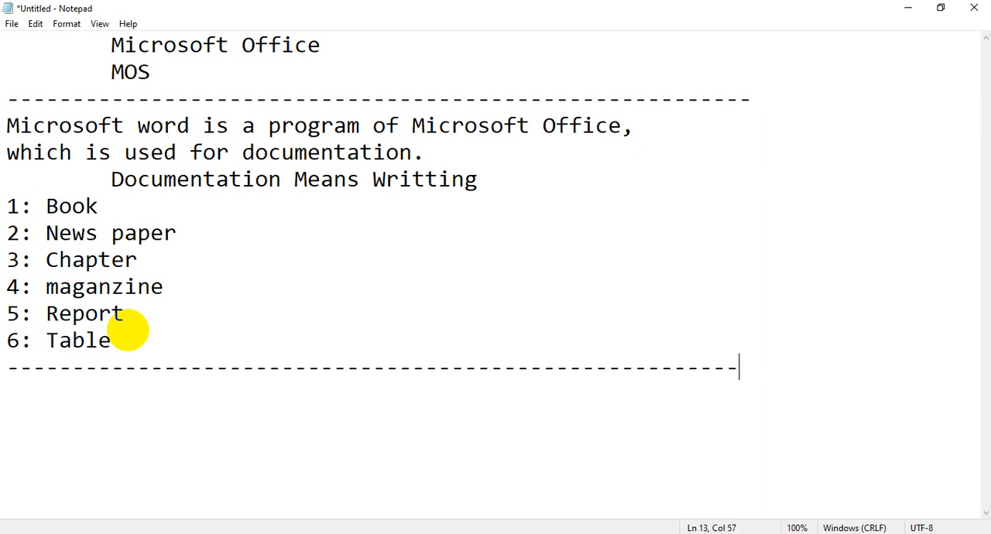
Step: Add the question "How to open Microsoft Word Programs?" on a new line below the dashed separator
{"action": "key", "text": "Return"}
{"action": "type", "text": "How to open "}
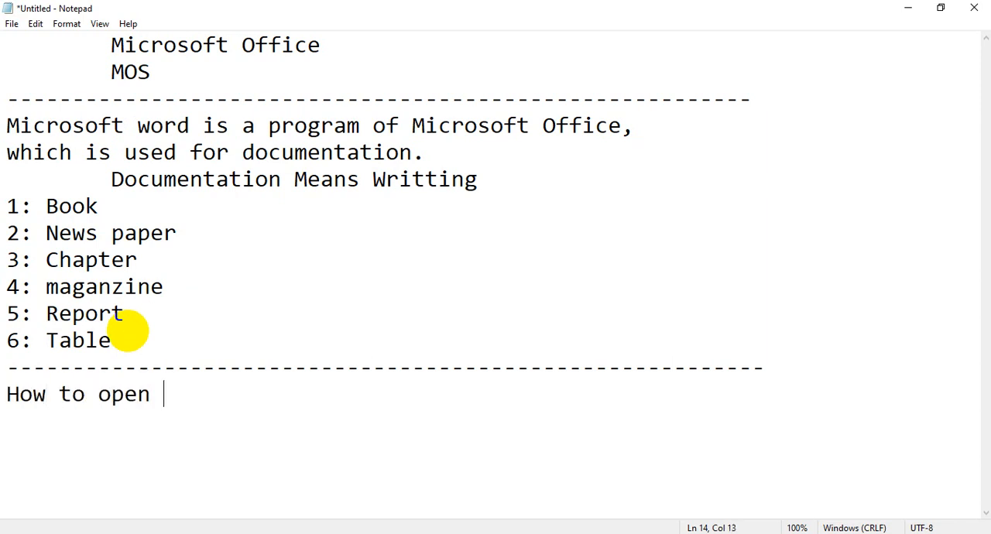
{"action": "type", "text": "Microsoft Word"}
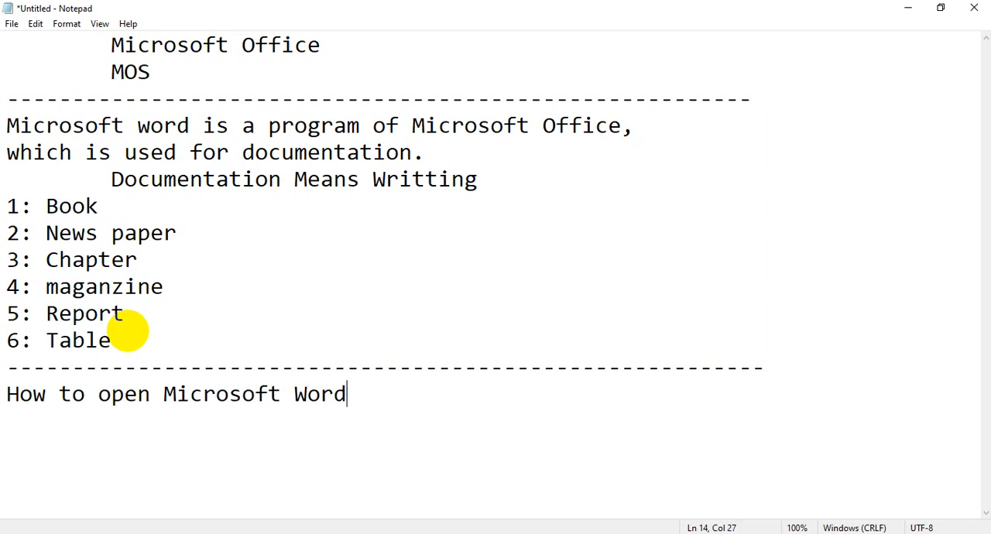
{"action": "type", "text": " Programs?"}
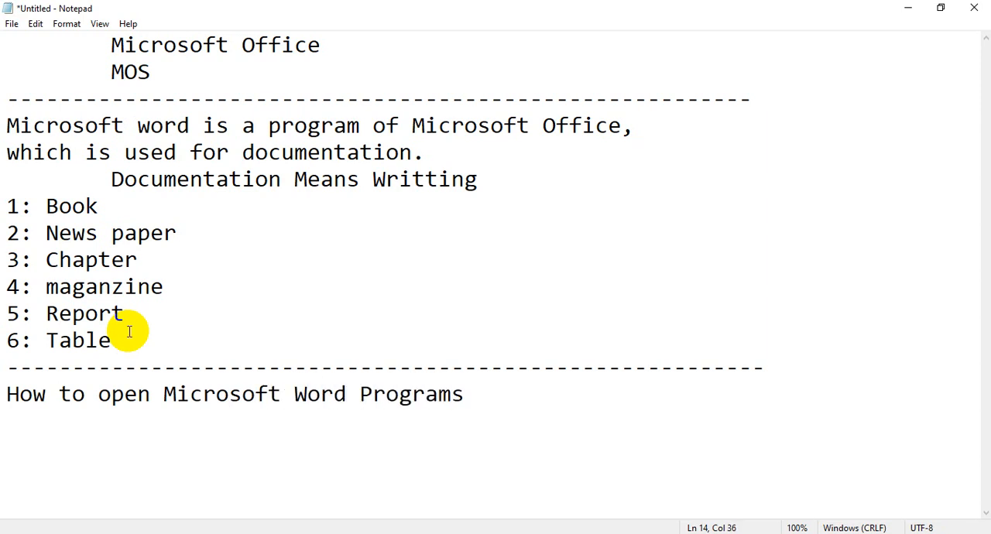
{"action": "key", "text": "Return"}
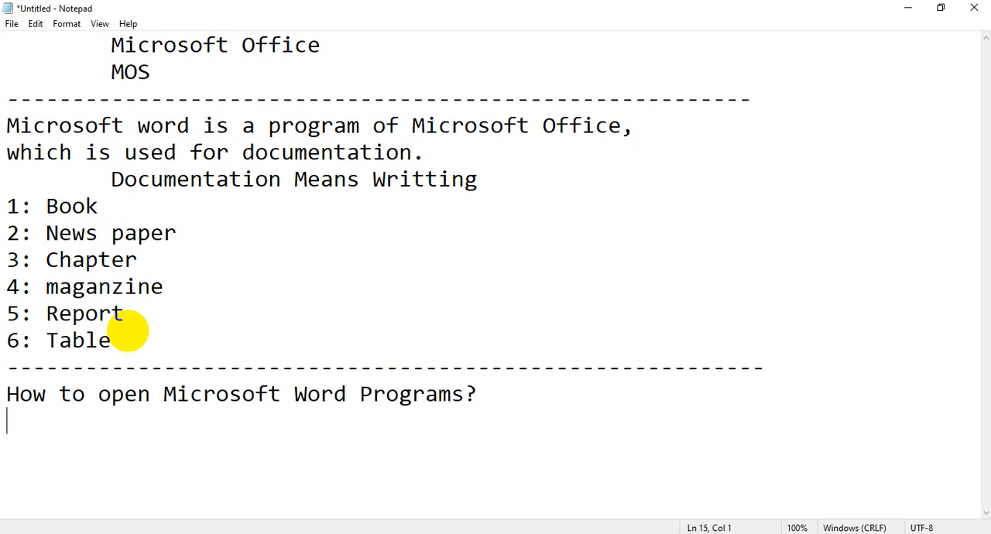
Step: Highlight the whole question line about opening Microsoft Word, and clear the selection
{"action": "left_click", "coordinate": [238, 308]}
{"action": "left_click", "coordinate": [237, 296]}
{"action": "left_click_drag", "start_coordinate": [511, 401], "coordinate": [6, 390]}
{"action": "left_click", "coordinate": [140, 410]}
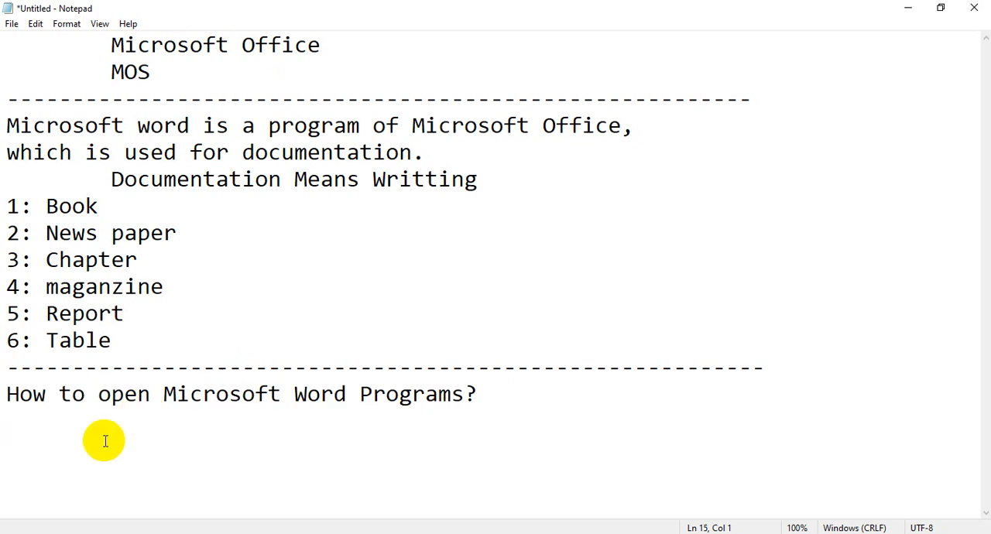
Step: Launch Word 2016 from the Windows list of installed apps, dismiss the activation wizard and close Word
{"action": "key", "text": "super"}
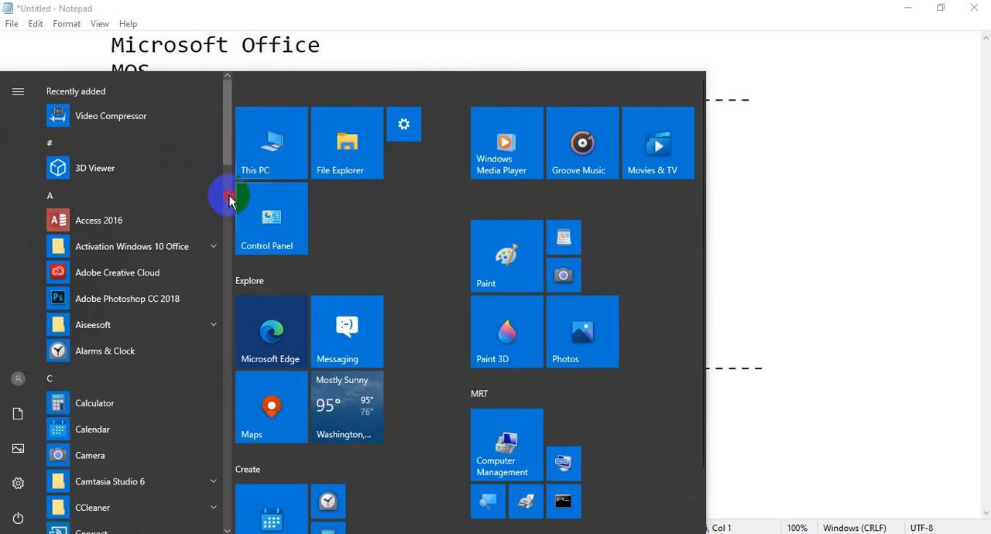
{"action": "left_click_drag", "start_coordinate": [225, 160], "coordinate": [223, 506]}
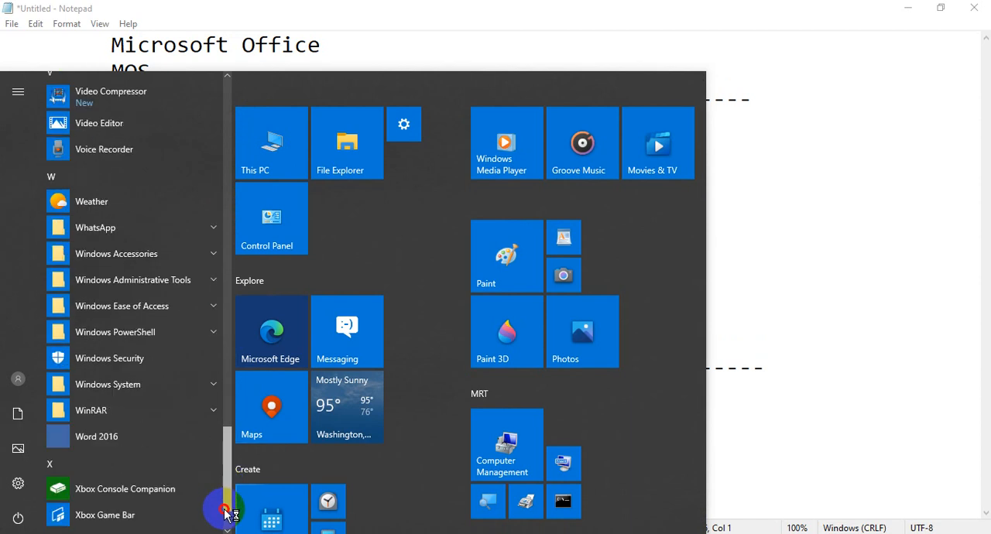
{"action": "left_click", "coordinate": [98, 438]}
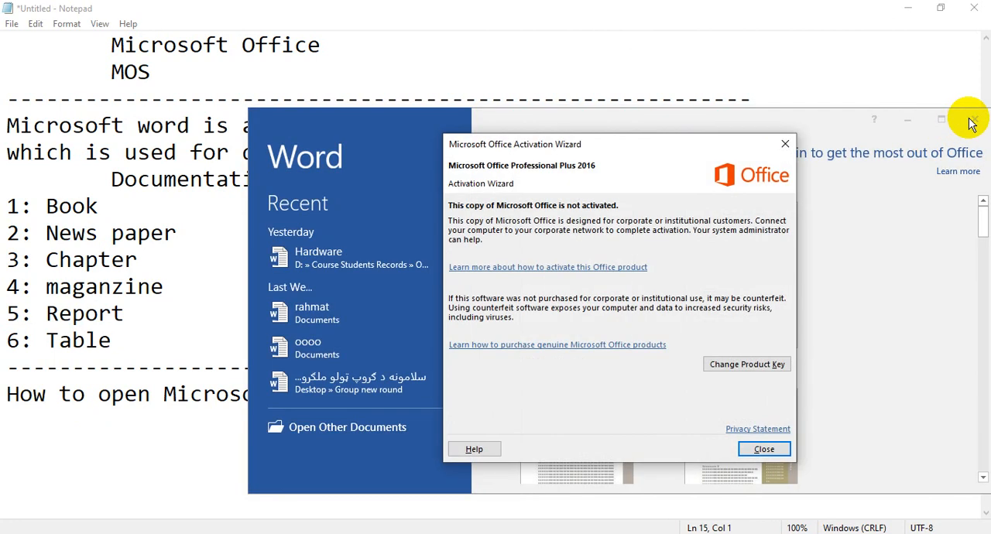
{"action": "left_click", "coordinate": [749, 449]}
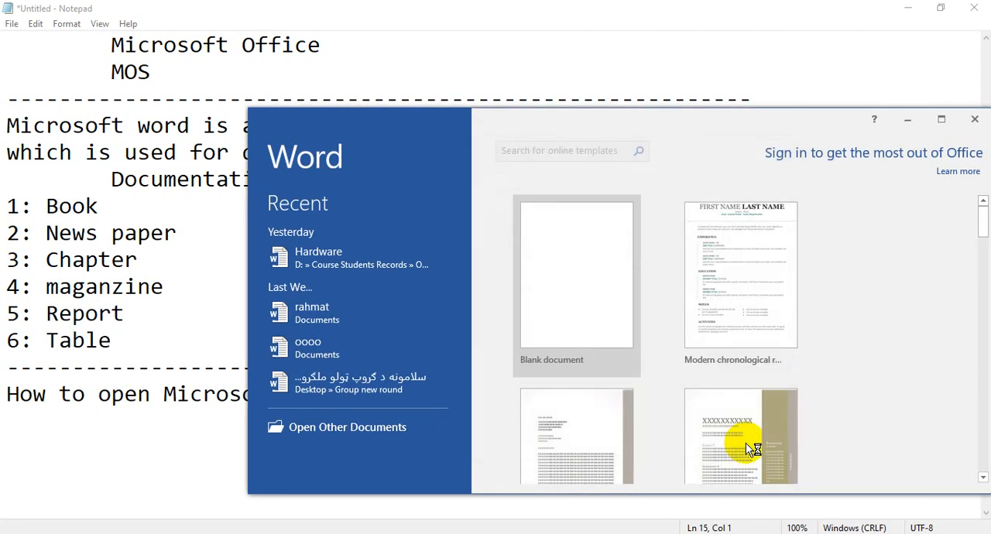
{"action": "left_click", "coordinate": [974, 119]}
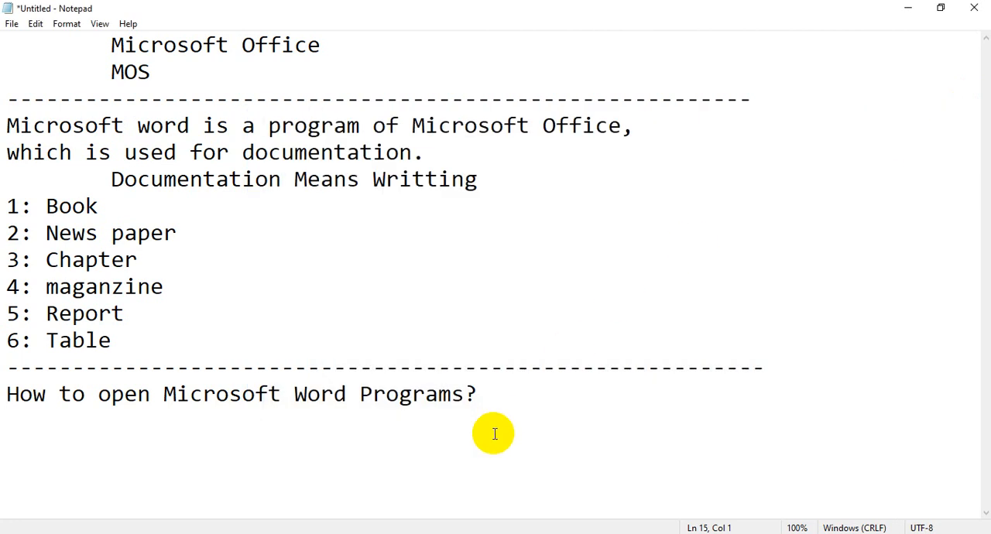
Step: Open the On-Screen Keyboard with the Run command "osk" and close it again
{"action": "key", "text": "super+r"}
{"action": "type", "text": "o"}
{"action": "key", "text": "Return"}
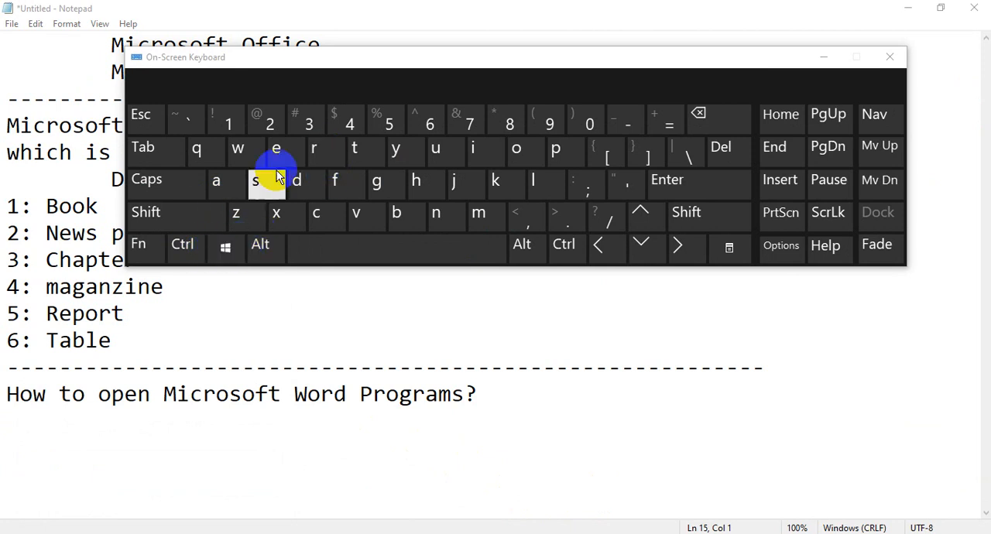
{"action": "left_click", "coordinate": [889, 58]}
{"action": "type", "text": "z"}
Step: Launch Word with the Run command "winword", dismiss the activation wizard and close Word
{"action": "key", "text": "super+r"}
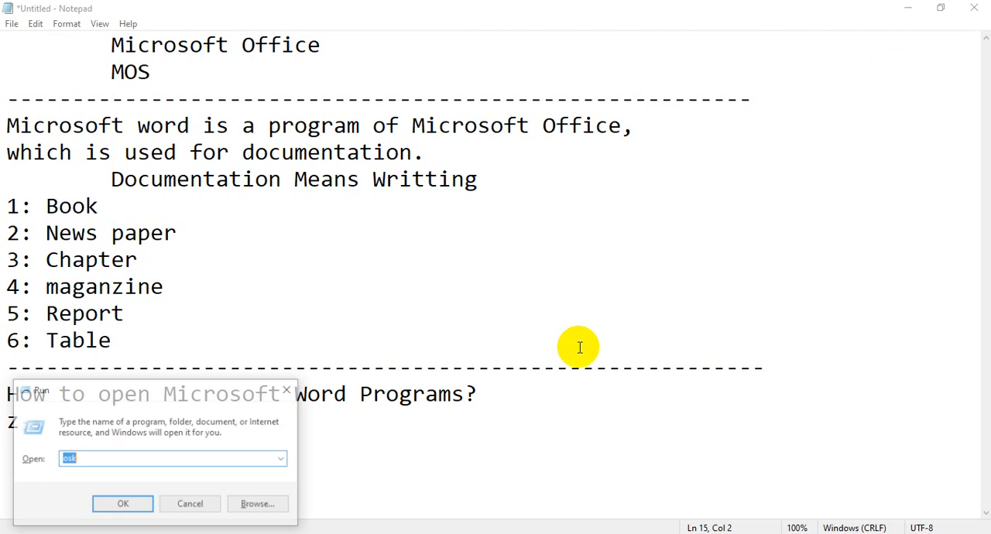
{"action": "type", "text": "winword"}
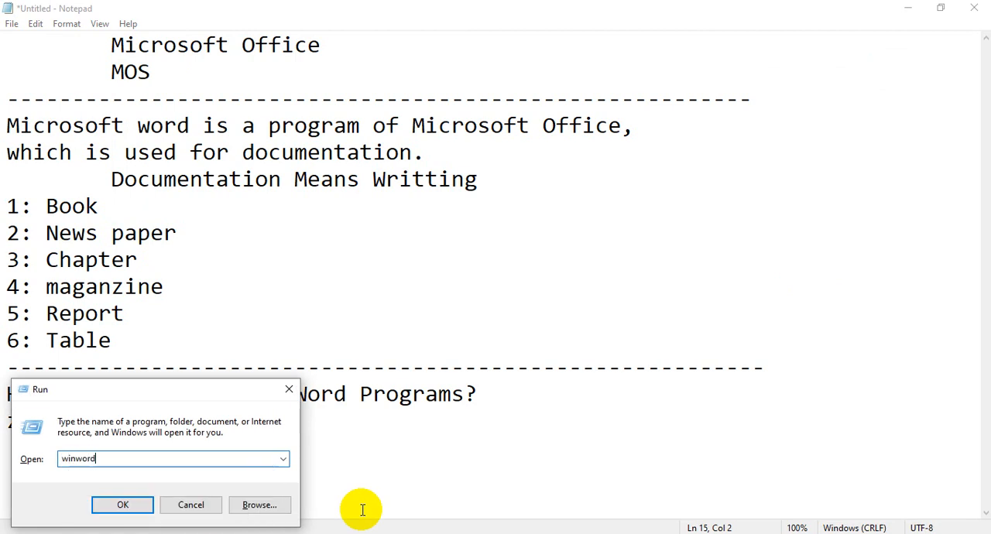
{"action": "key", "text": "Return"}
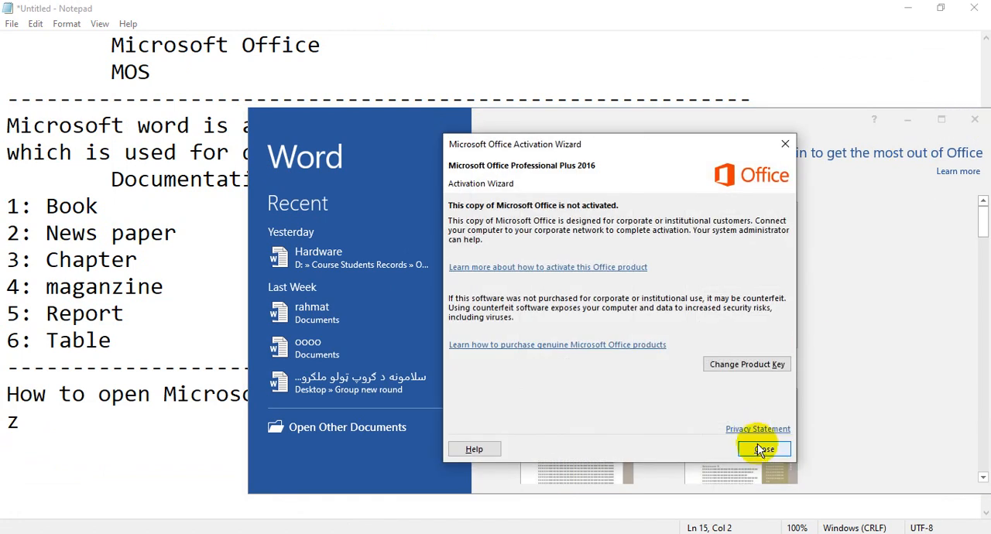
{"action": "left_click", "coordinate": [761, 448]}
{"action": "left_click", "coordinate": [973, 119]}
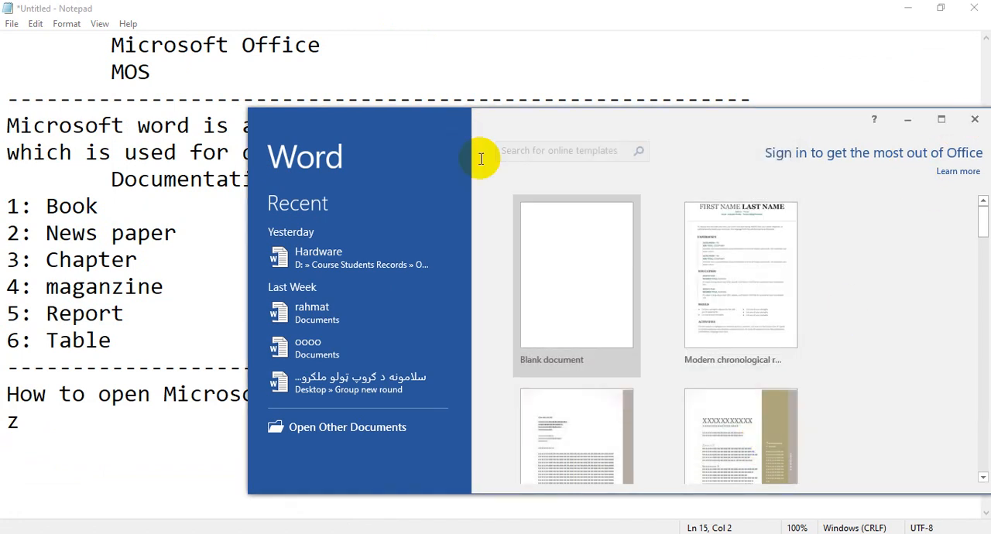
Step: Search Windows for "winword", open Word 2016 without activating it, and maximize its window
{"action": "left_click", "coordinate": [14, 528]}
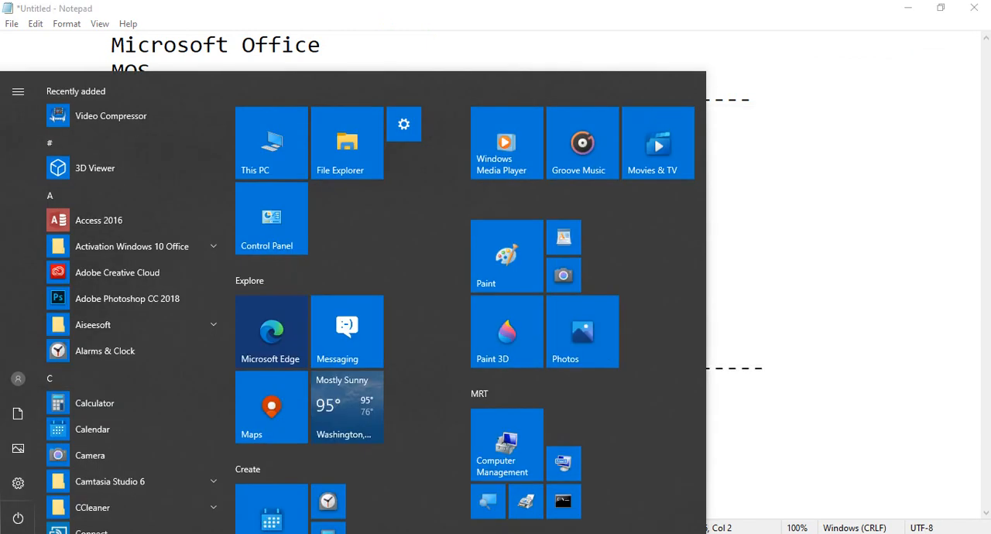
{"action": "type", "text": "winword"}
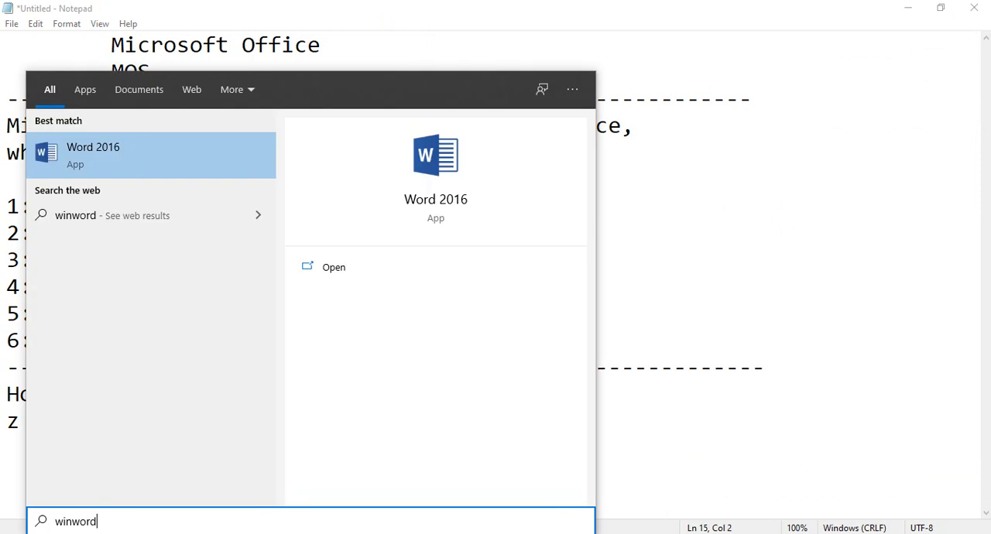
{"action": "left_click", "coordinate": [118, 152]}
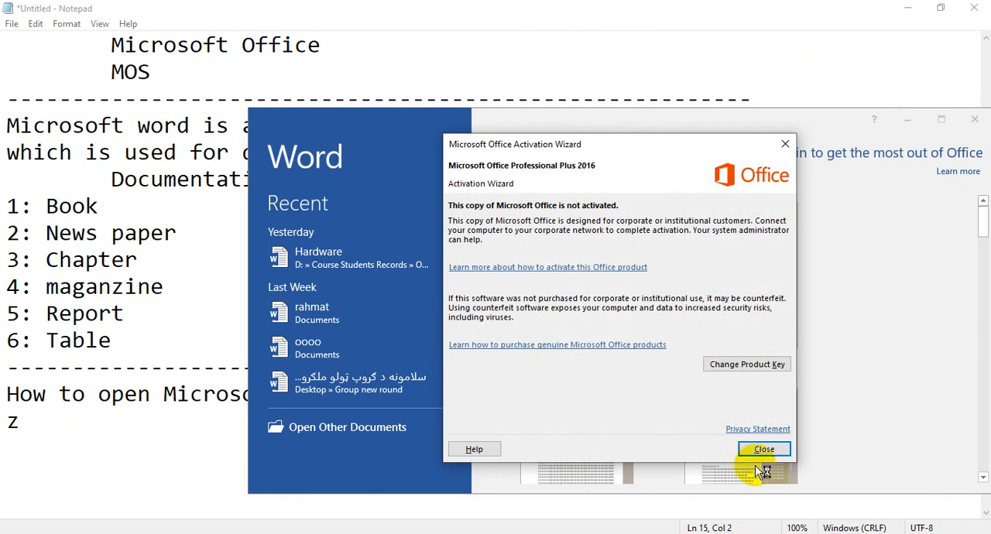
{"action": "left_click", "coordinate": [761, 448]}
{"action": "left_click", "coordinate": [938, 120]}
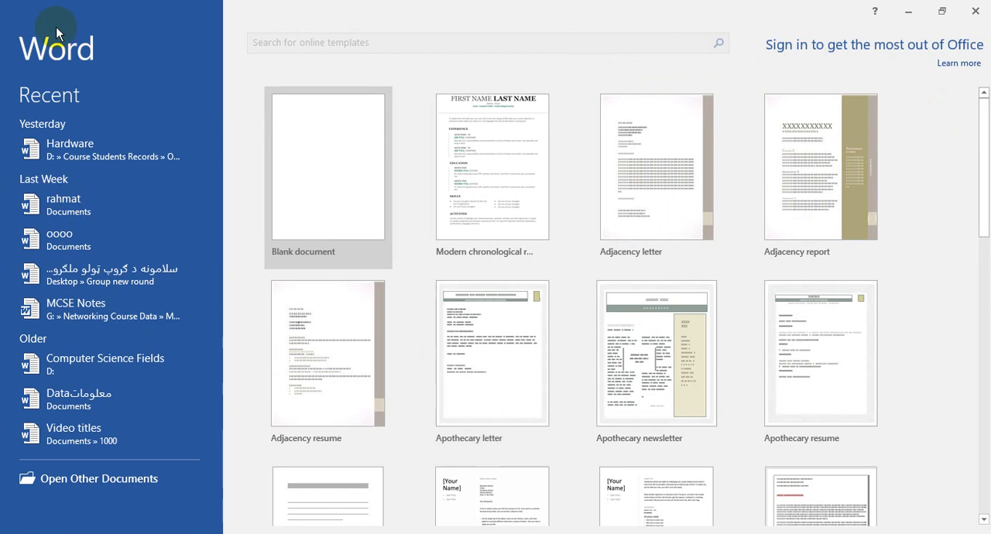
Step: Switch back to Notepad and add the line "Welcome screen, Start Screen" directly below the question about opening Word
{"action": "left_click", "coordinate": [3, 7]}
{"action": "left_click", "coordinate": [939, 351]}
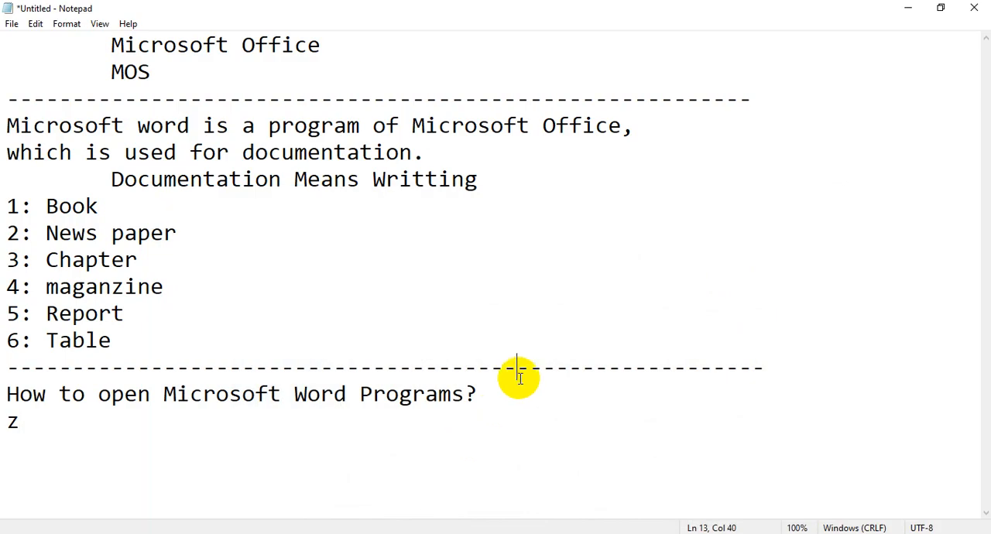
{"action": "left_click", "coordinate": [518, 382]}
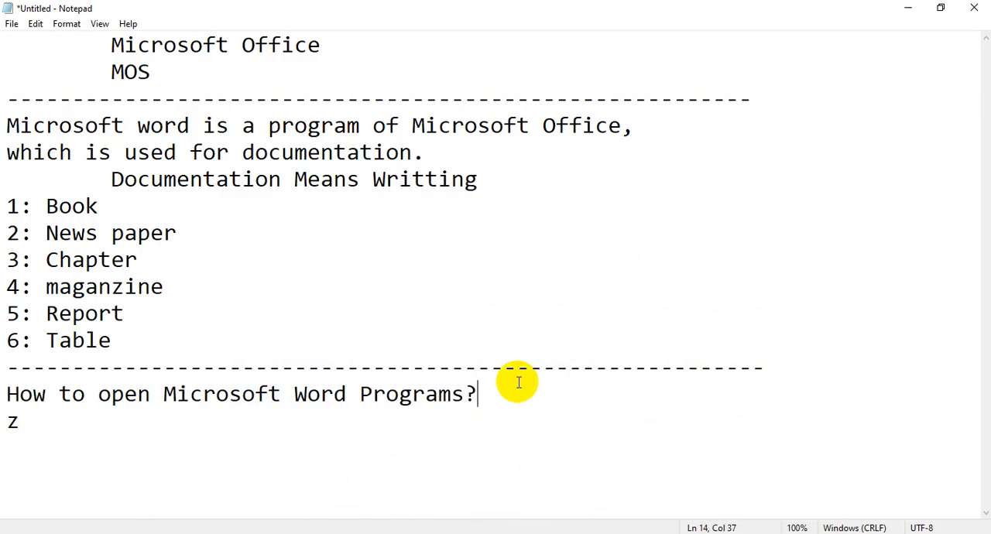
{"action": "key", "text": "Return"}
{"action": "type", "text": "Welcome screens"}
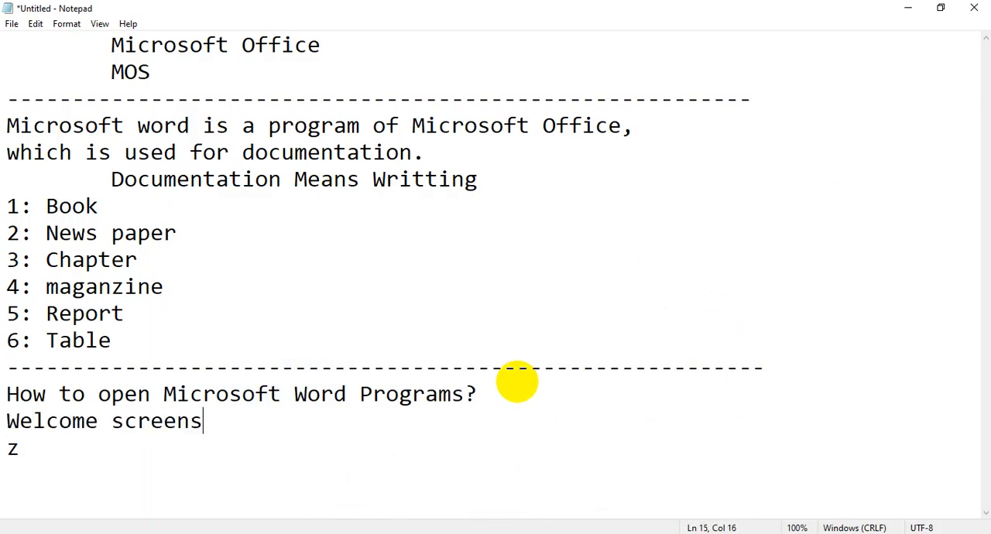
{"action": "key", "text": "BackSpace"}
{"action": "type", "text": ", Sta"}
{"action": "key", "text": "BackSpace"}
{"action": "type", "text": "tart Screen"}
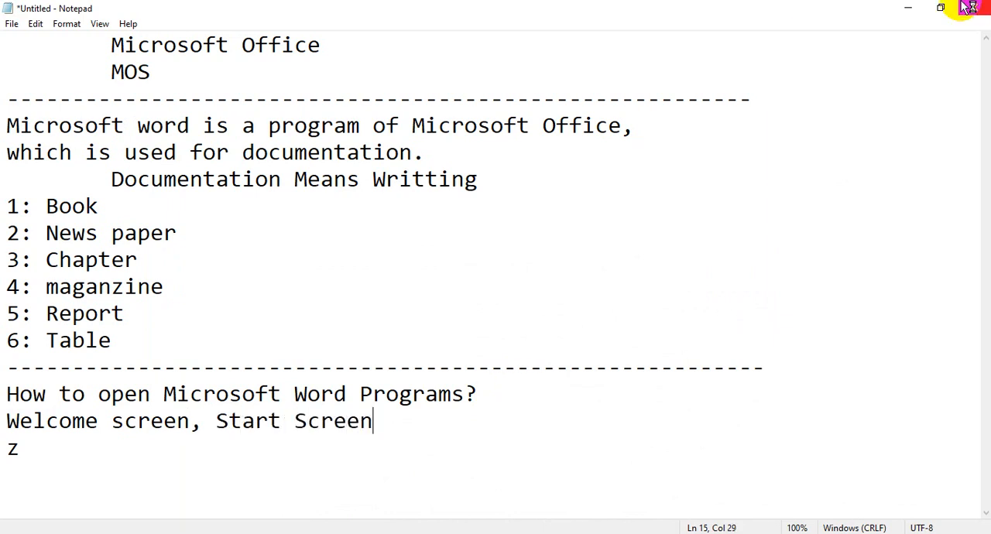
Step: Minimize Notepad, switch to the Word start screen and create a blank document
{"action": "left_click", "coordinate": [908, 10]}
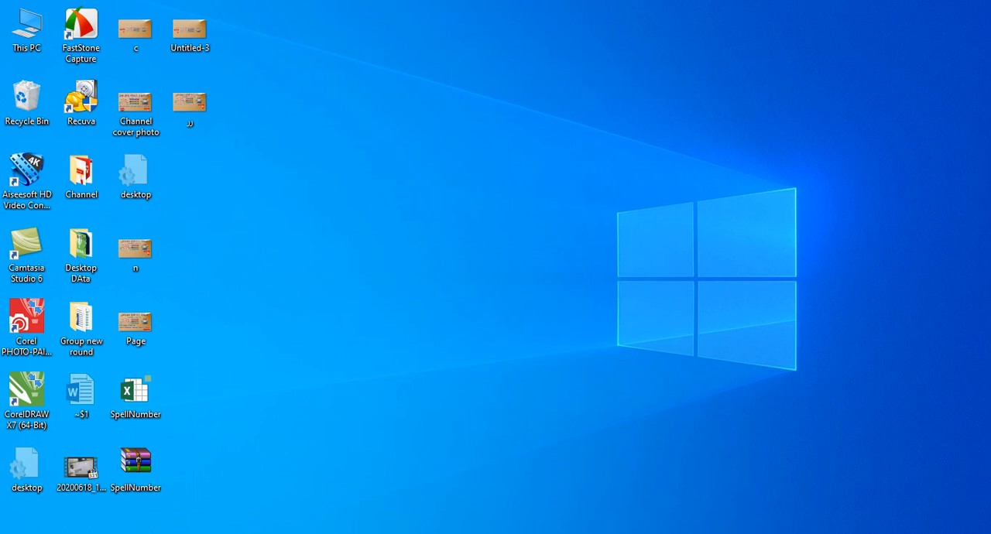
{"action": "key", "text": "alt+Tab"}
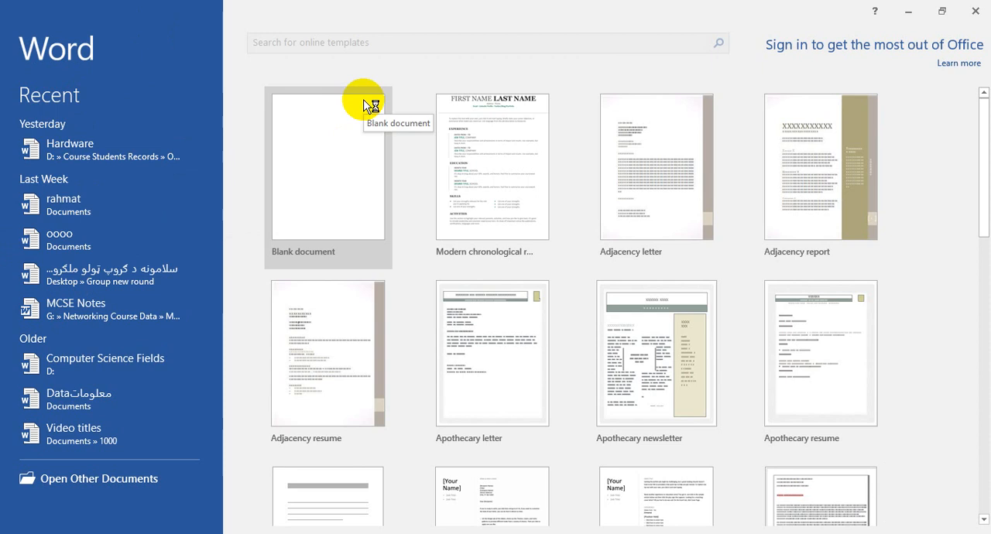
{"action": "left_click", "coordinate": [295, 234]}
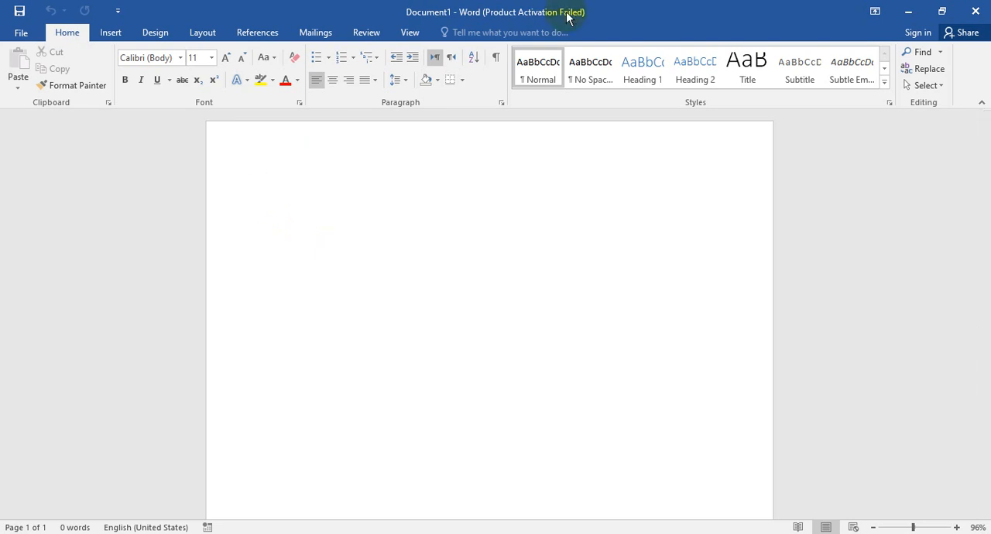
Step: Enter the lines "Document (Word File document)" and "Document (Pages)" in the blank document
{"action": "type", "text": "ocument"}
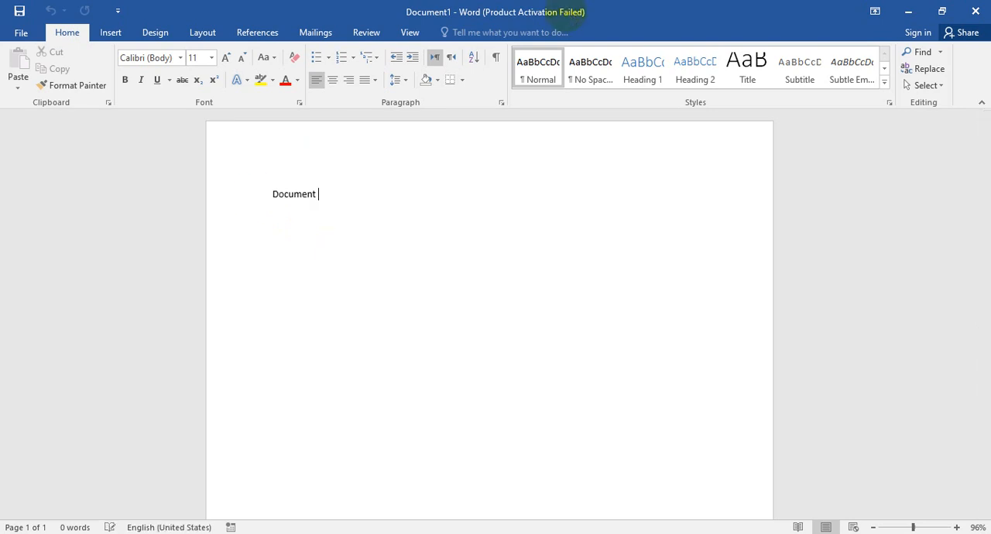
{"action": "type", "text": " (Word Fie D"}
{"action": "type", "text": "ucmert)"}
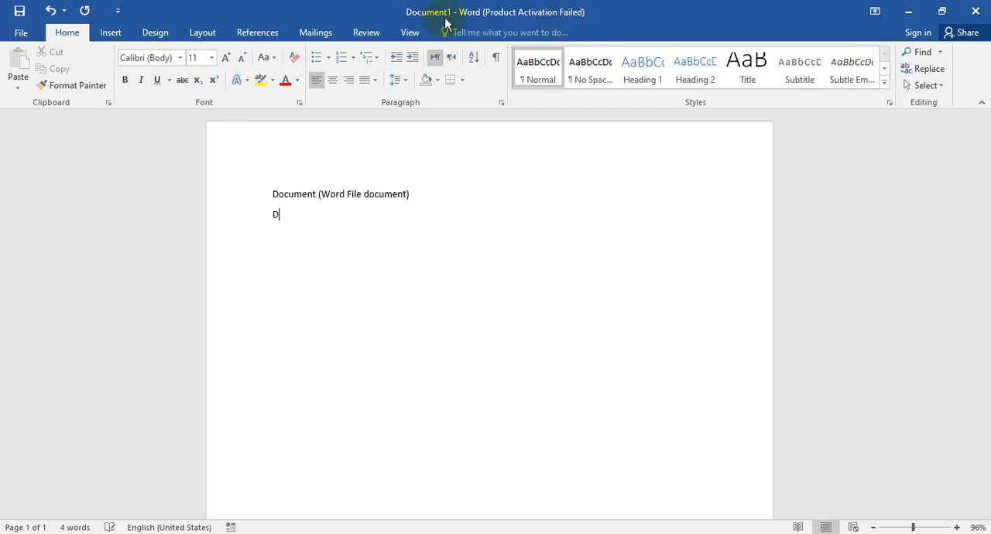
{"action": "type", "text": "t"}
{"action": "key", "text": "Return"}
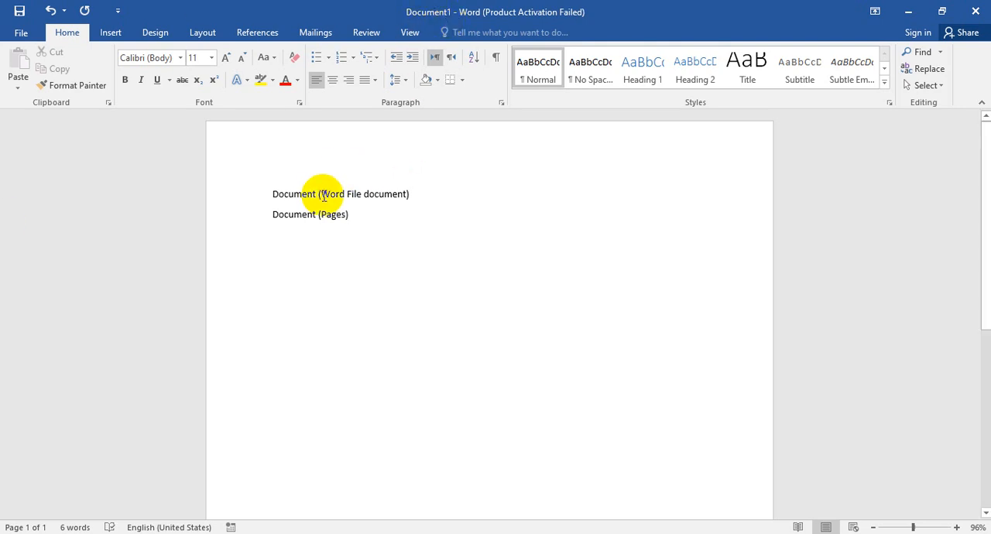
Step: Highlight "Word File document" and then "Pages" inside the brackets of the two lines
{"action": "left_click_drag", "start_coordinate": [320, 194], "coordinate": [407, 195]}
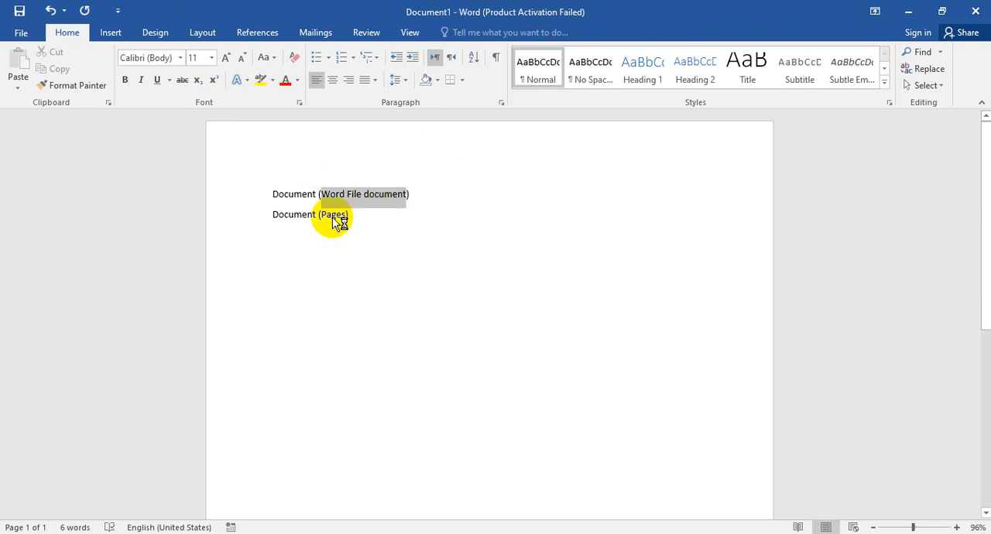
{"action": "left_click_drag", "start_coordinate": [322, 216], "coordinate": [348, 213]}
{"action": "left_click", "coordinate": [358, 268]}
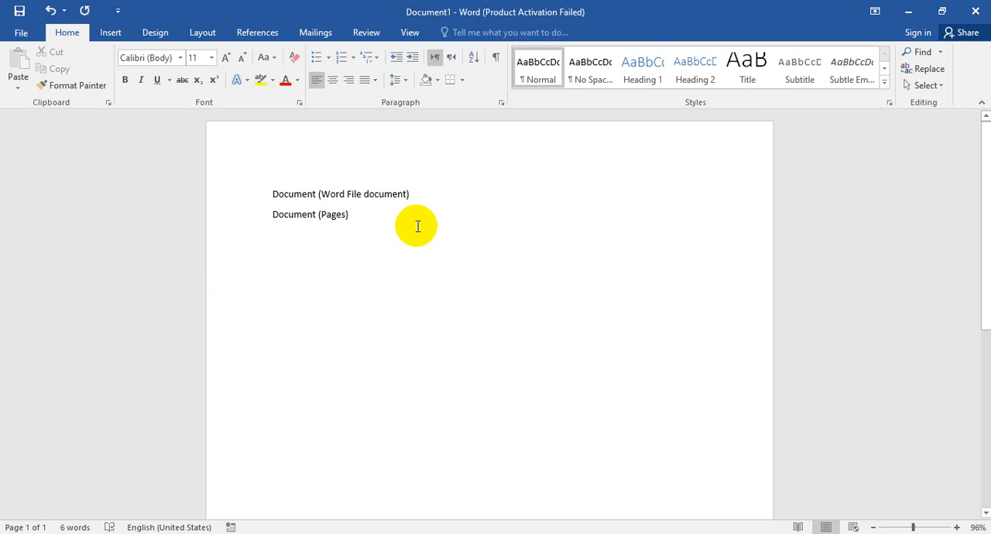
Step: Add many short filler lines such as "Df" and "Dsf" below "Document (Pages)" until the text runs onto a second page
{"action": "key", "text": "Return"}
{"action": "type", "text": "df"}
{"action": "key", "text": "Return"}
{"action": "type", "text": "df"}
{"action": "key", "text": "Return"}
{"action": "type", "text": "dsf"}
{"action": "key", "text": "Return"}
{"action": "type", "text": "ds f d f"}
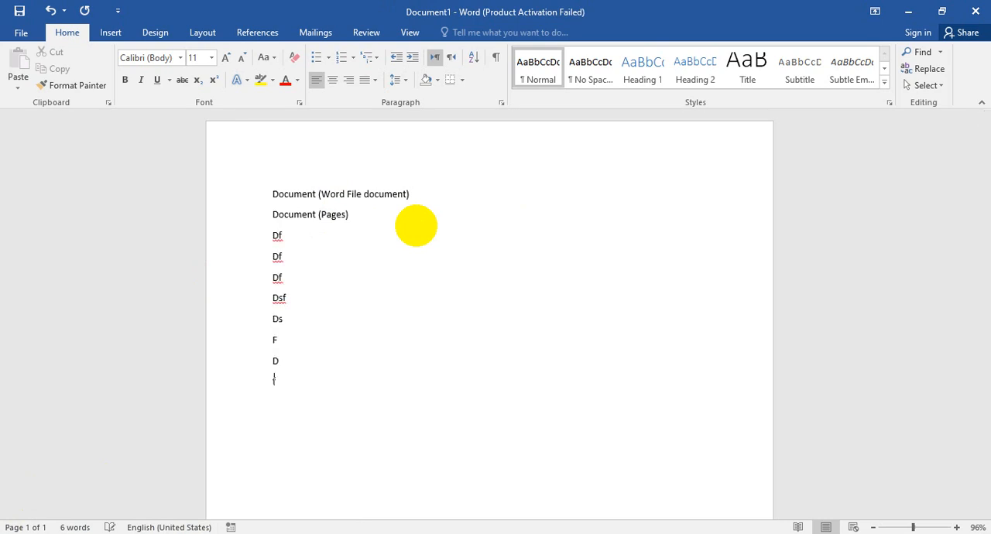
{"action": "type", "text": "s df dsf ds f sdf sdf  sdf sd f sdf ds f sd fsd"}
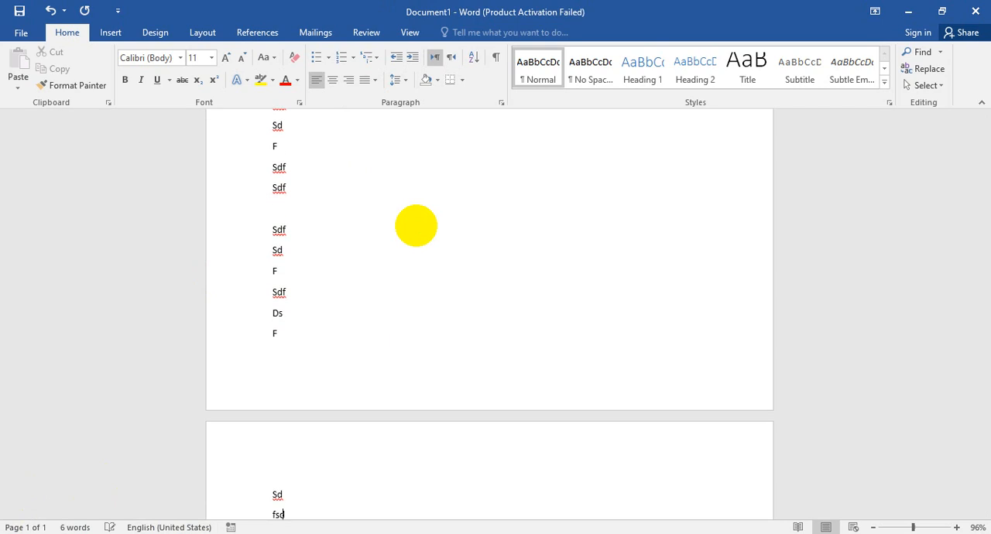
{"action": "key", "text": "Return"}
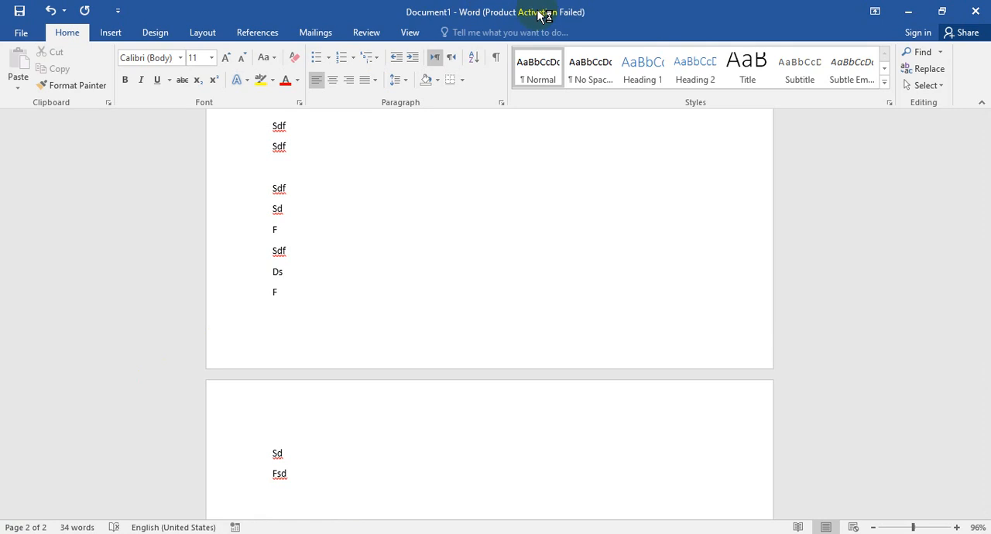
{"action": "left_click", "coordinate": [982, 214]}
{"action": "left_click_drag", "start_coordinate": [985, 223], "coordinate": [987, 195]}
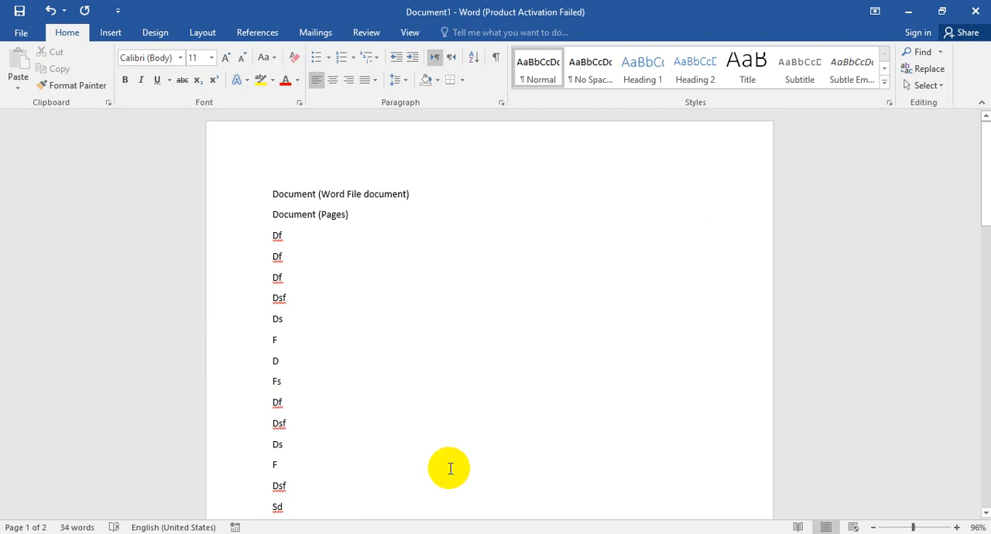
Step: Switch to the Notepad notes, replace the stray "z" on the last line with "1000 Pages", and minimize the notes
{"action": "key", "text": "super+d"}
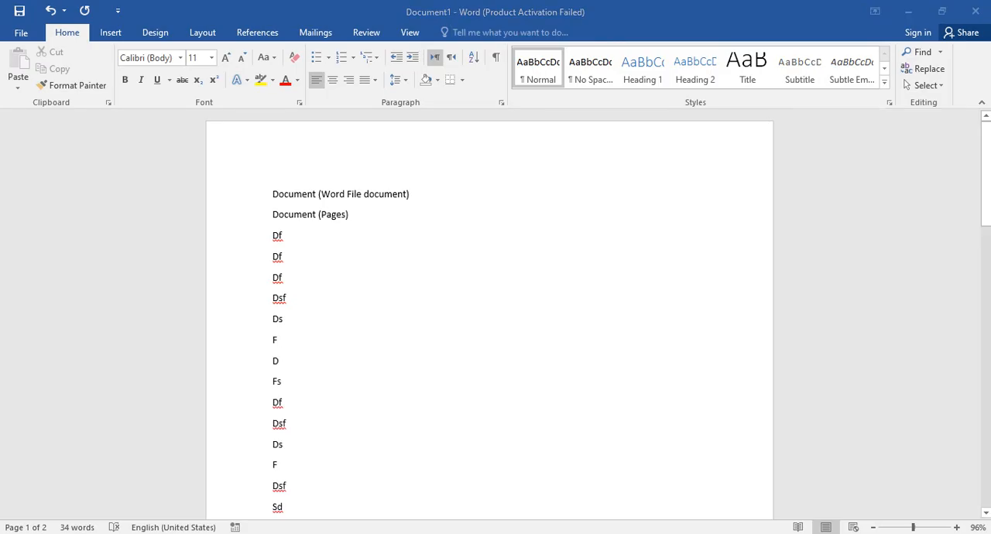
{"action": "left_click", "coordinate": [411, 533]}
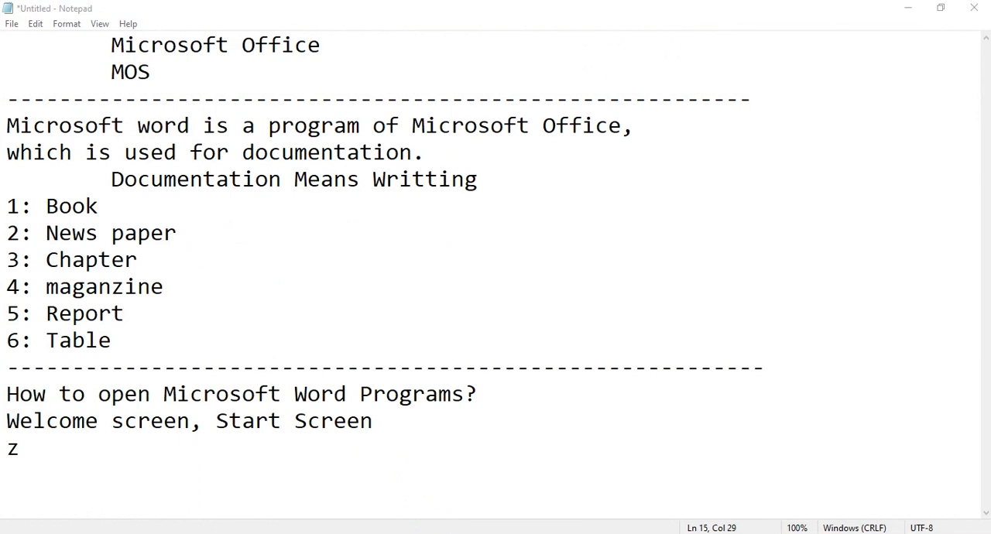
{"action": "left_click_drag", "start_coordinate": [59, 480], "coordinate": [4, 433]}
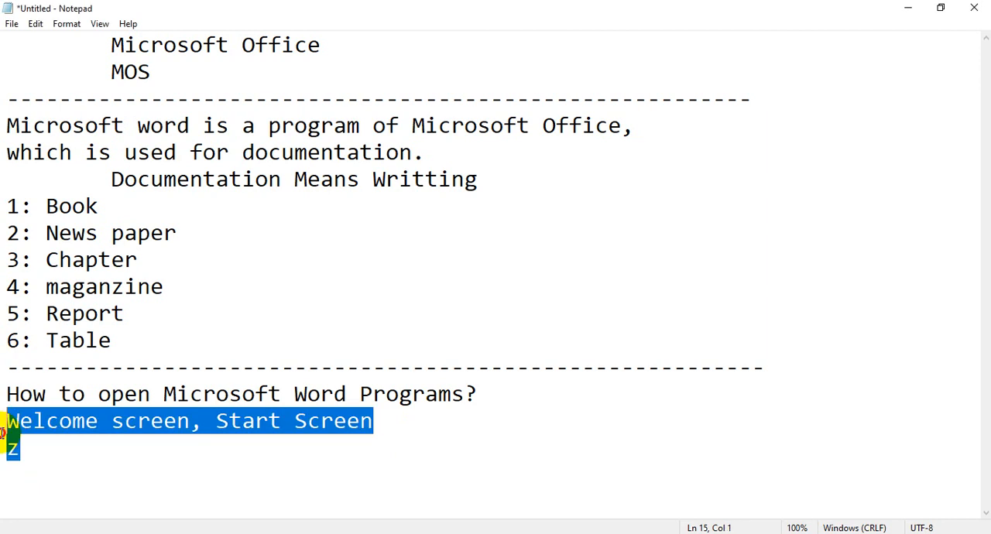
{"action": "left_click_drag", "start_coordinate": [24, 466], "coordinate": [3, 453]}
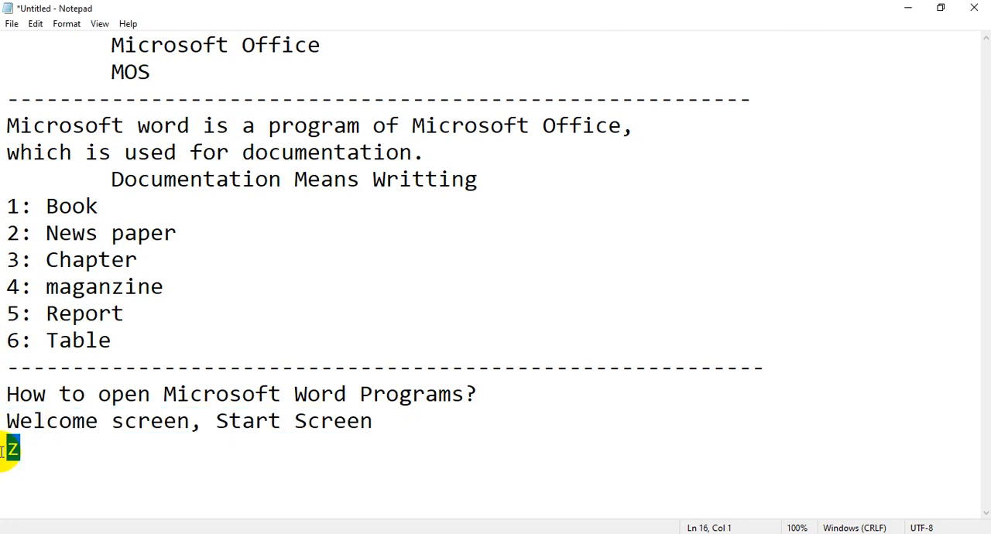
{"action": "type", "text": "1000 Pa"}
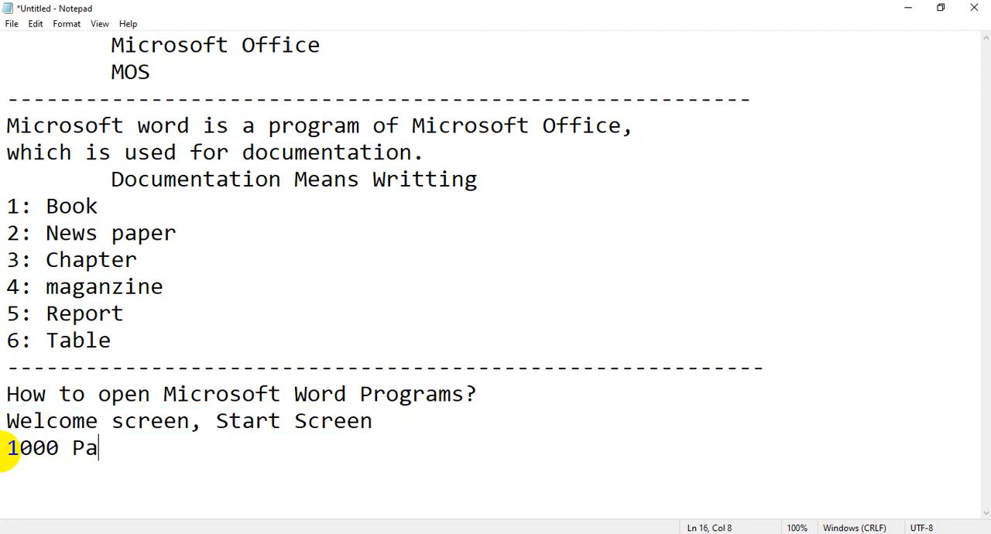
{"action": "type", "text": "ges"}
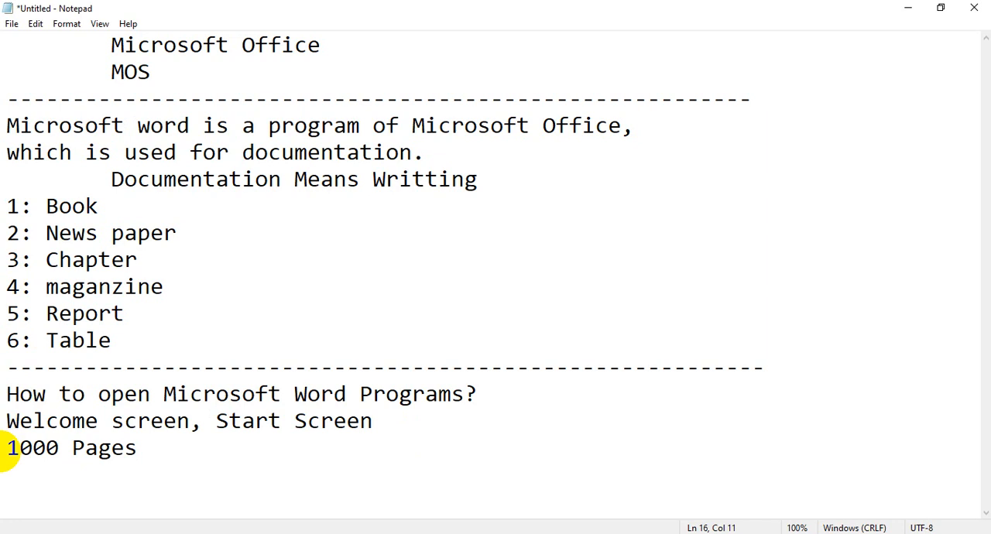
{"action": "left_click", "coordinate": [909, 8]}
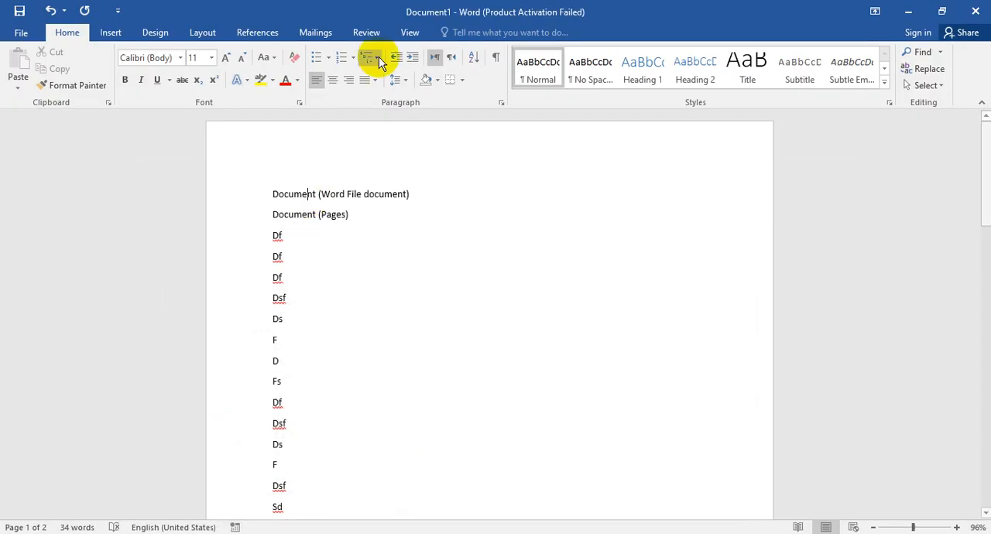
Step: Highlight the two "Document" lines at the start of the page and close Word without saving the document
{"action": "left_click_drag", "start_coordinate": [357, 214], "coordinate": [286, 374]}
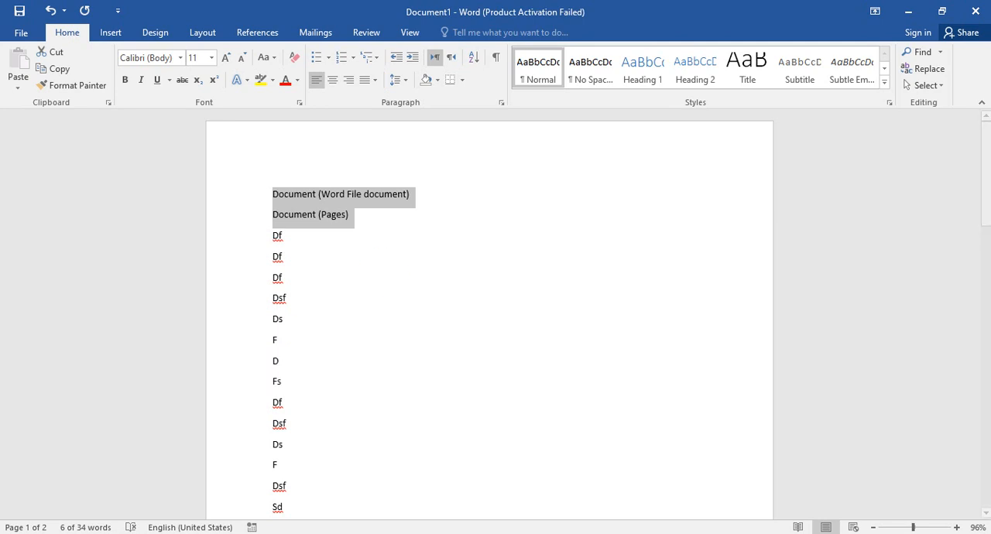
{"action": "left_click", "coordinate": [978, 9]}
{"action": "left_click", "coordinate": [510, 314]}
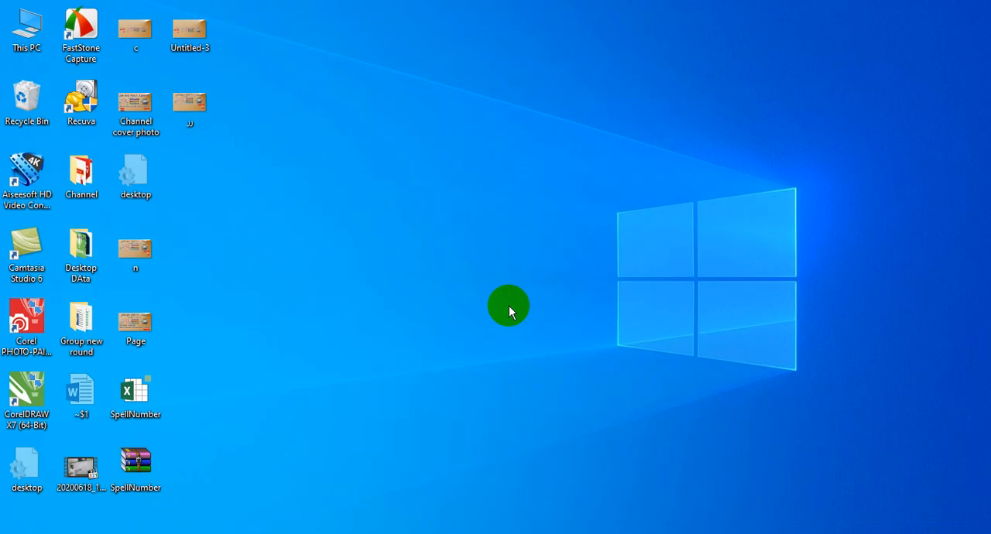
Step: Relaunch Word to its start screen and dismiss the activation wizard
{"action": "key", "text": "super+r"}
{"action": "key", "text": "Return"}
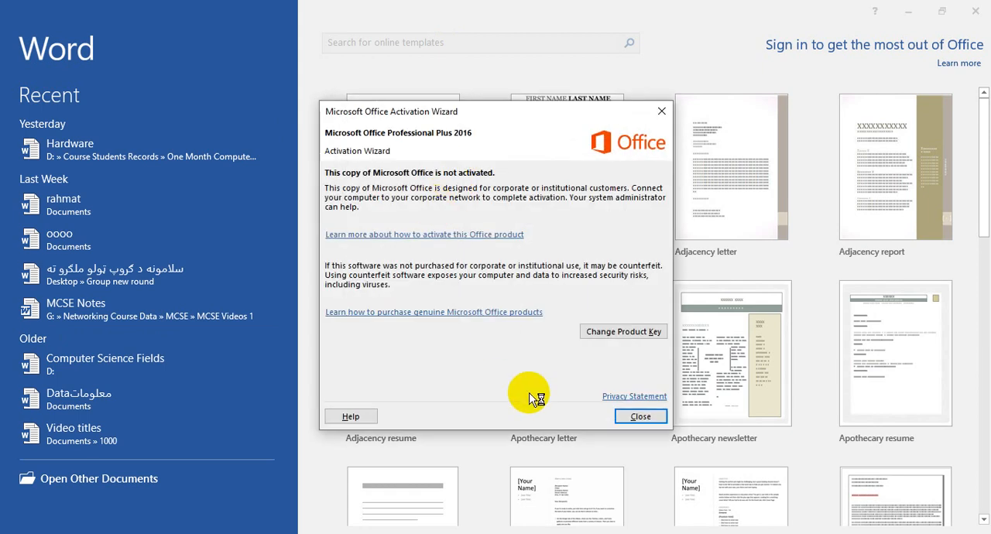
{"action": "left_click", "coordinate": [637, 417]}
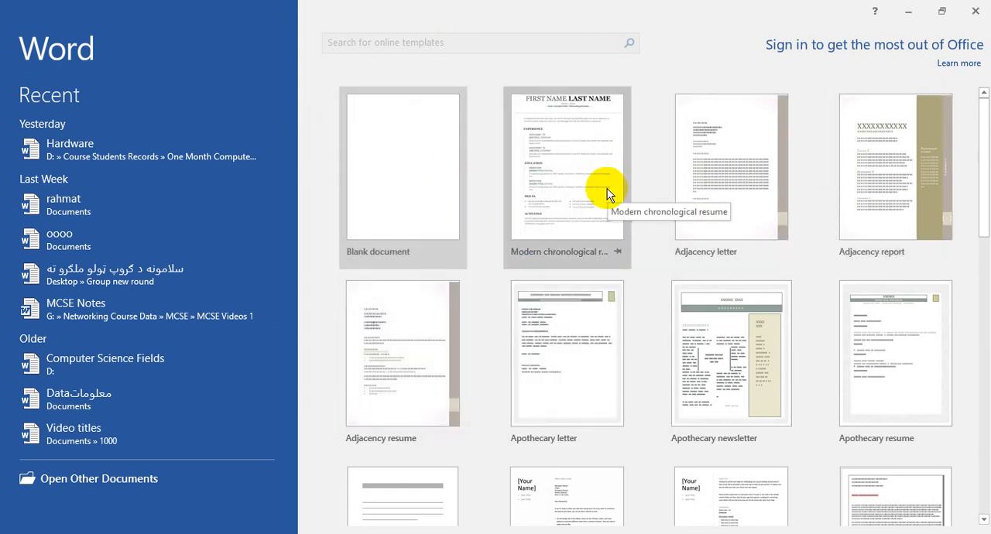
Step: Browse through the start screen's templates and create a document from the Adjacency resume template
{"action": "left_click_drag", "start_coordinate": [982, 150], "coordinate": [979, 454]}
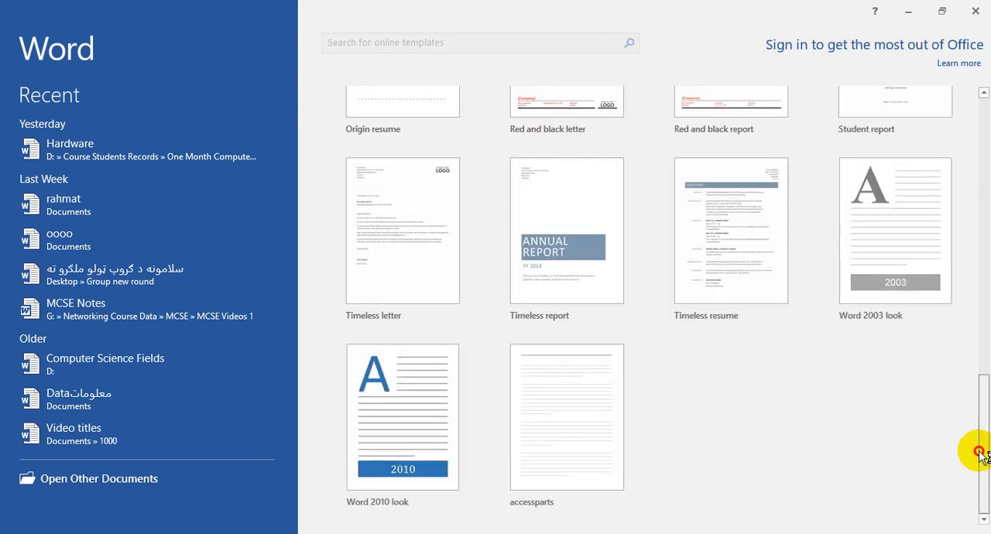
{"action": "left_click_drag", "start_coordinate": [979, 455], "coordinate": [982, 307]}
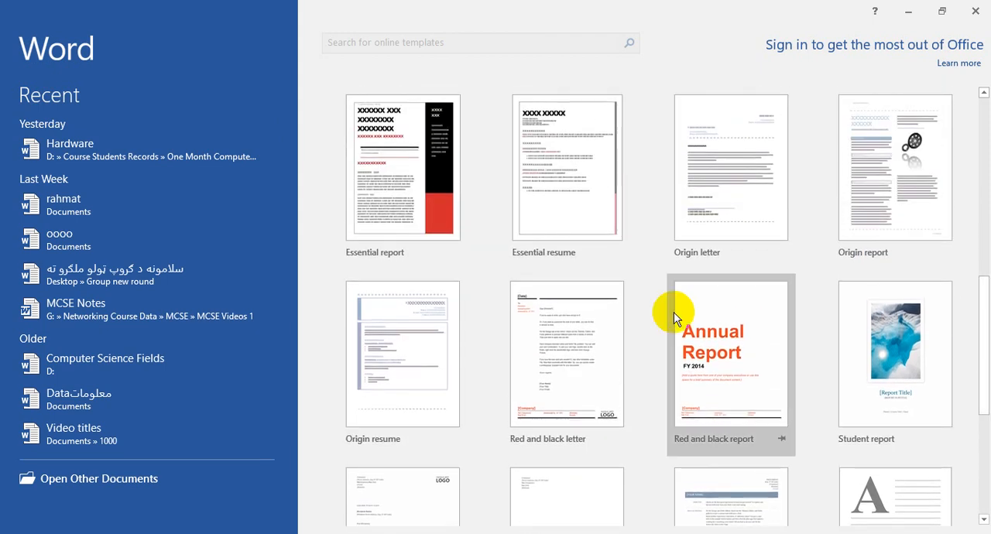
{"action": "left_click_drag", "start_coordinate": [984, 395], "coordinate": [984, 217]}
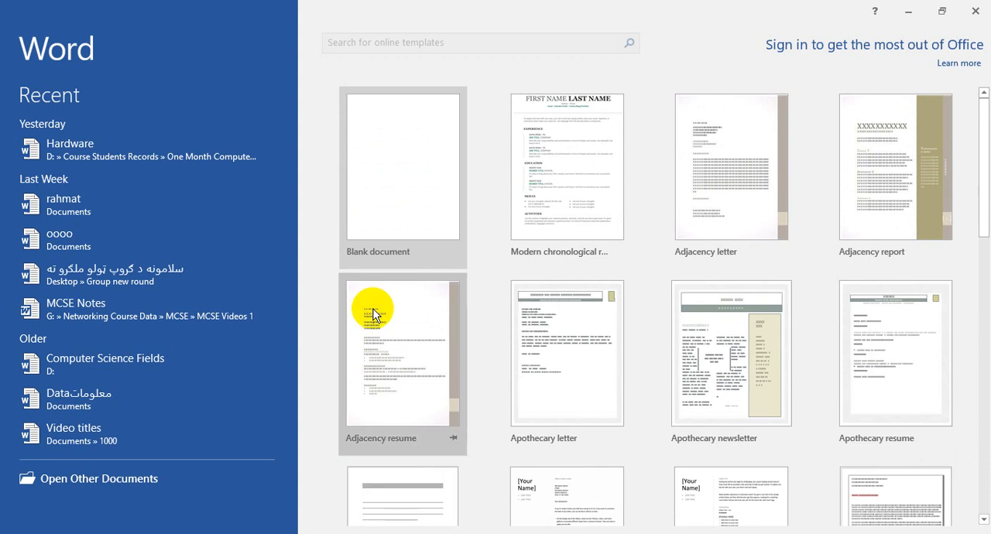
{"action": "left_click", "coordinate": [386, 397]}
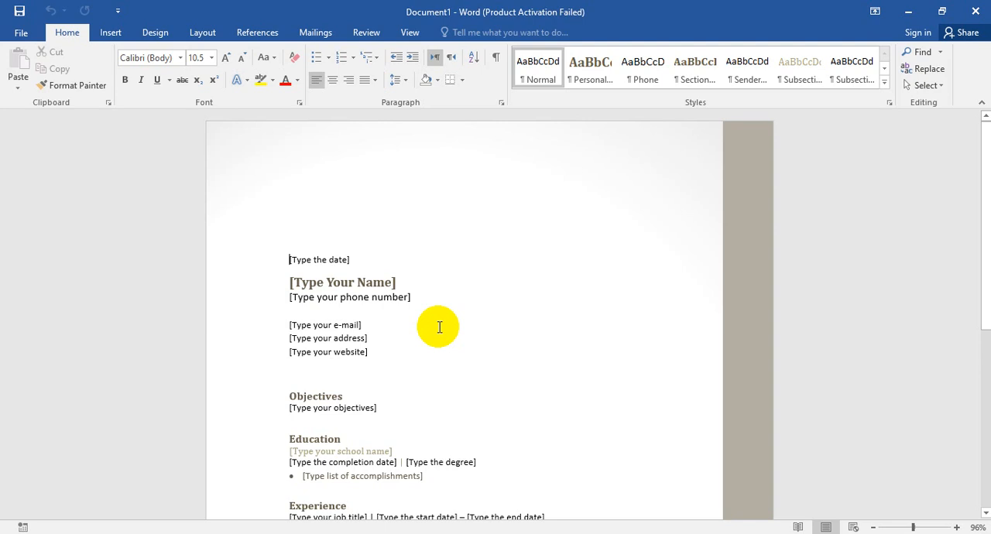
{"action": "left_click", "coordinate": [416, 380]}
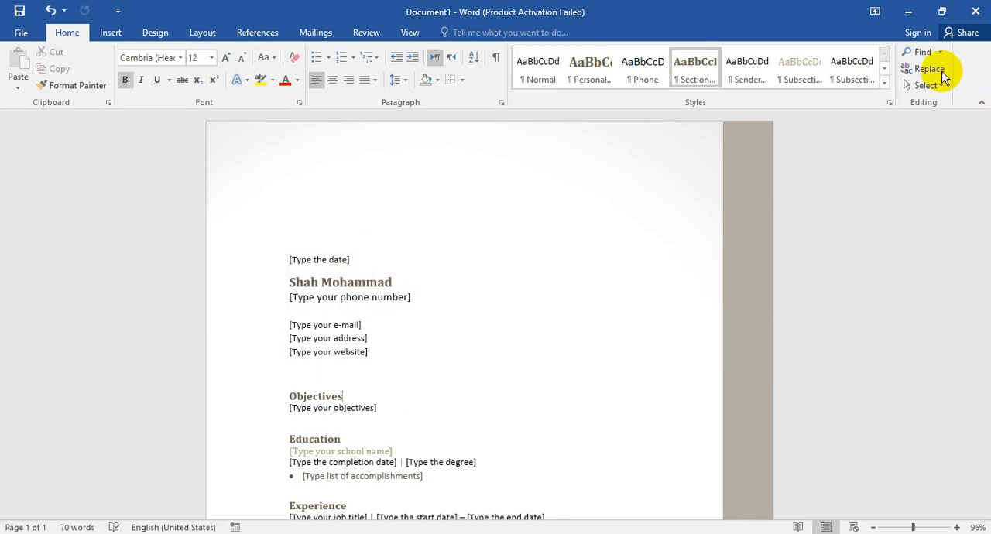
Step: Close the resume document without saving it and refresh the desktop
{"action": "left_click", "coordinate": [974, 11]}
{"action": "left_click", "coordinate": [502, 301]}
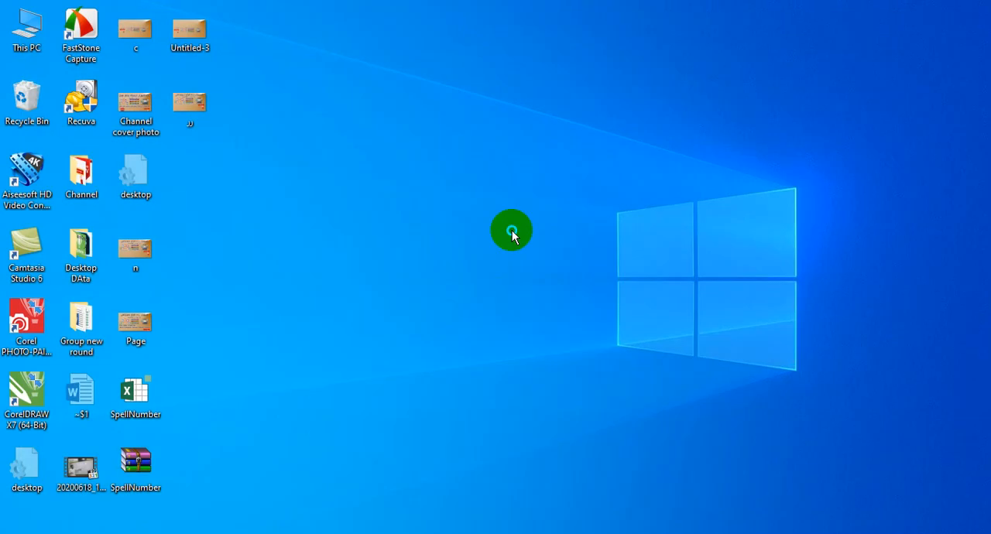
{"action": "right_click", "coordinate": [512, 230]}
{"action": "left_click", "coordinate": [531, 272]}
Step: Launch Word with the winword command, dismiss the activation wizard and create a blank document
{"action": "key", "text": "super+r"}
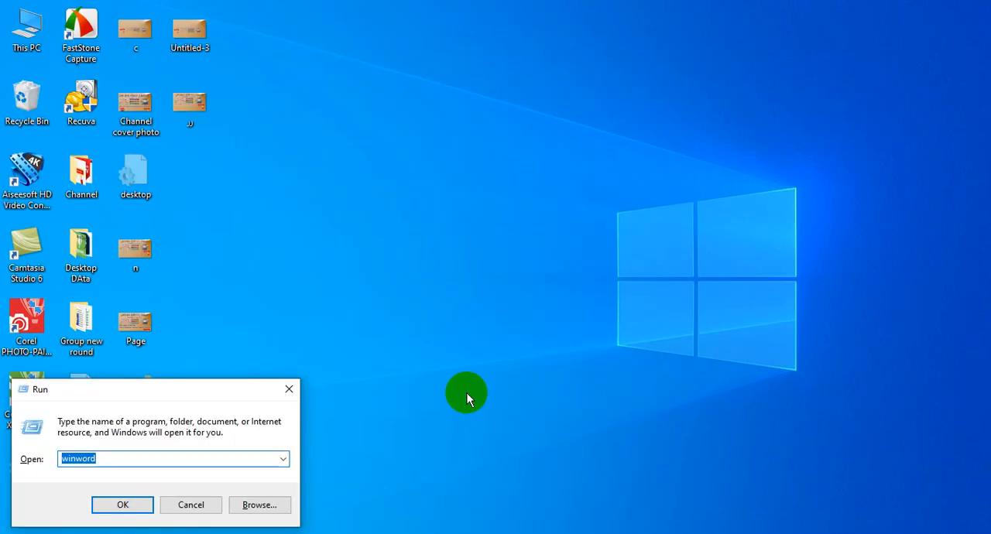
{"action": "type", "text": "wnword"}
{"action": "key", "text": "BackSpace"}
{"action": "key", "text": "BackSpace"}
{"action": "key", "text": "BackSpace"}
{"action": "key", "text": "BackSpace"}
{"action": "type", "text": "winword"}
{"action": "key", "text": "Return"}
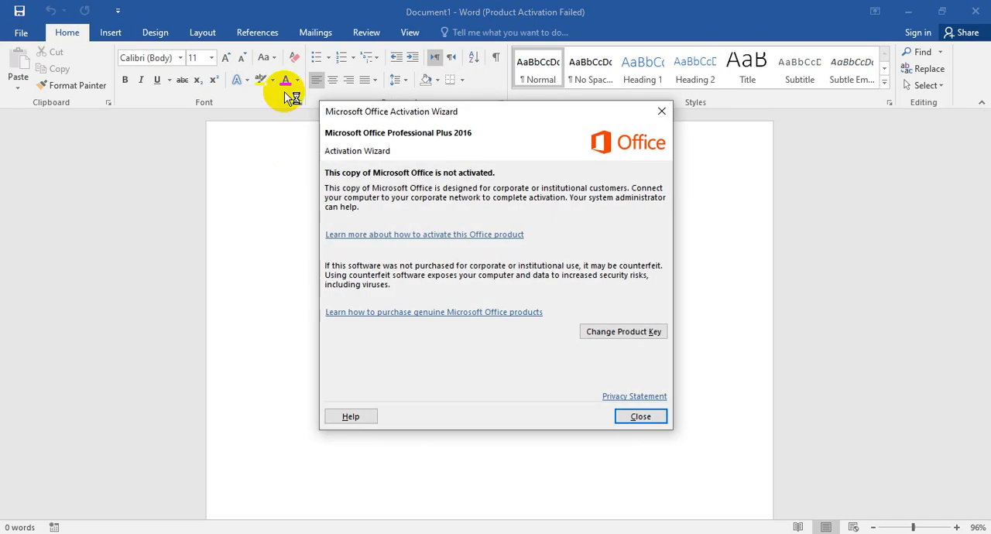
{"action": "left_click", "coordinate": [637, 412]}
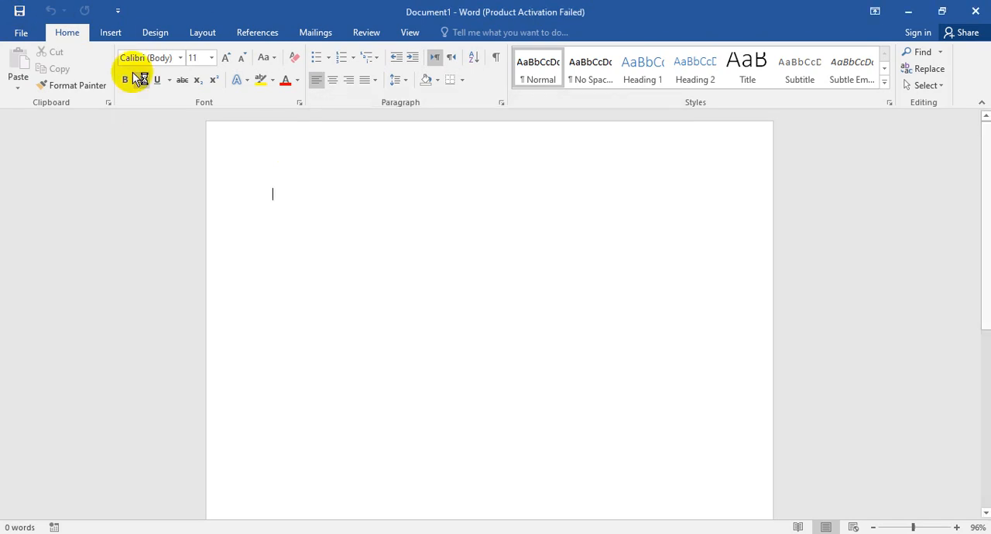
Step: Add a red apple art page border to the whole document and set the page color to blue
{"action": "left_click", "coordinate": [154, 33]}
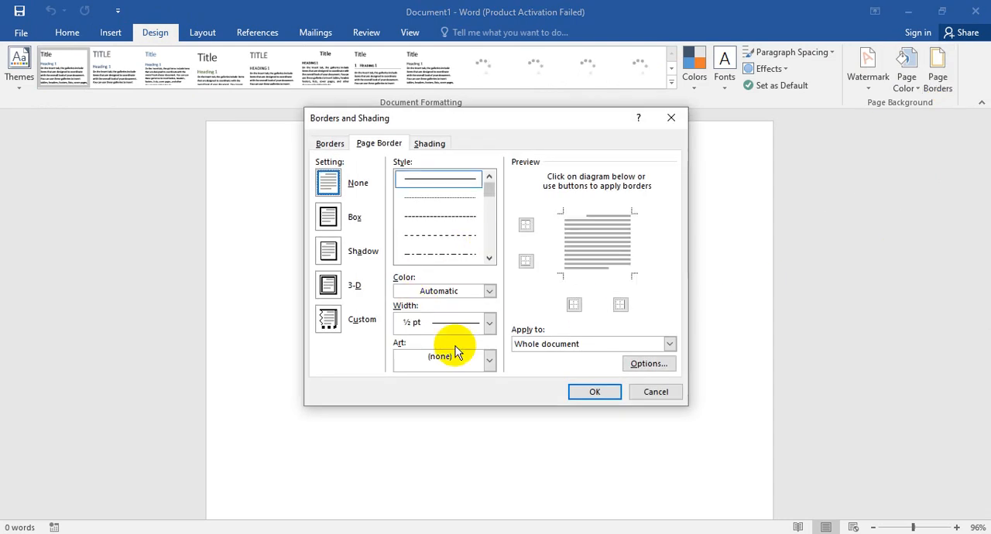
{"action": "left_click", "coordinate": [489, 360]}
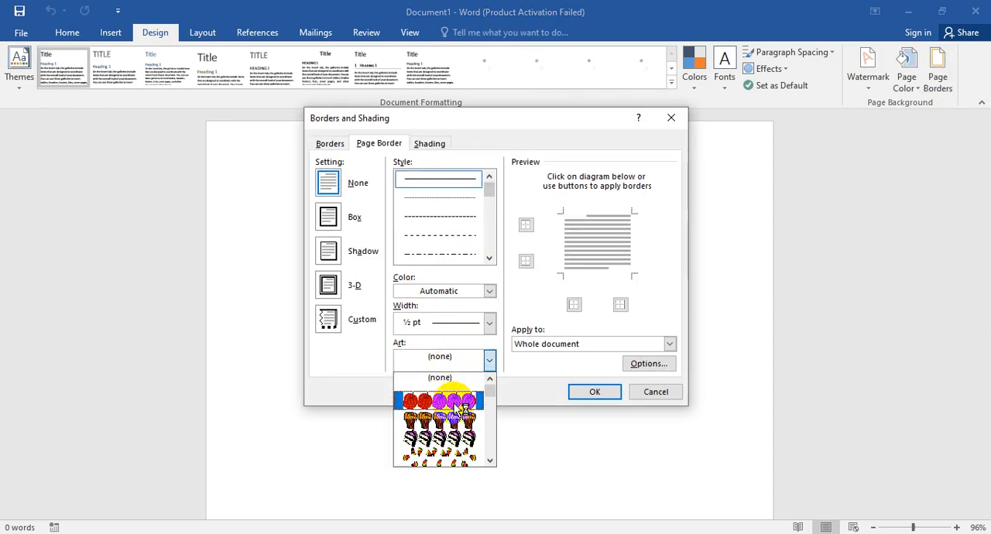
{"action": "left_click", "coordinate": [456, 398]}
{"action": "left_click", "coordinate": [593, 392]}
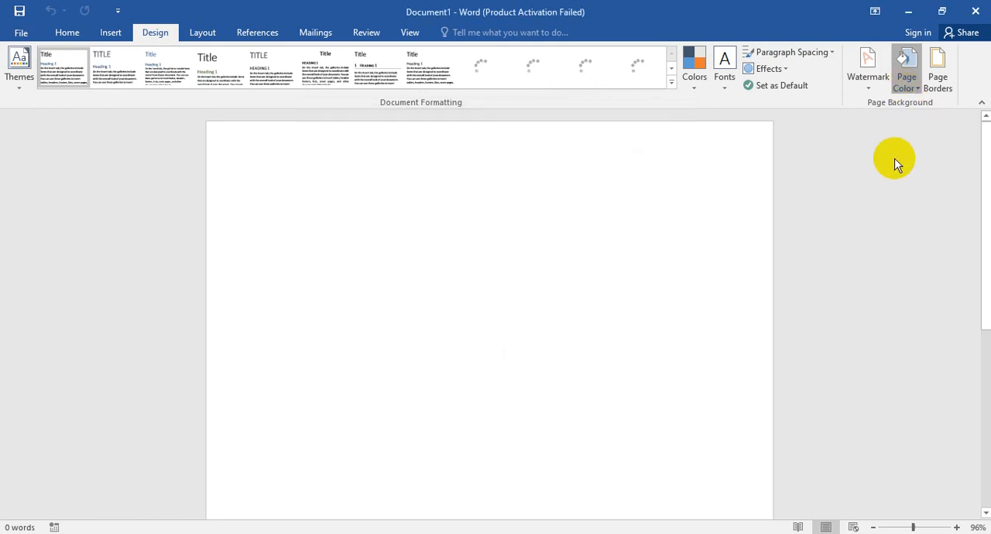
{"action": "left_click", "coordinate": [903, 84]}
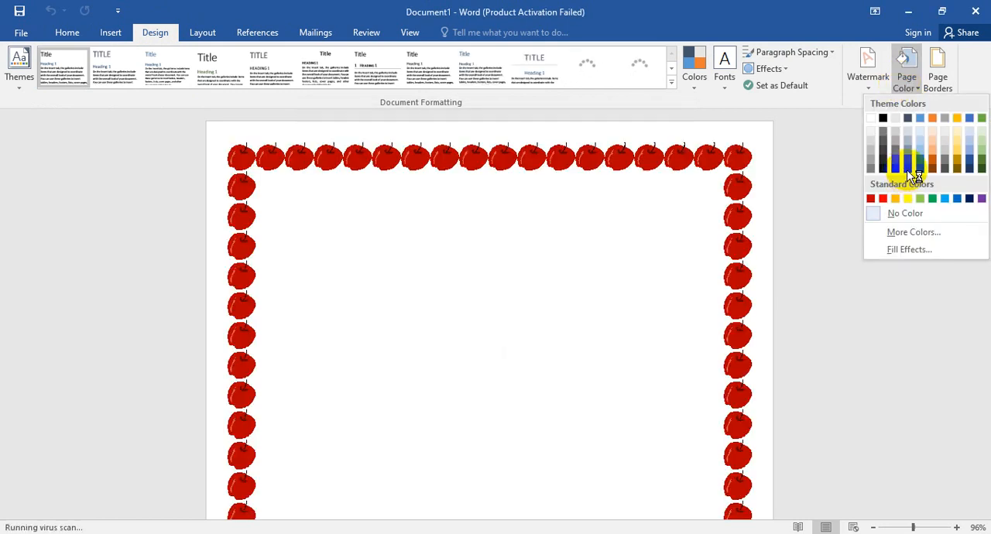
{"action": "left_click", "coordinate": [670, 242]}
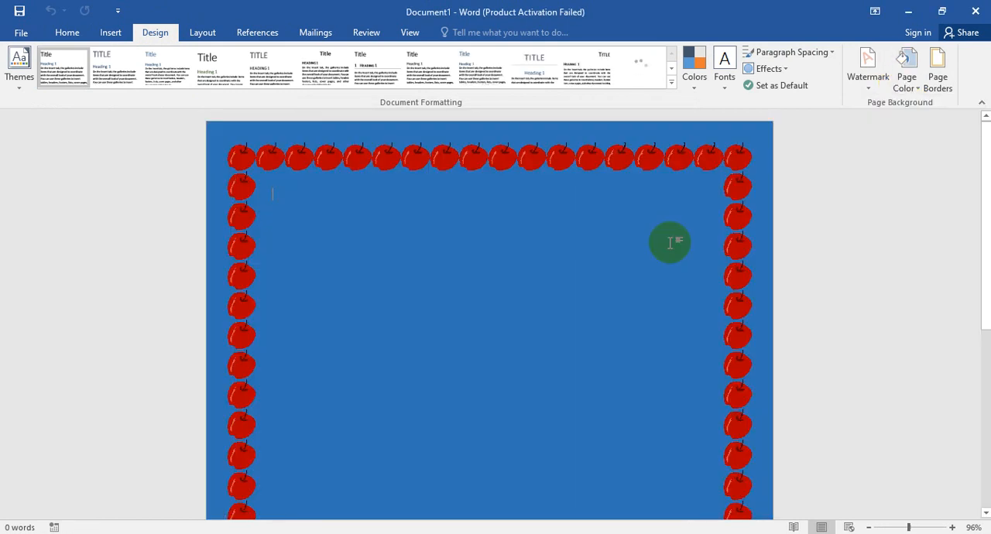
Step: Save the document as a Word Template named "Design" in the Custom Office Templates folder
{"action": "left_click", "coordinate": [14, 31]}
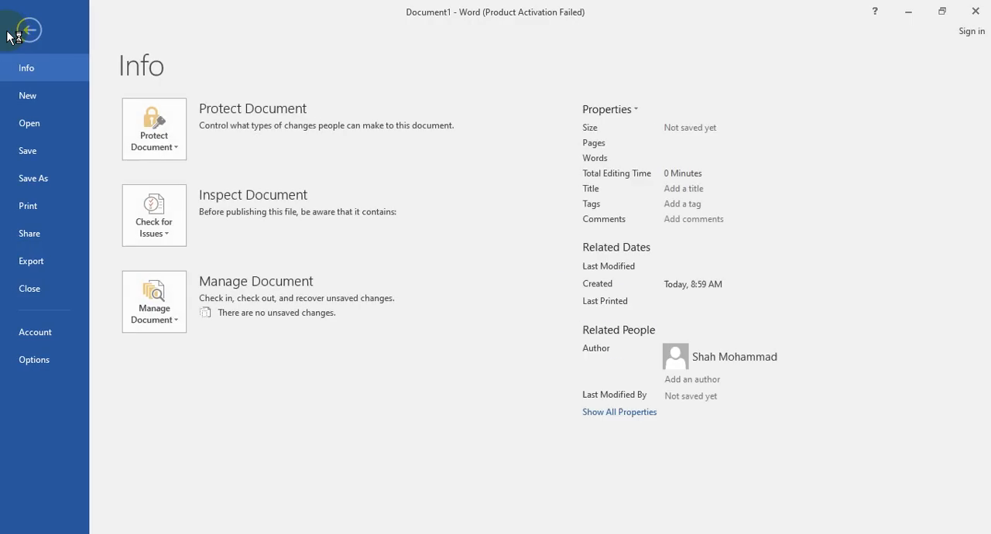
{"action": "left_click", "coordinate": [57, 180]}
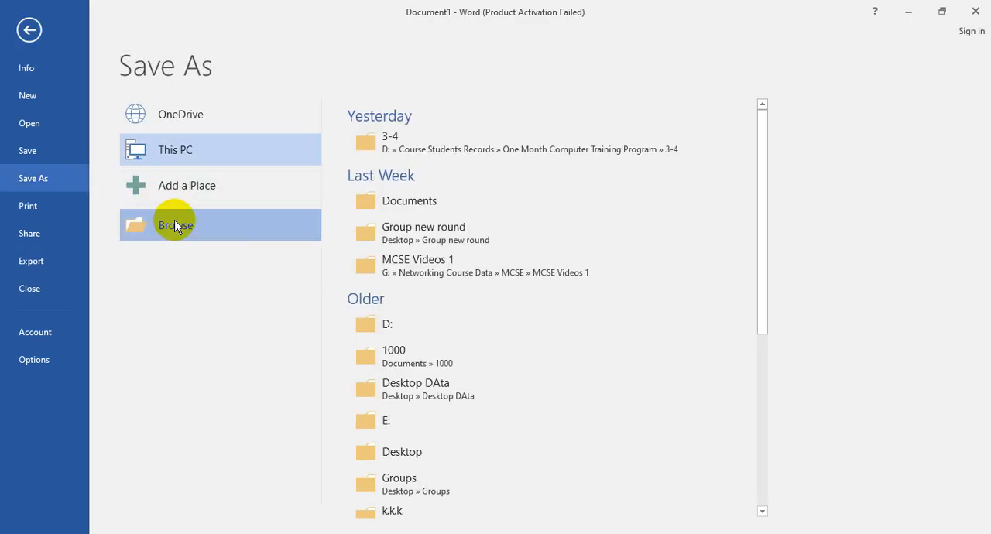
{"action": "left_click", "coordinate": [177, 223]}
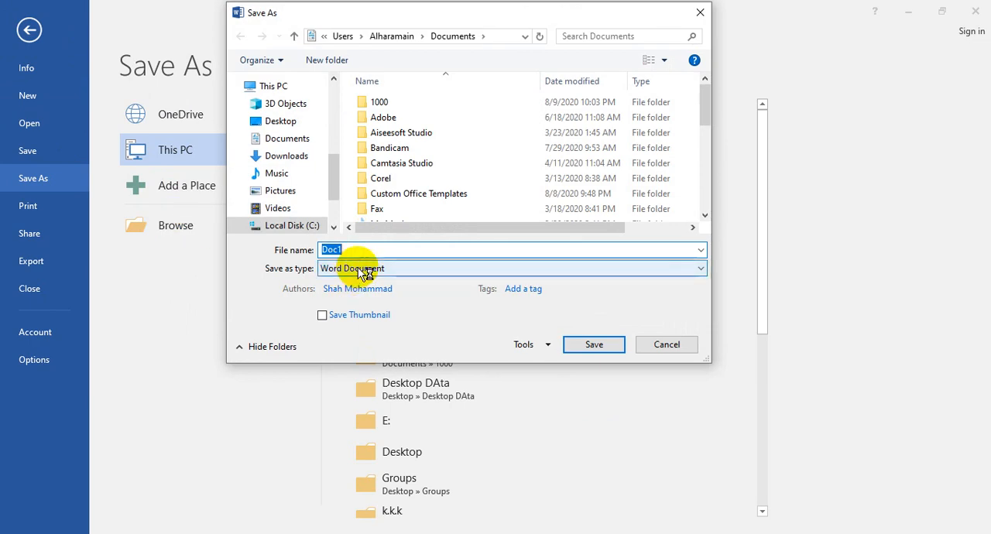
{"action": "left_click", "coordinate": [341, 269]}
{"action": "left_click", "coordinate": [364, 316]}
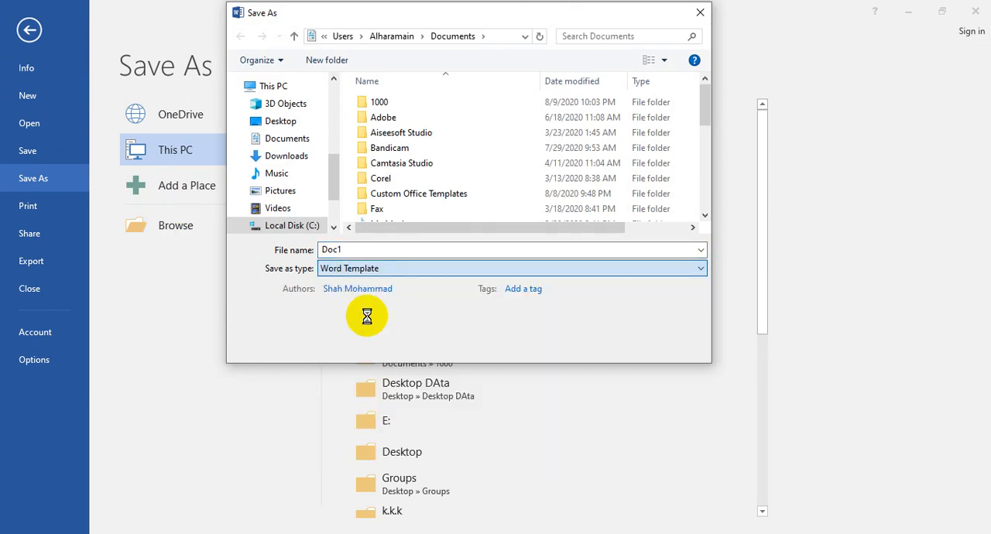
{"action": "left_click", "coordinate": [352, 250]}
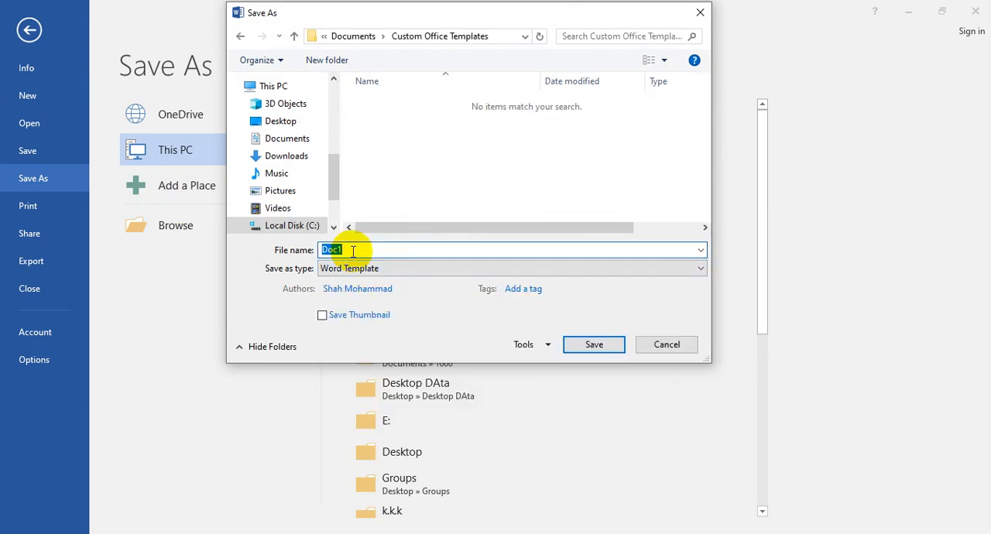
{"action": "type", "text": "Design"}
{"action": "key", "text": "Return"}
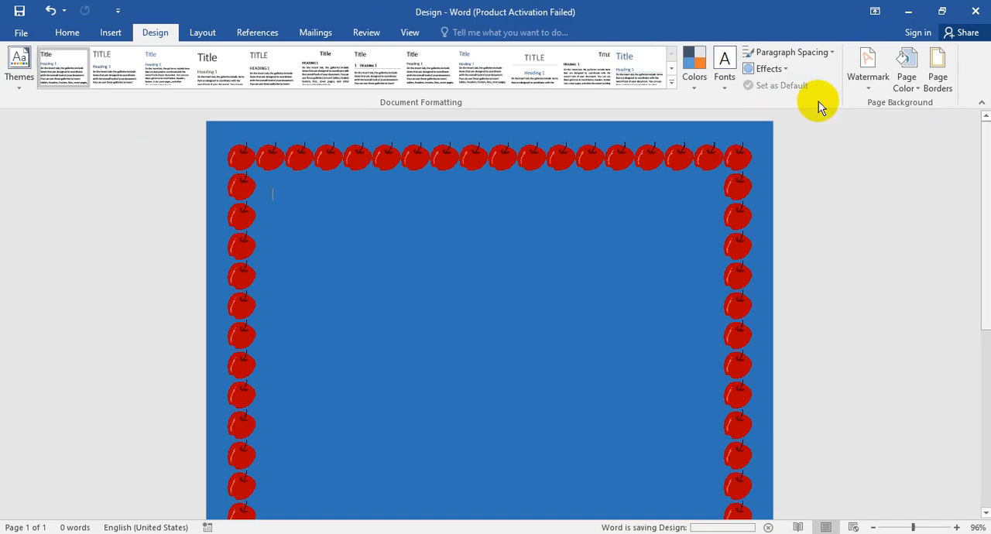
Step: Close the template and Word, relaunch Word with the winword command and dismiss the activation wizard
{"action": "key", "text": "ctrl+w"}
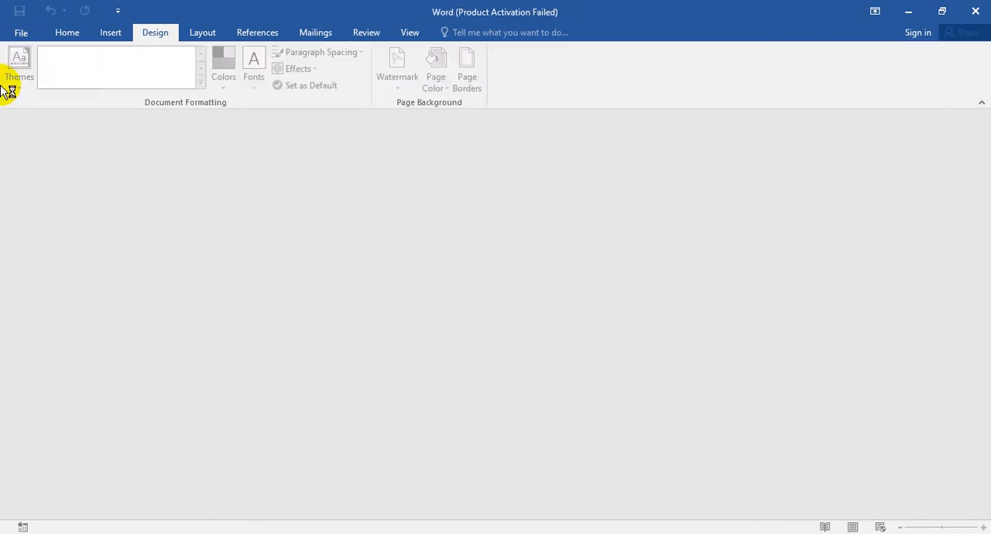
{"action": "left_click", "coordinate": [978, 11]}
{"action": "key", "text": "super+r"}
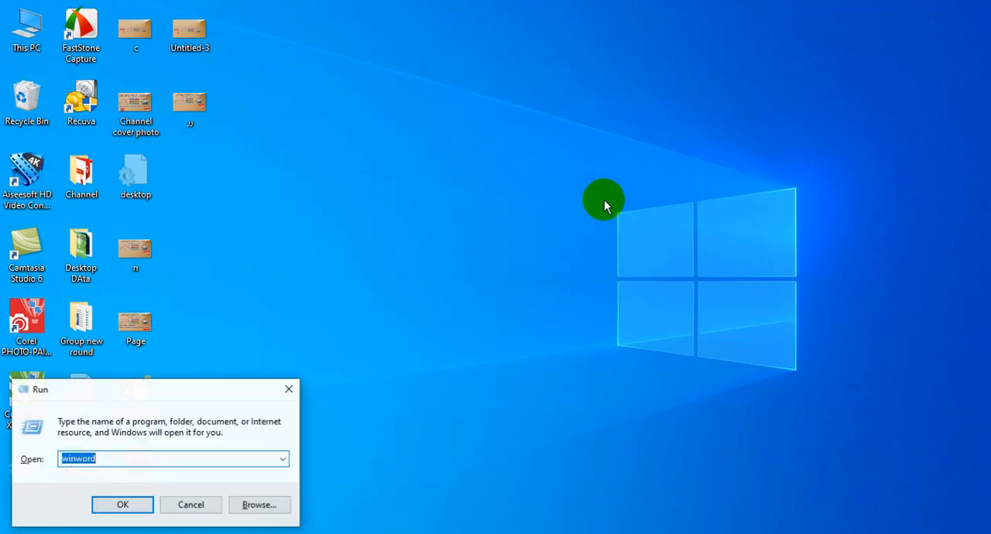
{"action": "type", "text": "winword"}
{"action": "key", "text": "Return"}
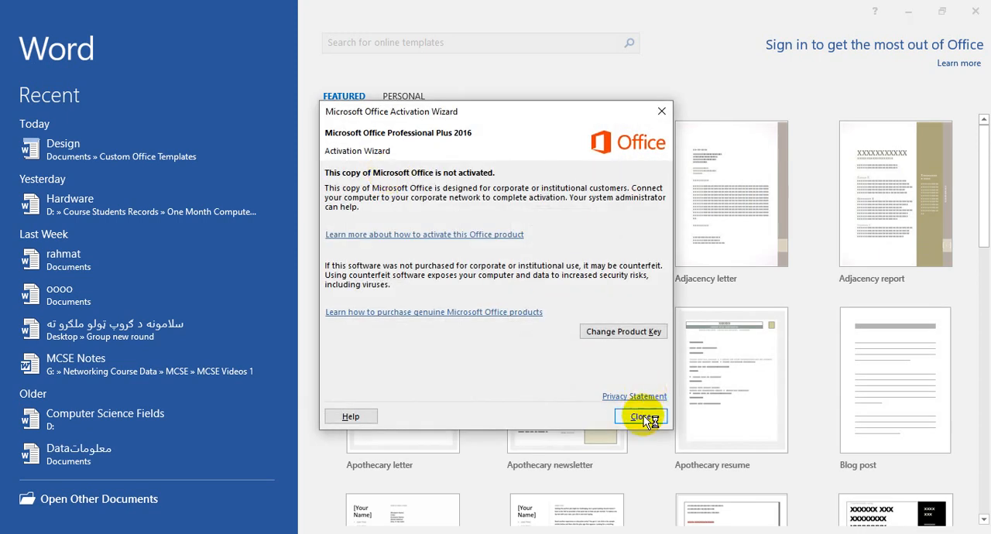
{"action": "left_click", "coordinate": [636, 411]}
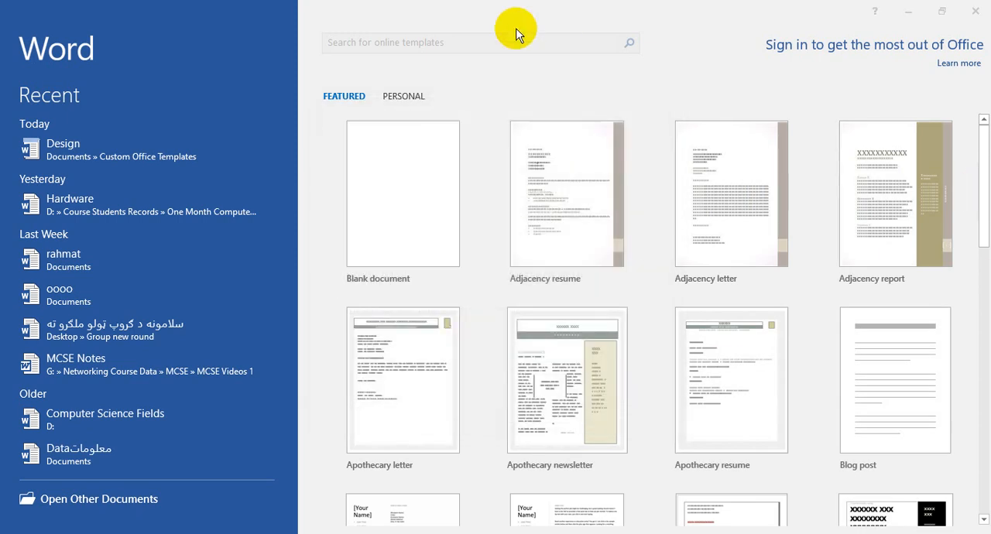
Step: Create a document from the personal template "Design" and close it
{"action": "left_click", "coordinate": [415, 103]}
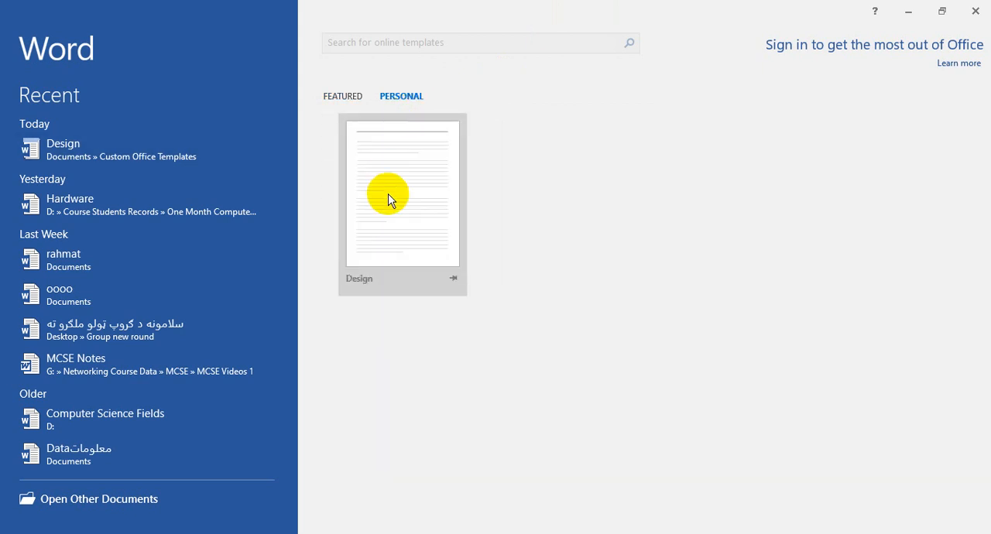
{"action": "left_click", "coordinate": [389, 199]}
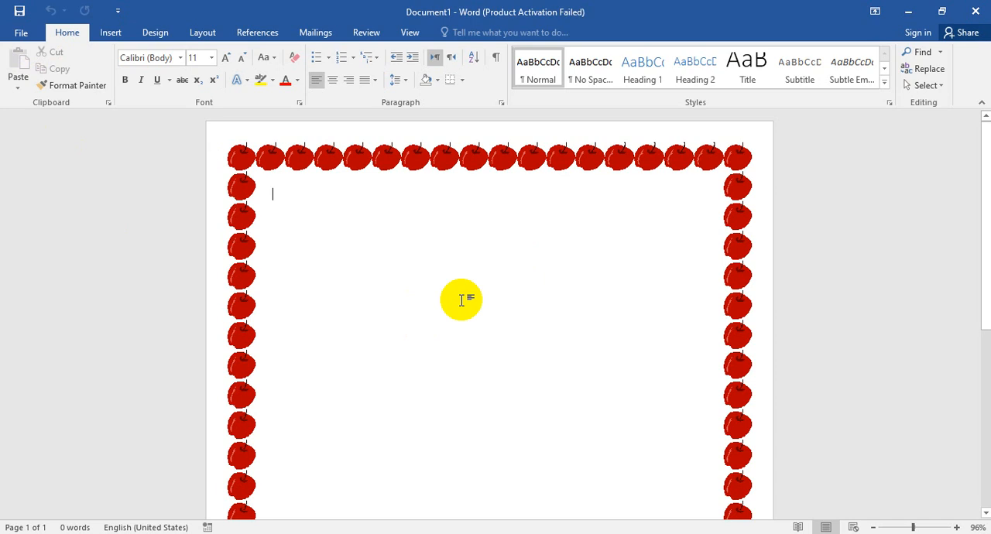
{"action": "key", "text": "ctrl+w"}
Step: Create a blank document with the line "Ribbon (Tab)" and look over the Insert and Design ribbon commands
{"action": "key", "text": "ctrl+n"}
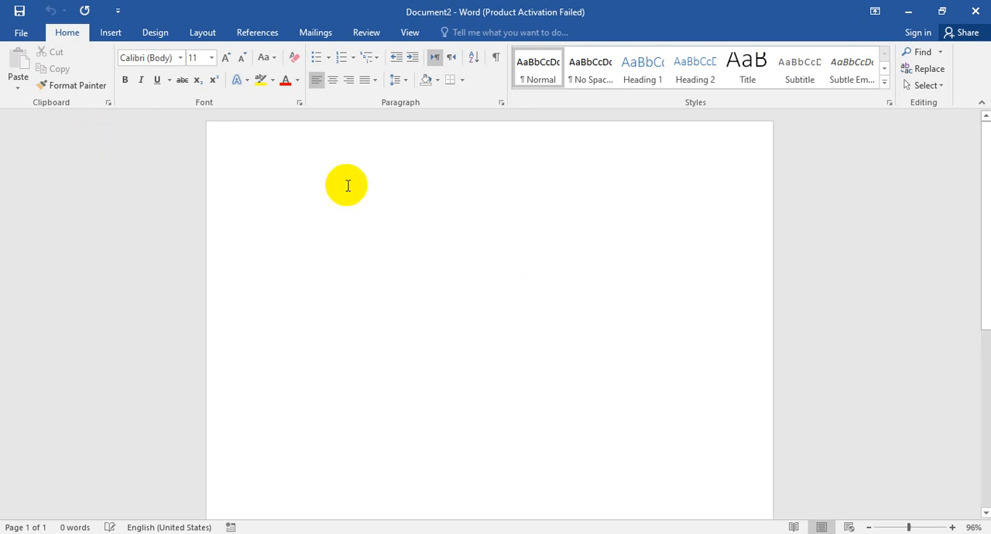
{"action": "type", "text": "Ribbon (Tab"}
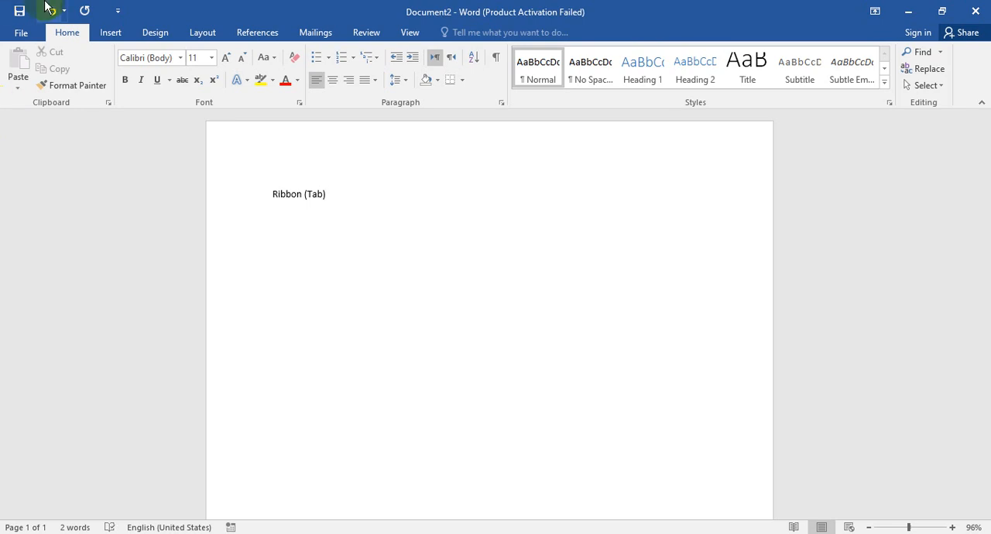
{"action": "left_click", "coordinate": [113, 34]}
{"action": "left_click", "coordinate": [159, 34]}
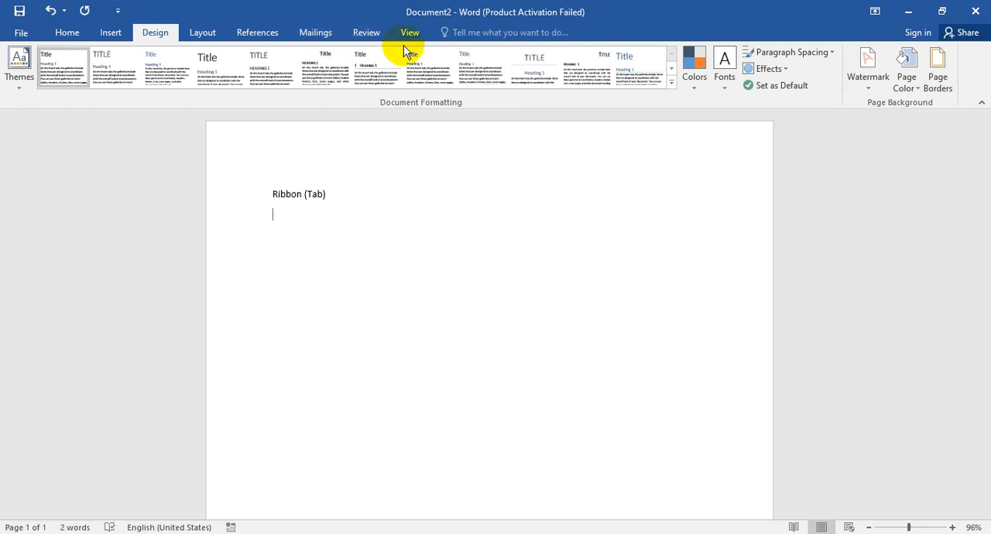
{"action": "left_click", "coordinate": [70, 33]}
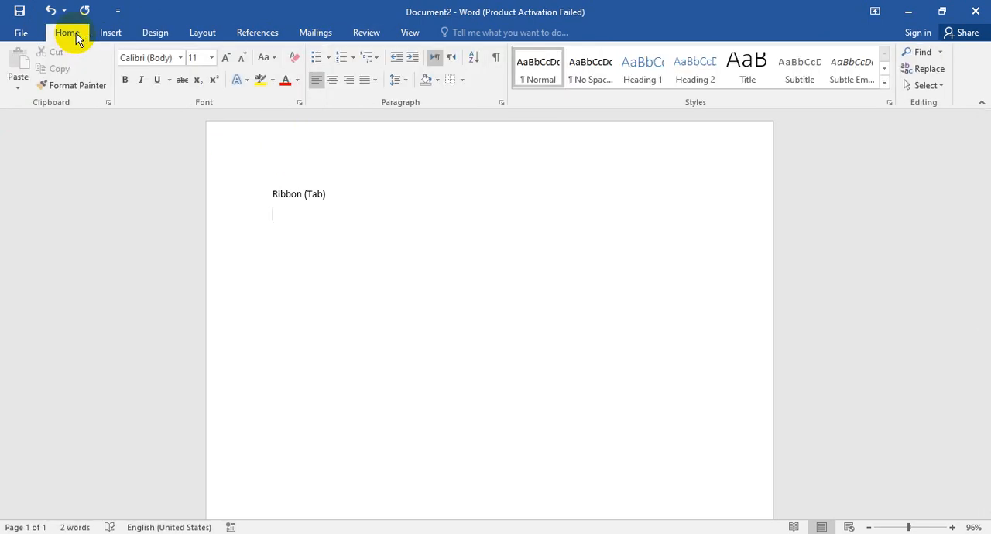
Step: Add the line "Tab (Groups)" below the first line and start a new line under it
{"action": "key", "text": "Return"}
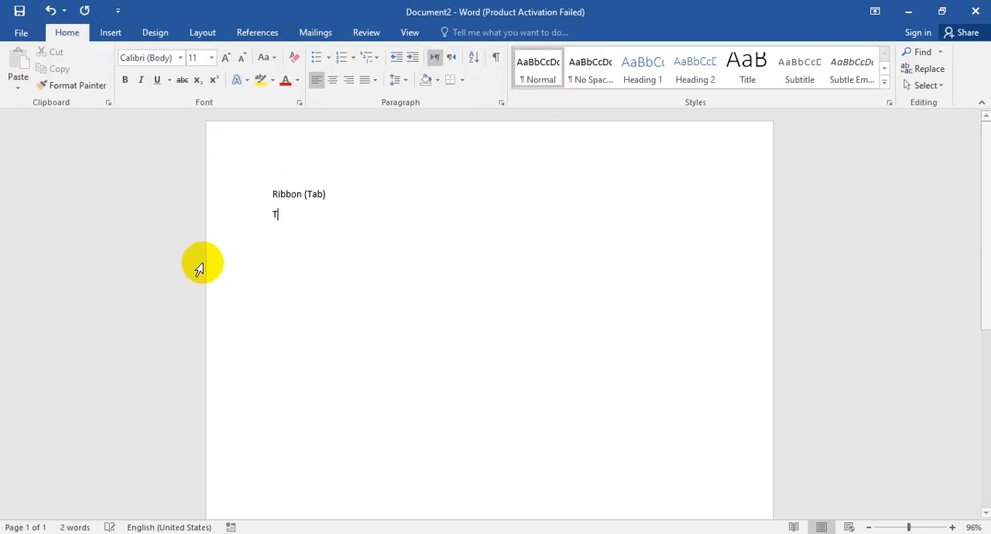
{"action": "type", "text": "Tab (Group"}
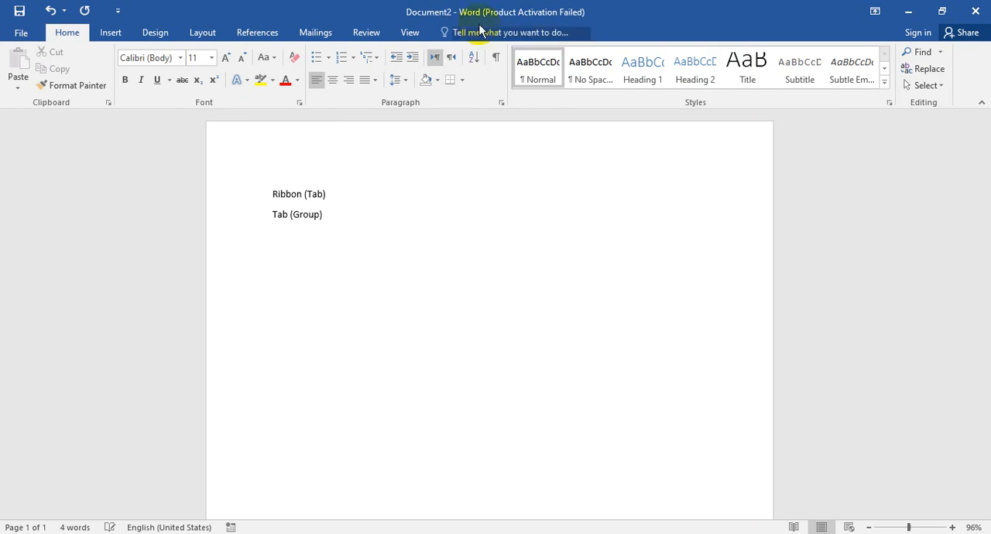
{"action": "left_click", "coordinate": [318, 215]}
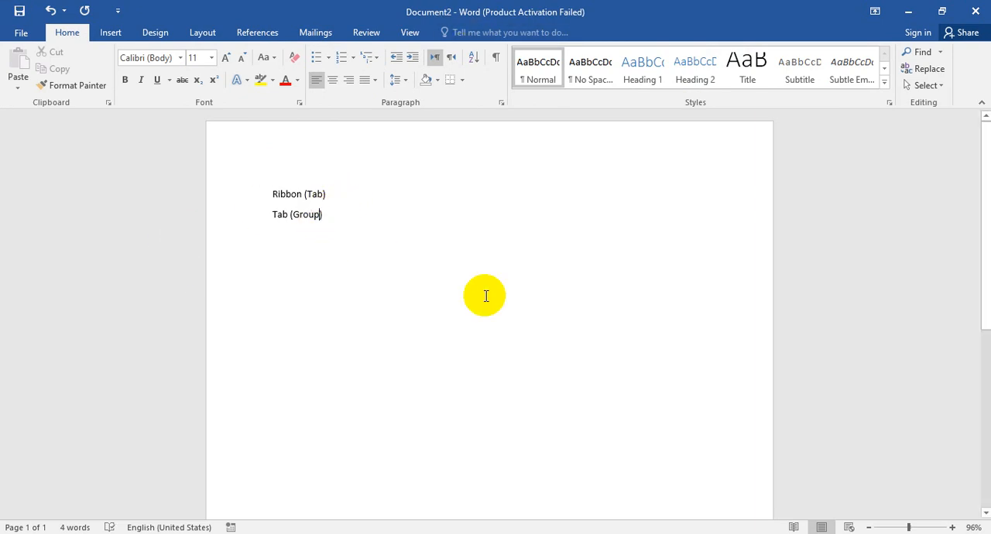
{"action": "type", "text": "s"}
{"action": "left_click", "coordinate": [405, 249]}
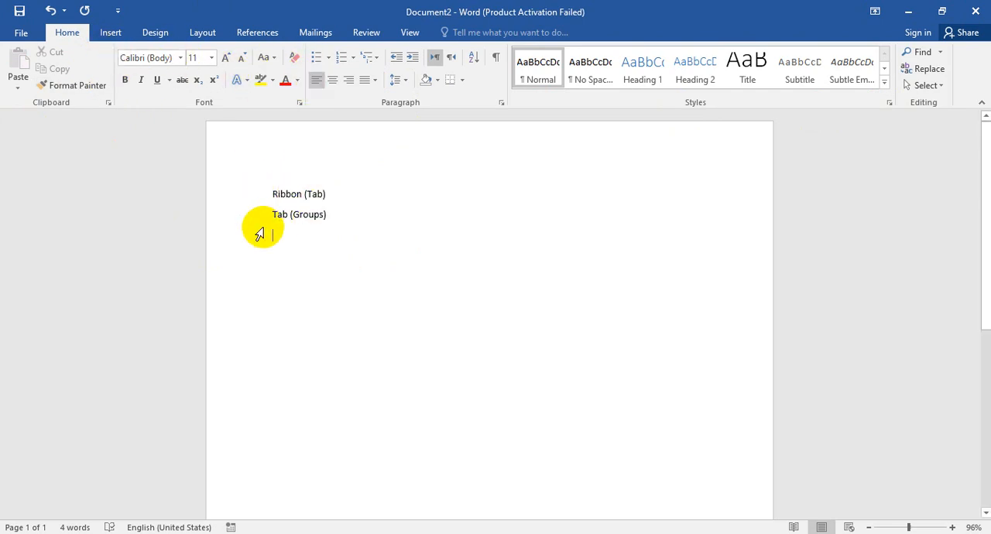
Step: Add the lines "Group (Command, Option)" and "Title bar (Show the name of file and program)", correcting the spelling of "program"
{"action": "type", "text": "?"}
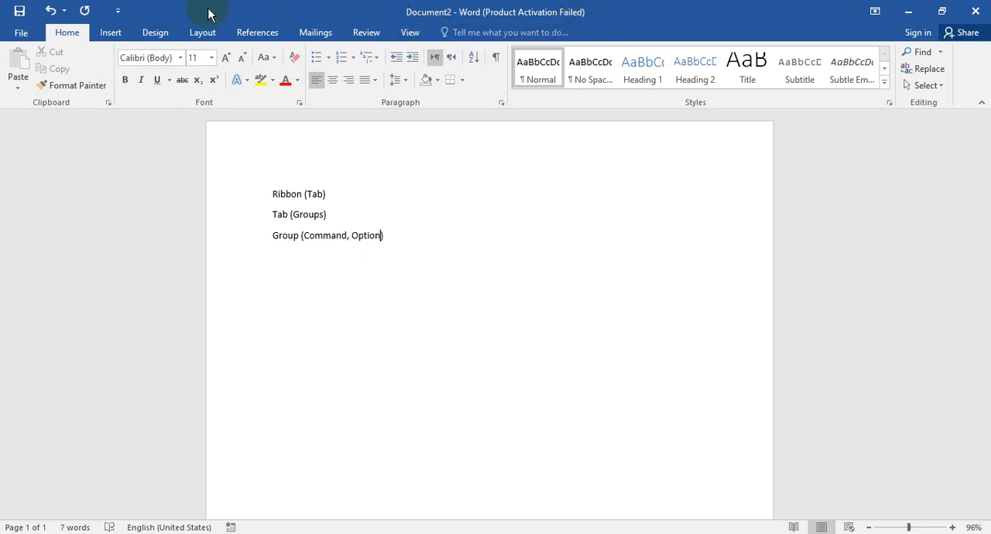
{"action": "left_click", "coordinate": [407, 238]}
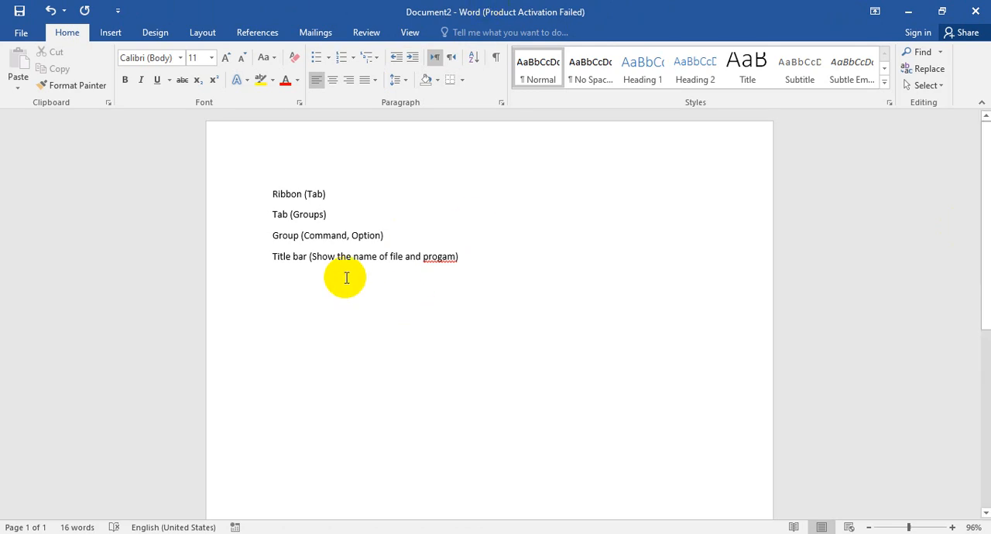
{"action": "left_click", "coordinate": [424, 256]}
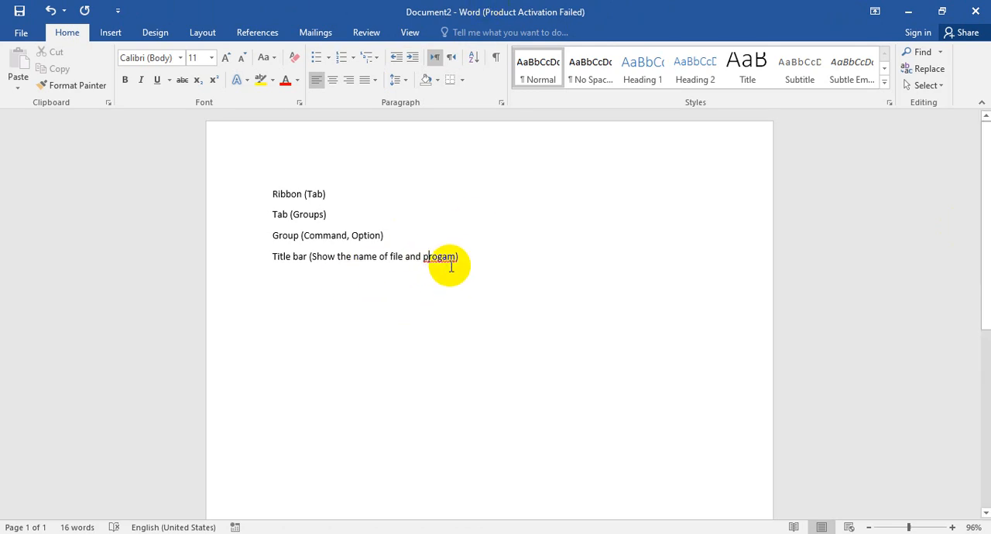
{"action": "right_click", "coordinate": [454, 265]}
{"action": "left_click", "coordinate": [401, 277]}
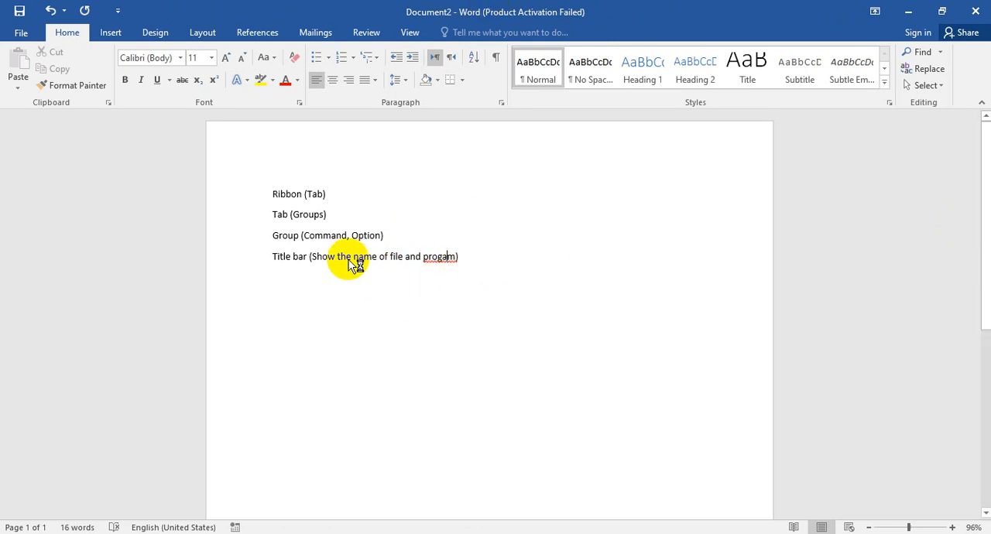
{"action": "type", "text": "r"}
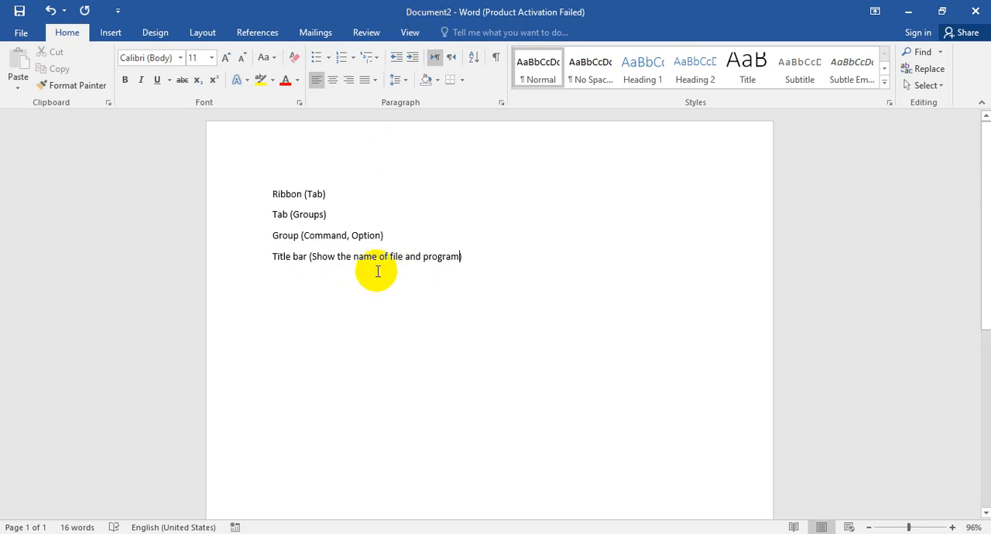
Step: Add the line "Customize quick access toolbar" below the title bar line
{"action": "left_click", "coordinate": [393, 255]}
{"action": "left_click_drag", "start_coordinate": [393, 254], "coordinate": [402, 255]}
{"action": "left_click", "coordinate": [433, 267]}
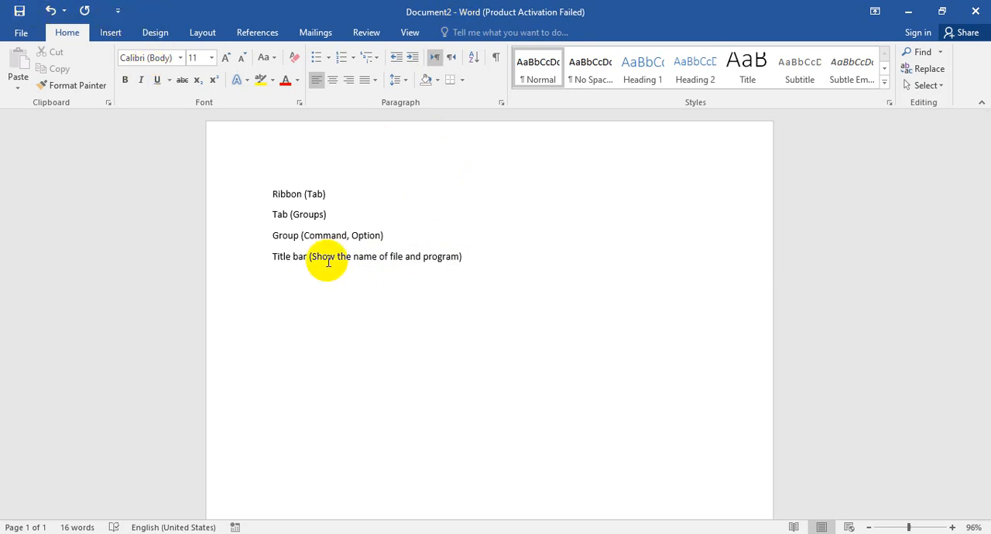
{"action": "left_click", "coordinate": [507, 249]}
{"action": "left_click", "coordinate": [504, 256]}
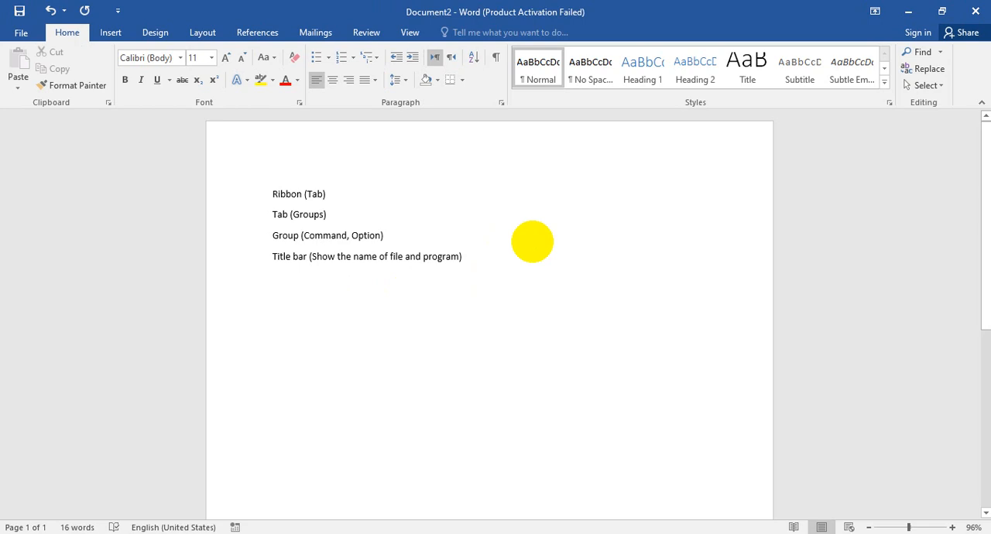
{"action": "key", "text": "Return"}
{"action": "type", "text": "Customize quick access toolbar"}
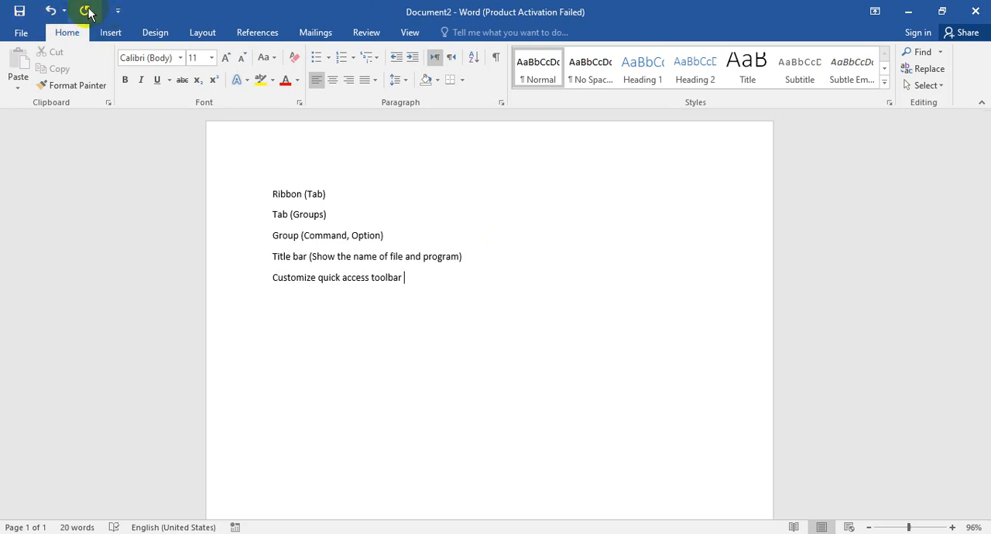
Step: View the document's file information page, return to the document and place the cursor below the last line
{"action": "left_click", "coordinate": [21, 33]}
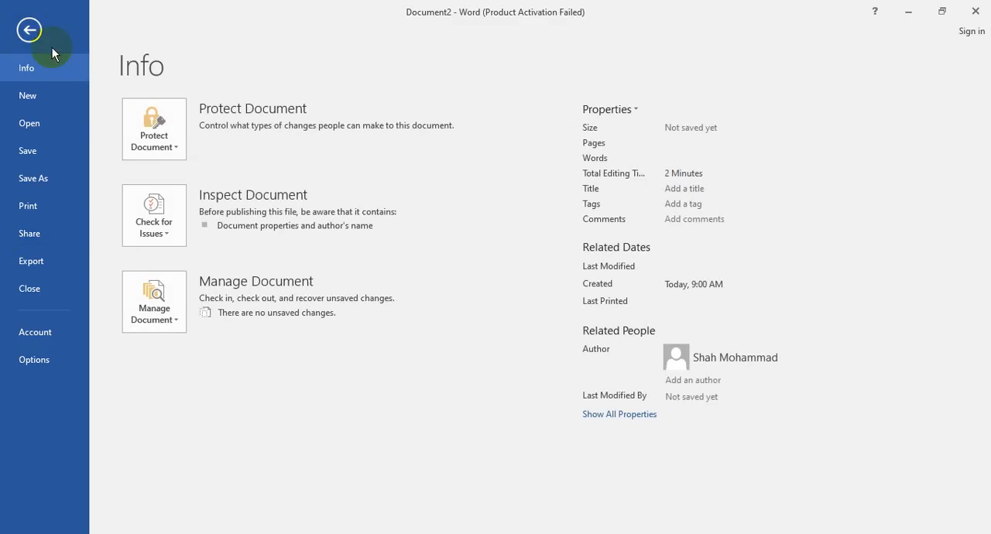
{"action": "left_click", "coordinate": [25, 29]}
{"action": "left_click", "coordinate": [22, 8]}
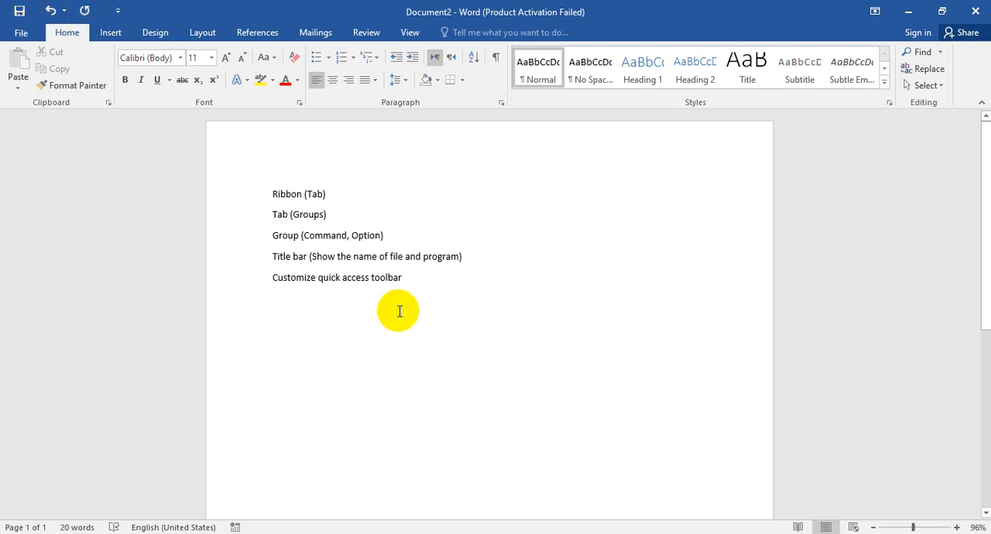
{"action": "left_click_drag", "start_coordinate": [340, 277], "coordinate": [318, 277]}
{"action": "left_click", "coordinate": [316, 306]}
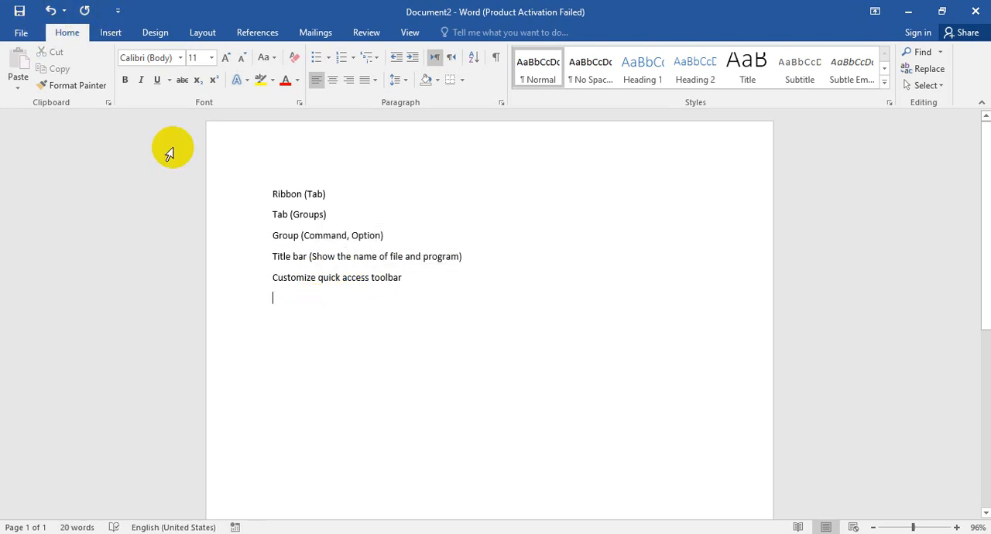
Step: Add the Copy command to the Quick Access Toolbar for all documents
{"action": "left_click", "coordinate": [117, 12]}
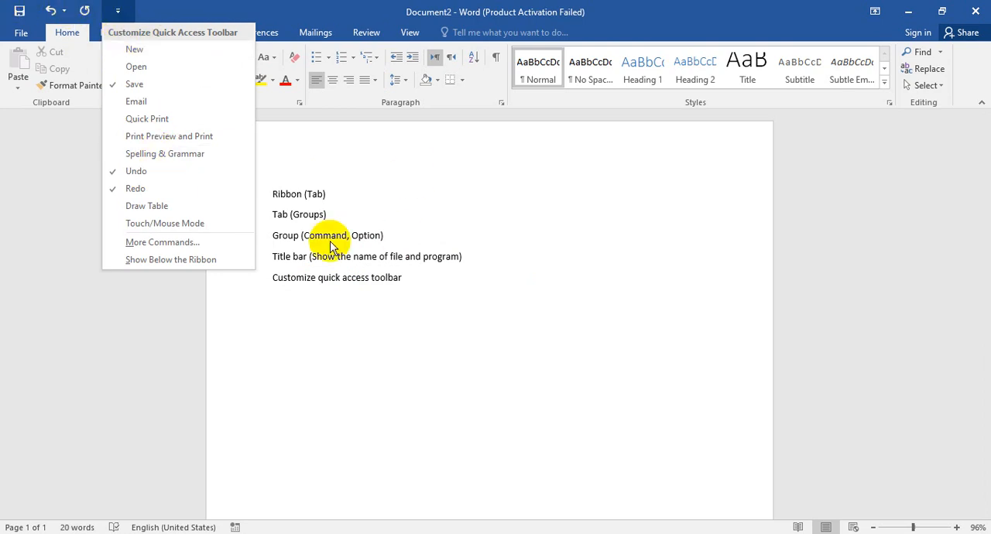
{"action": "left_click", "coordinate": [183, 242]}
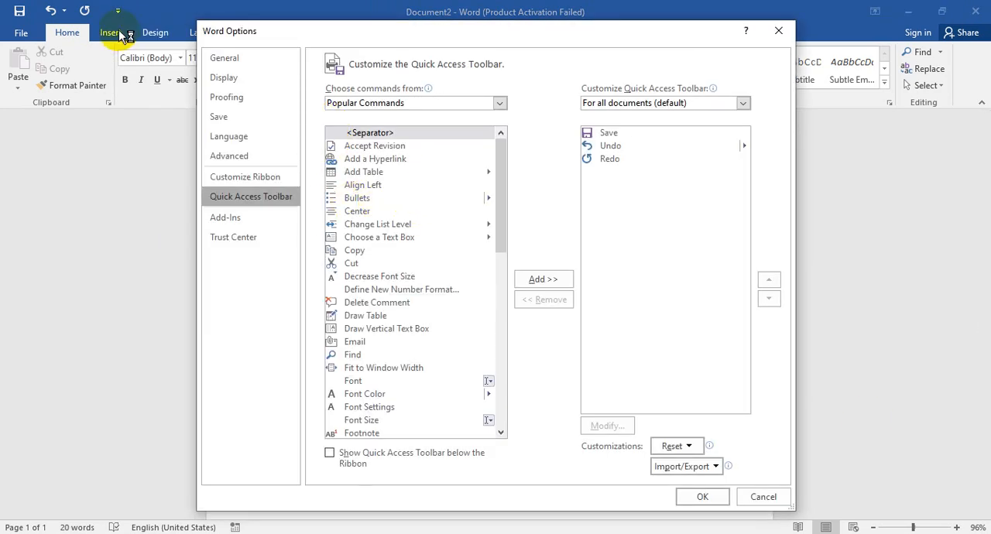
{"action": "left_click", "coordinate": [340, 250]}
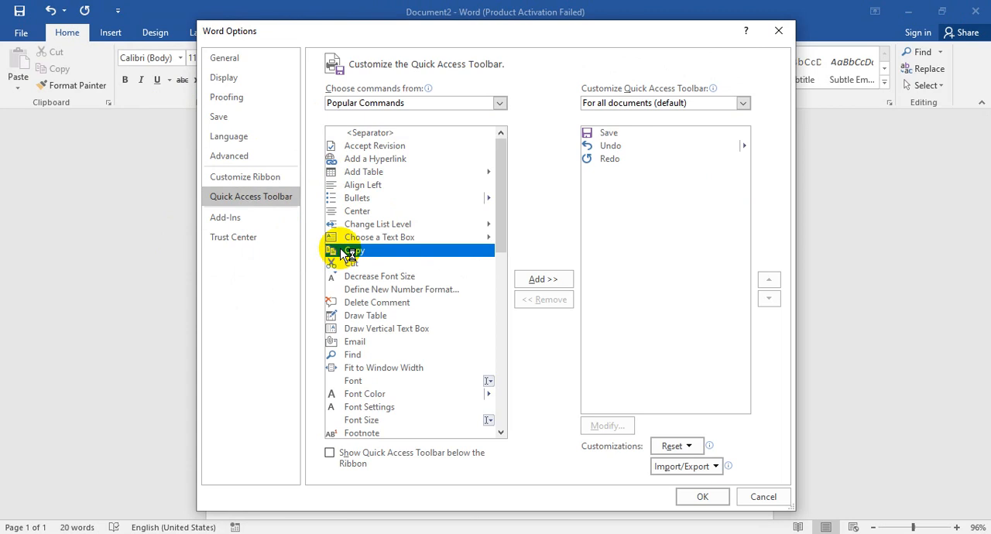
{"action": "left_click", "coordinate": [567, 278]}
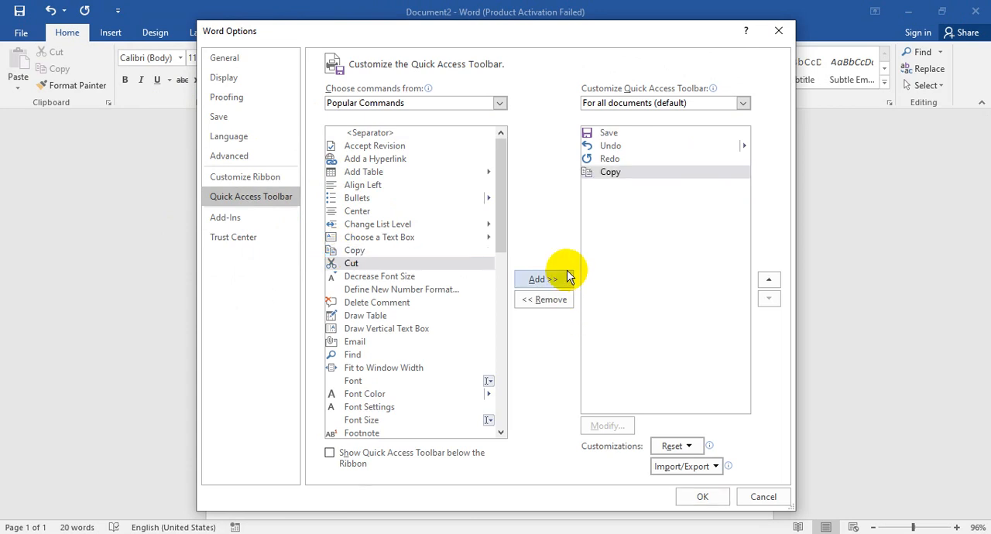
{"action": "left_click", "coordinate": [702, 496]}
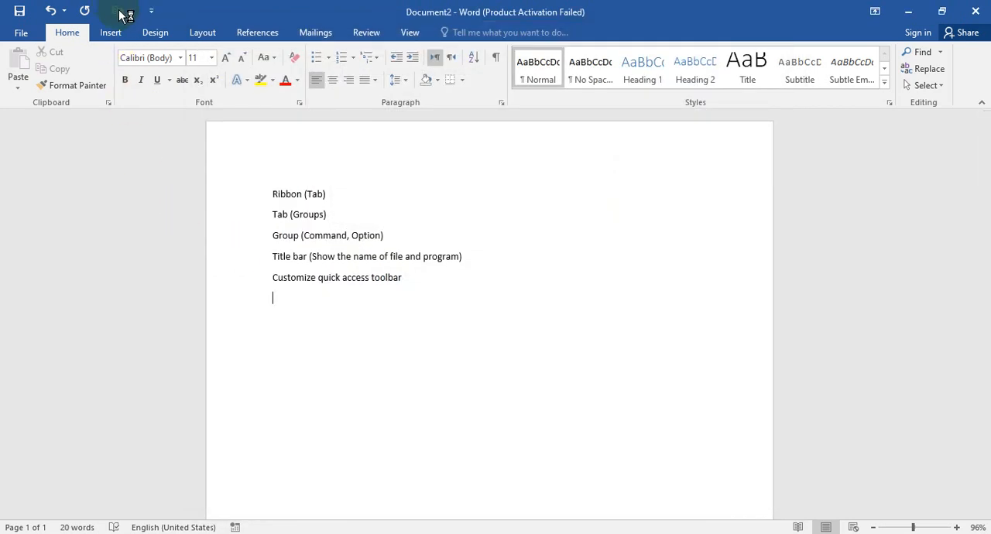
Step: Remove the Copy command from the Quick Access Toolbar
{"action": "left_click", "coordinate": [150, 11]}
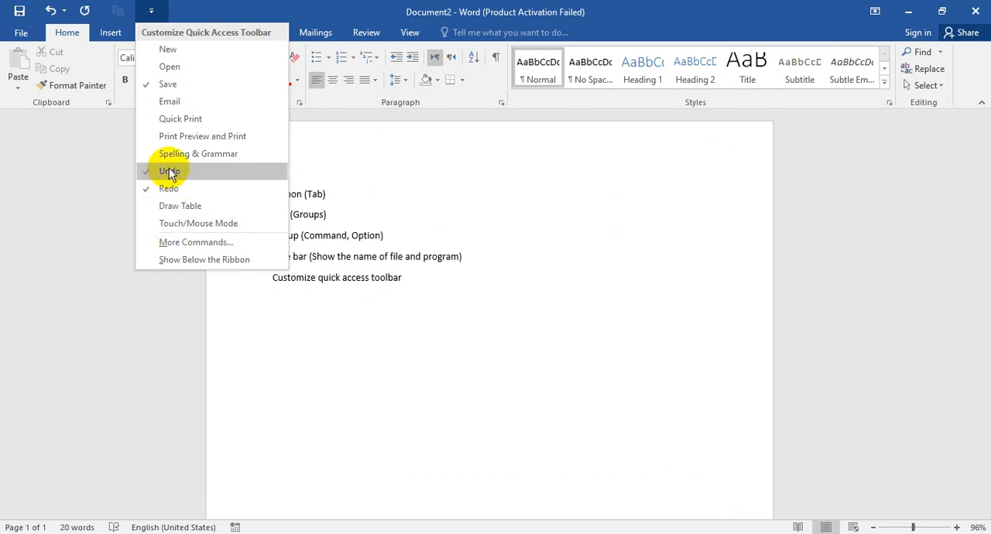
{"action": "left_click", "coordinate": [196, 244]}
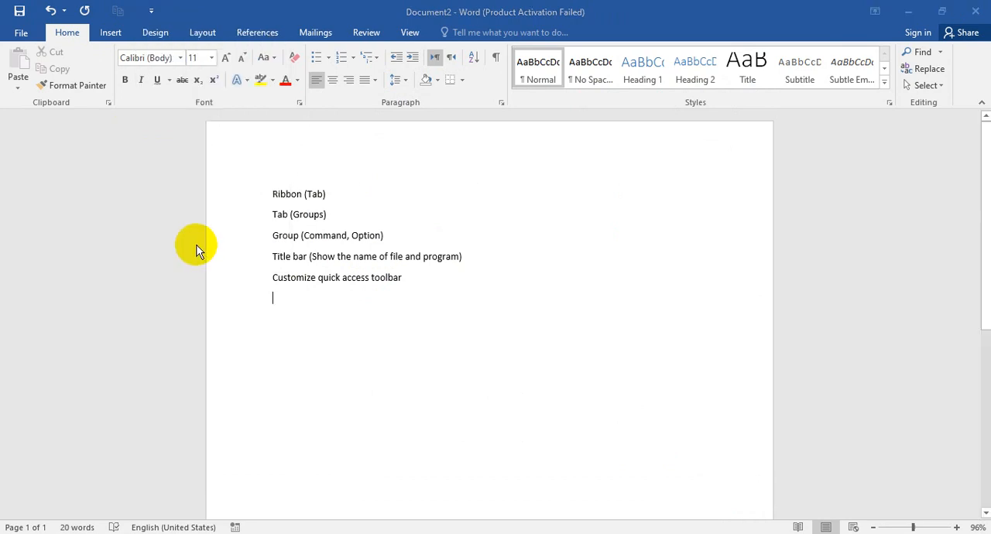
{"action": "left_click", "coordinate": [592, 170]}
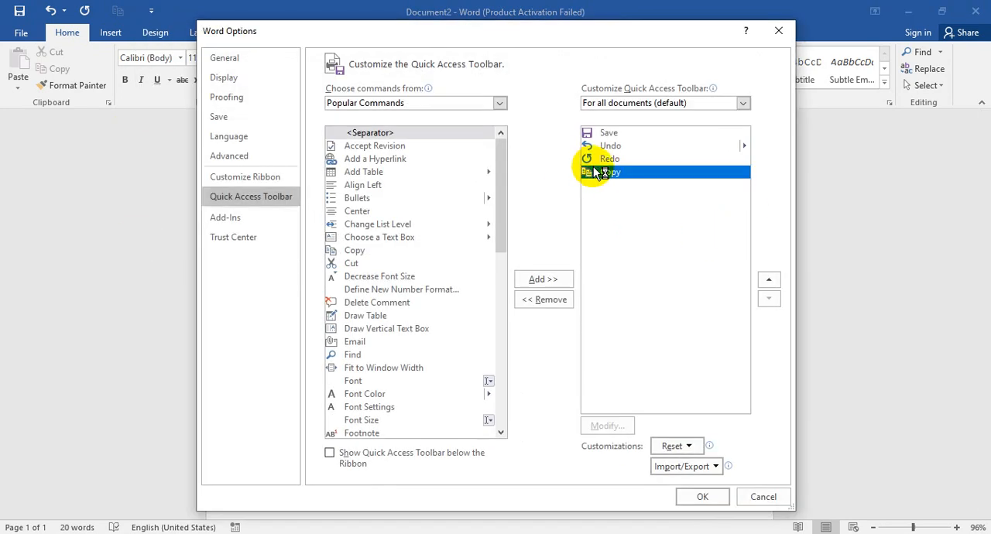
{"action": "left_click", "coordinate": [569, 303]}
{"action": "left_click", "coordinate": [702, 496]}
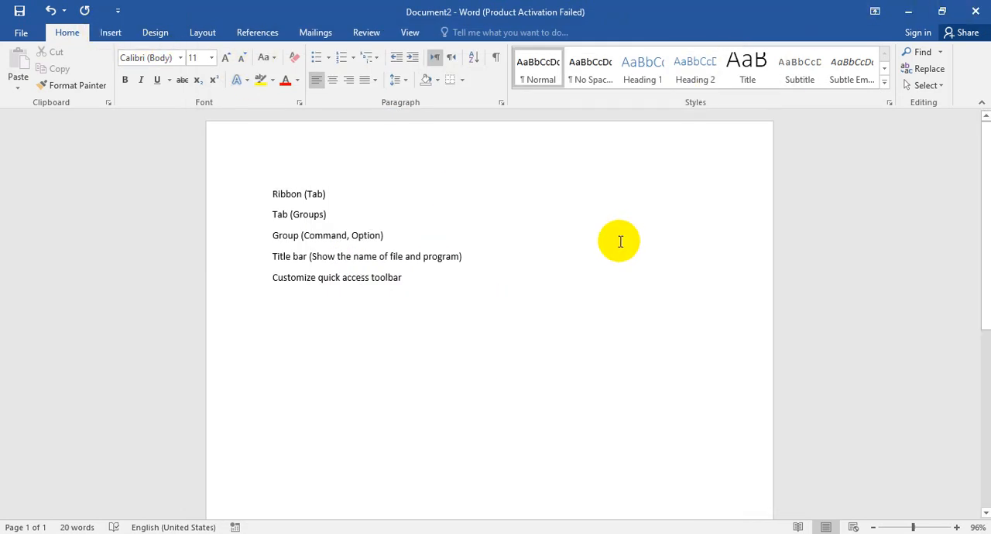
Step: Add the line "Caption buttons/ control buttons" at the end of the document
{"action": "type", "text": "Caption buttons/ control buttons"}
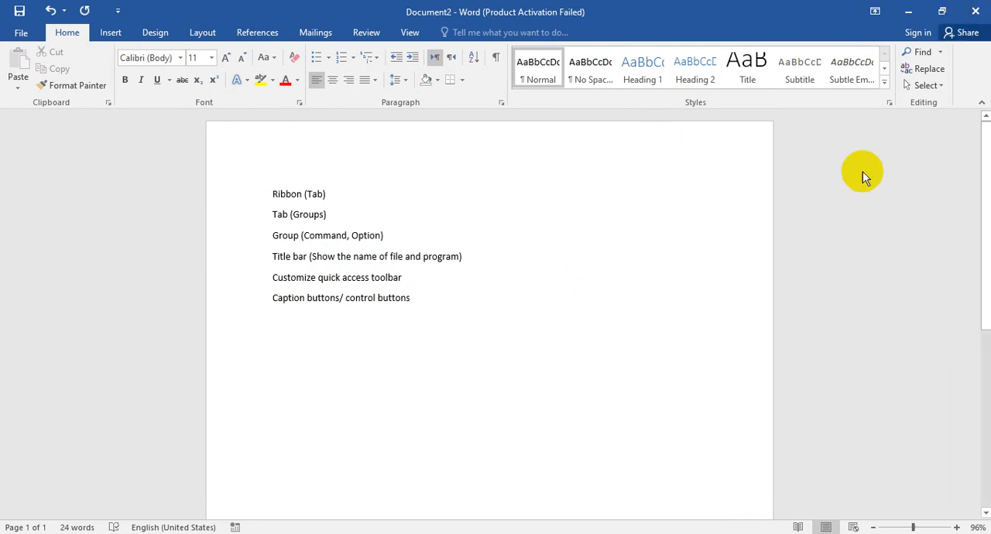
Step: Restore the Word window to a smaller size, maximize it again, then minimize it and bring it back
{"action": "left_click", "coordinate": [940, 11]}
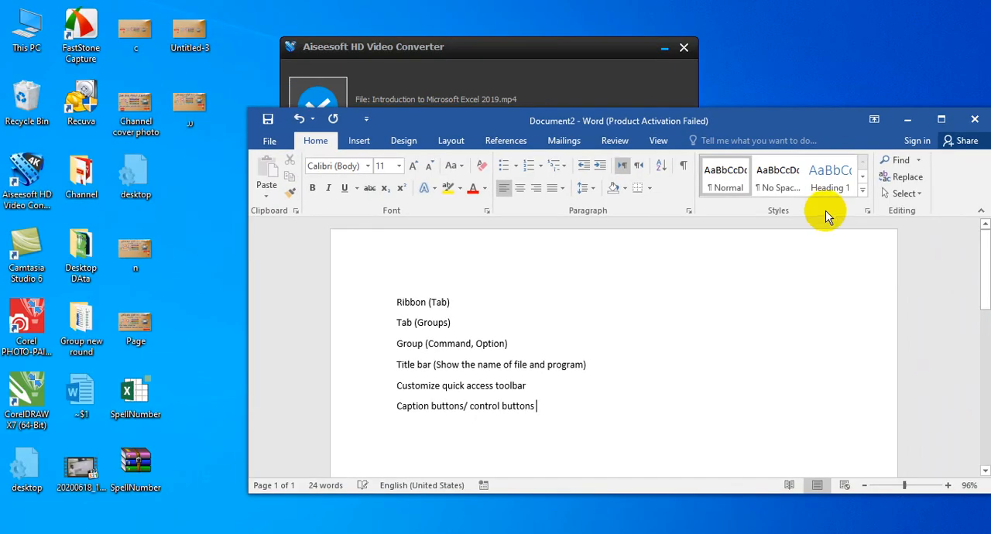
{"action": "left_click", "coordinate": [938, 119]}
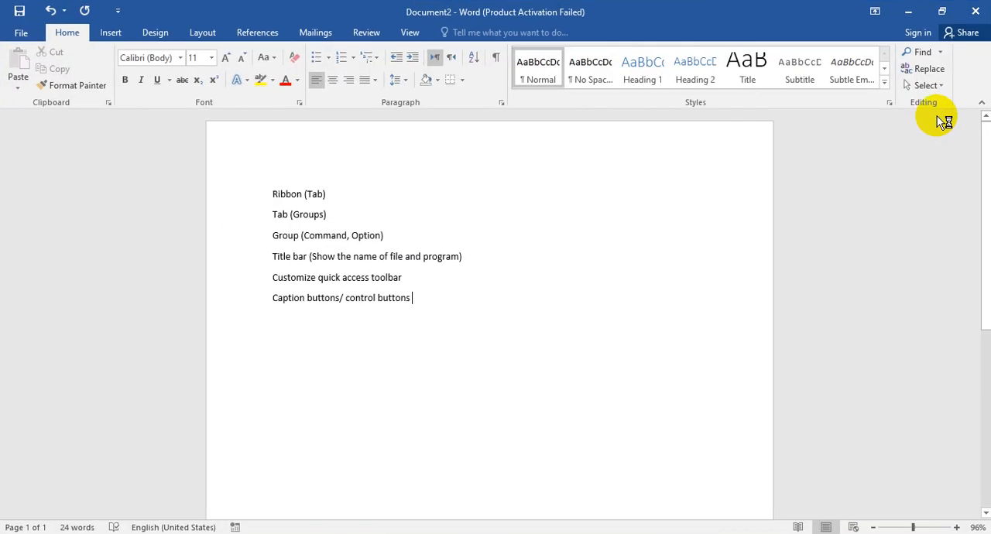
{"action": "left_click", "coordinate": [909, 11]}
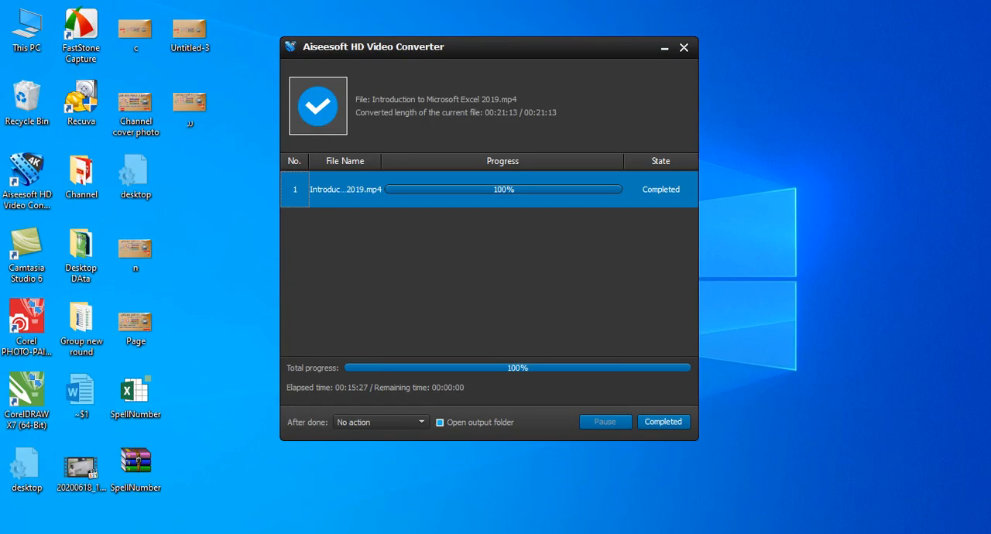
{"action": "left_click", "coordinate": [412, 533]}
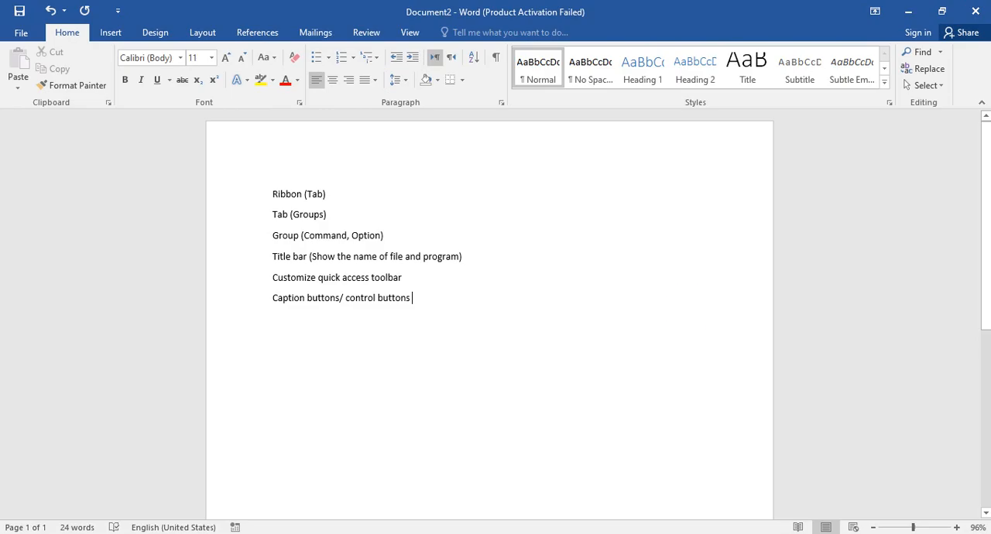
Step: Auto-hide the ribbon, and temporarily reveal it and hide it again from the document area
{"action": "left_click", "coordinate": [875, 14]}
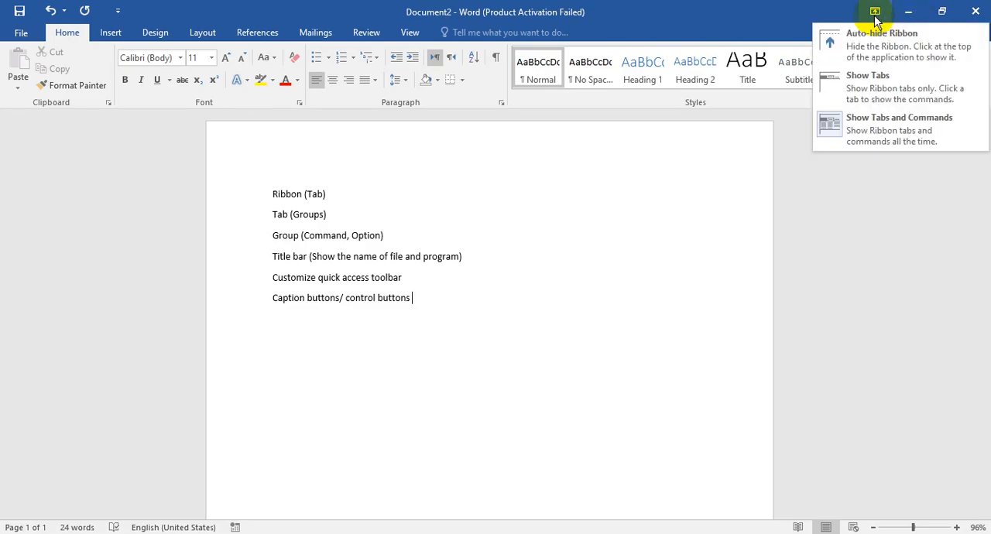
{"action": "left_click", "coordinate": [540, 363]}
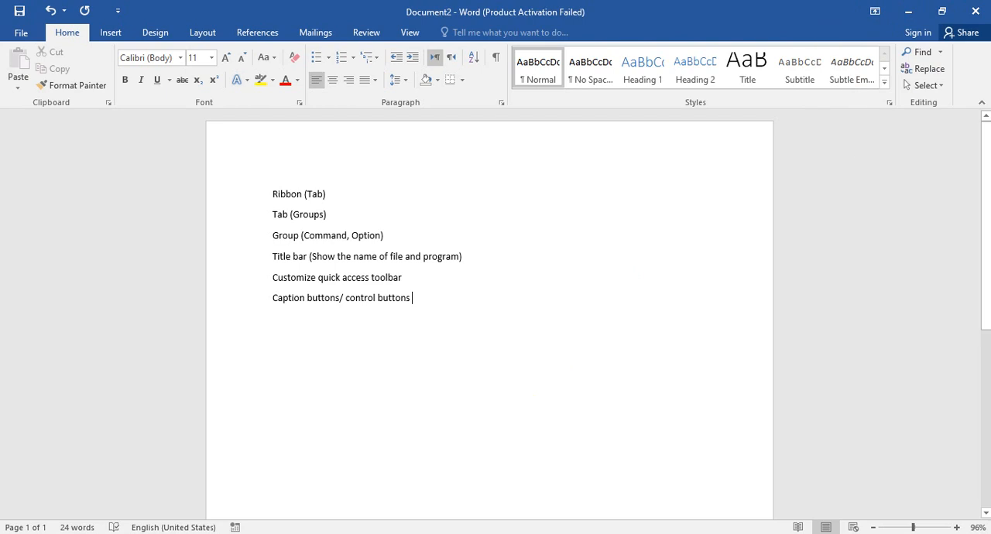
{"action": "left_click", "coordinate": [872, 15]}
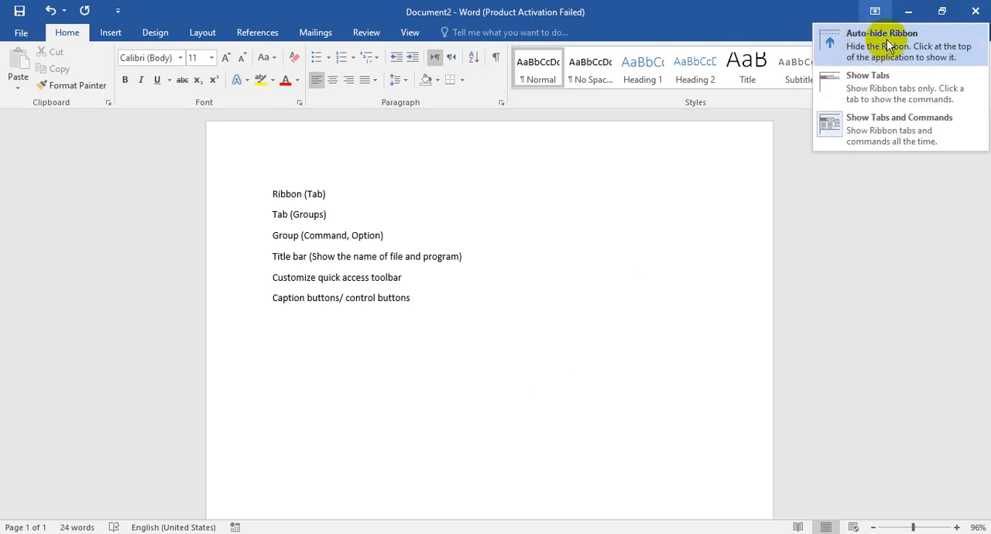
{"action": "left_click", "coordinate": [895, 46]}
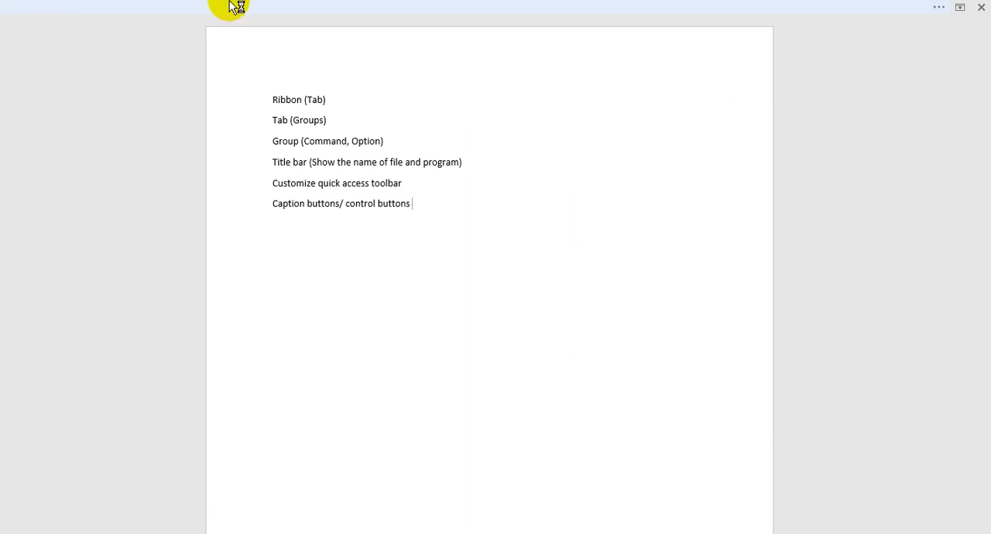
{"action": "left_click", "coordinate": [364, 7]}
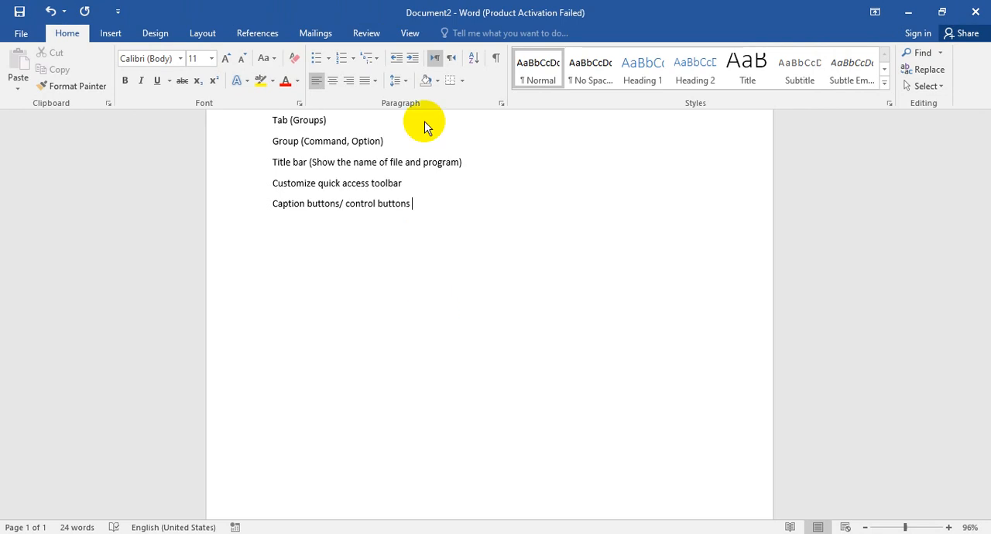
{"action": "left_click", "coordinate": [511, 257]}
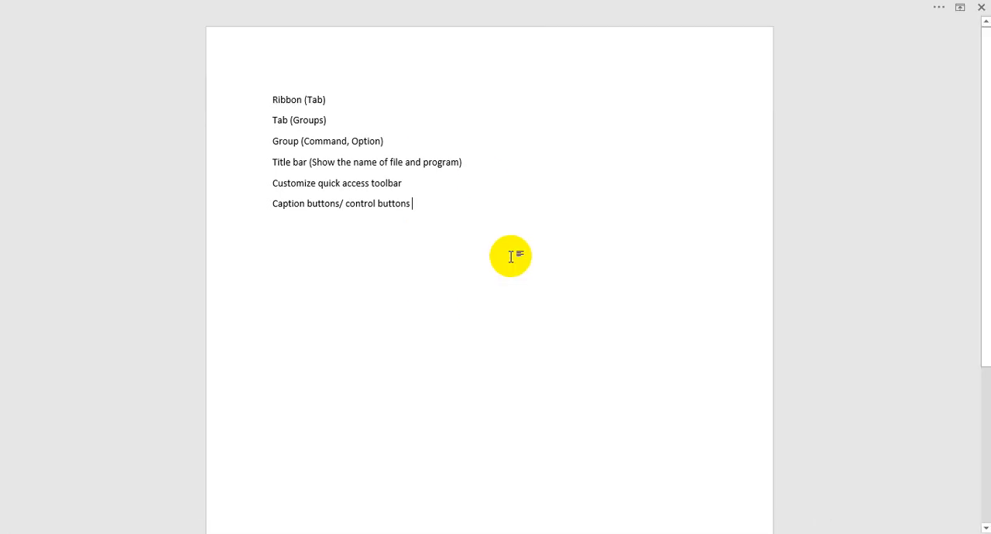
{"action": "left_click", "coordinate": [537, 7]}
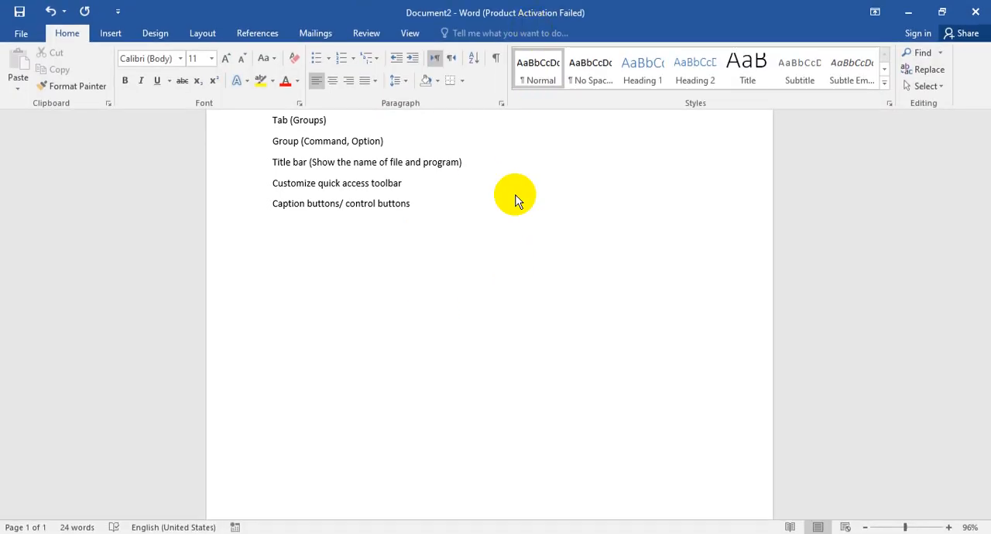
{"action": "left_click", "coordinate": [513, 199]}
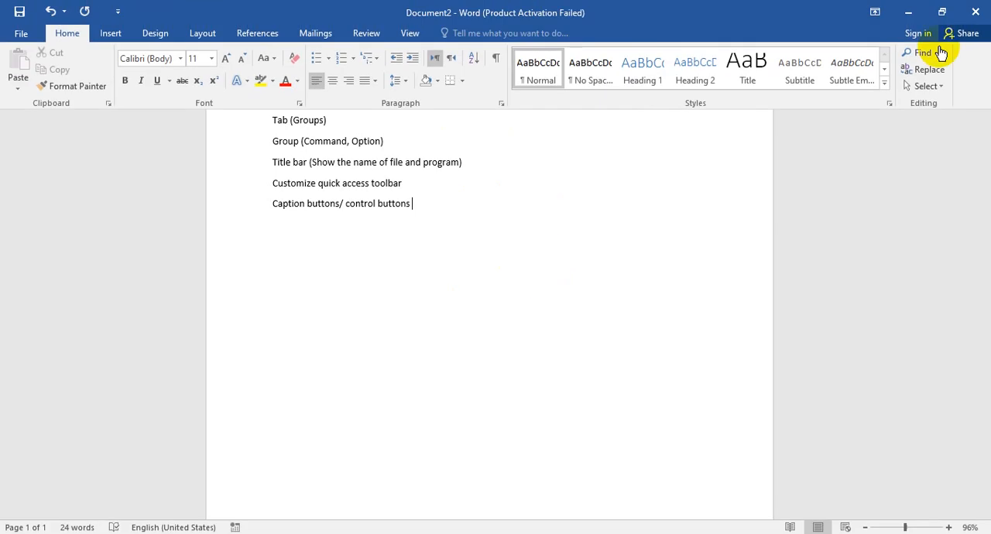
Step: Set the ribbon to show tabs only, and temporarily open the commands of the Design, Insert, Home, Layout and References tabs
{"action": "left_click", "coordinate": [874, 12]}
{"action": "left_click", "coordinate": [845, 75]}
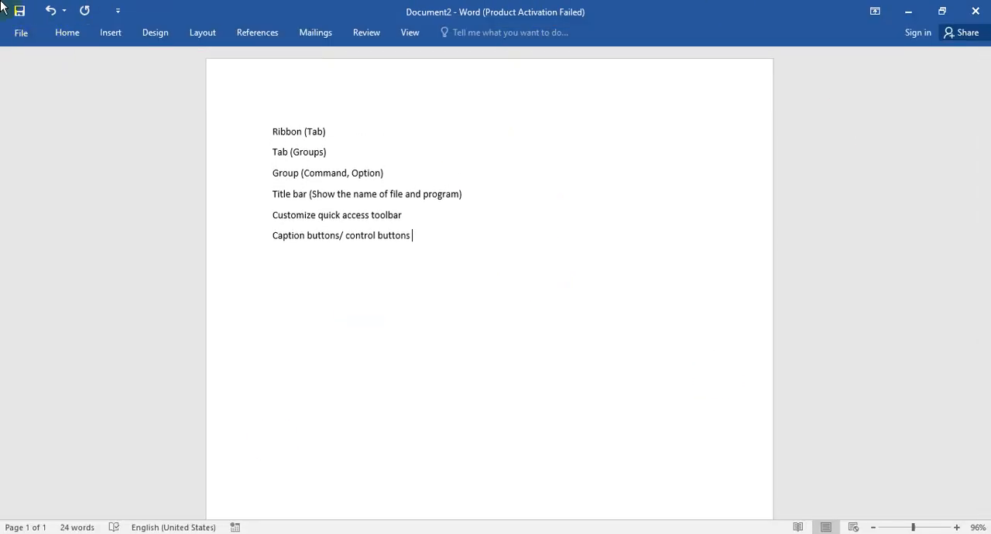
{"action": "left_click", "coordinate": [151, 32]}
{"action": "left_click", "coordinate": [108, 33]}
{"action": "left_click", "coordinate": [77, 35]}
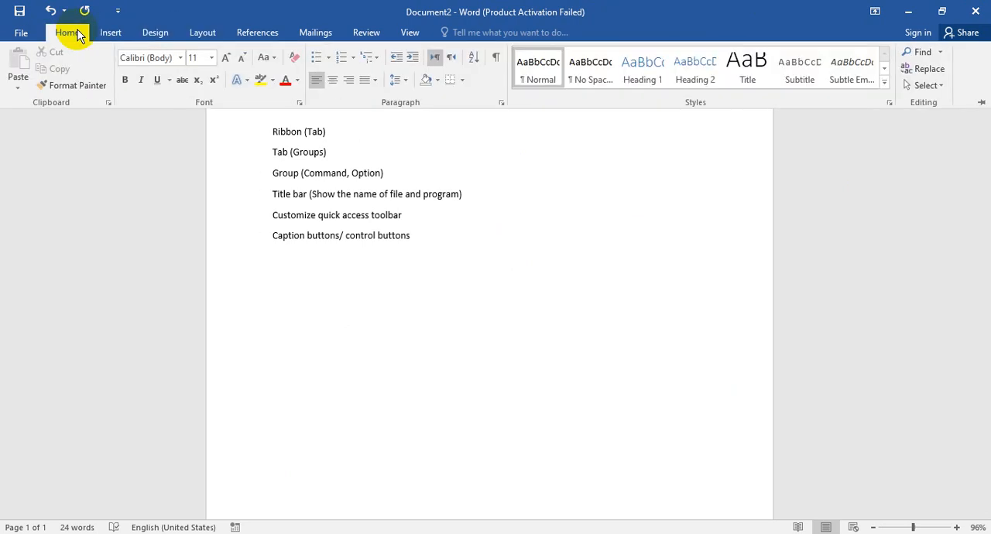
{"action": "left_click", "coordinate": [203, 32]}
{"action": "left_click", "coordinate": [267, 33]}
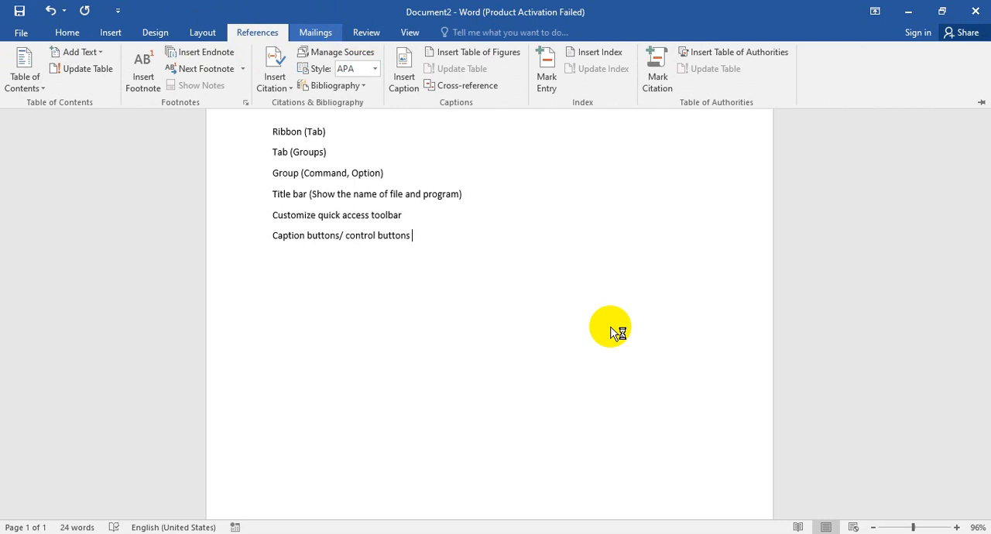
{"action": "left_click", "coordinate": [610, 329]}
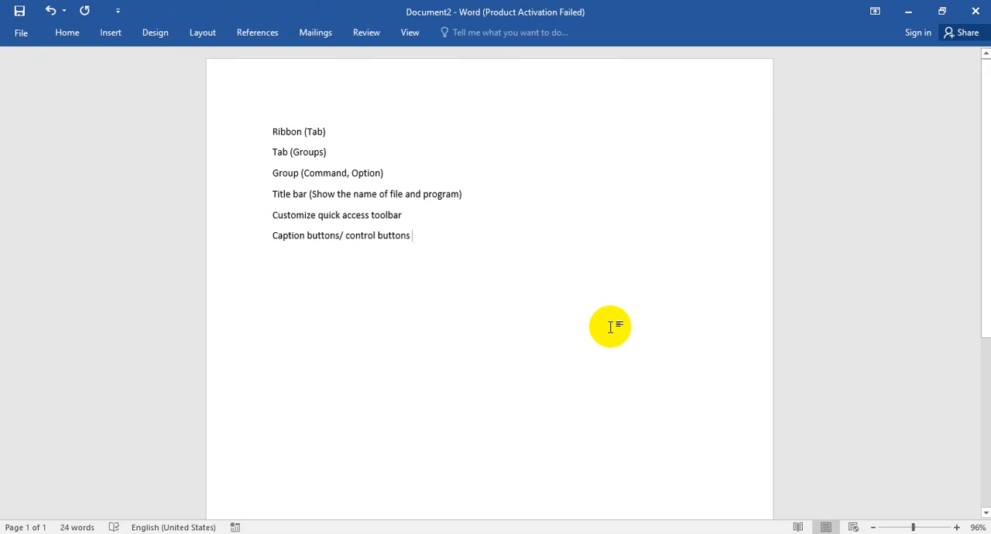
Step: Set the ribbon to show tabs and commands all the time, and scroll the page up and down
{"action": "left_click", "coordinate": [875, 11]}
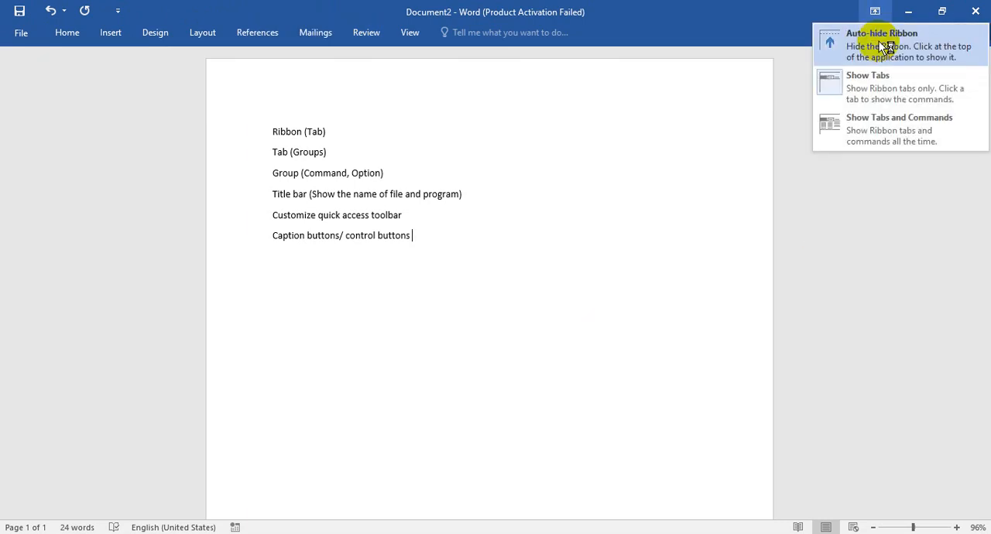
{"action": "left_click", "coordinate": [878, 139]}
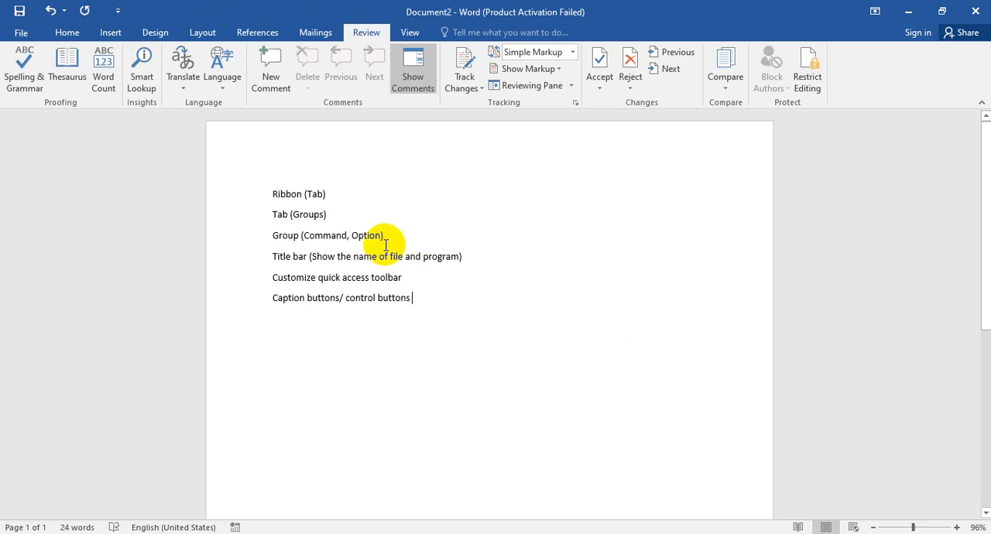
{"action": "left_click_drag", "start_coordinate": [979, 206], "coordinate": [984, 179]}
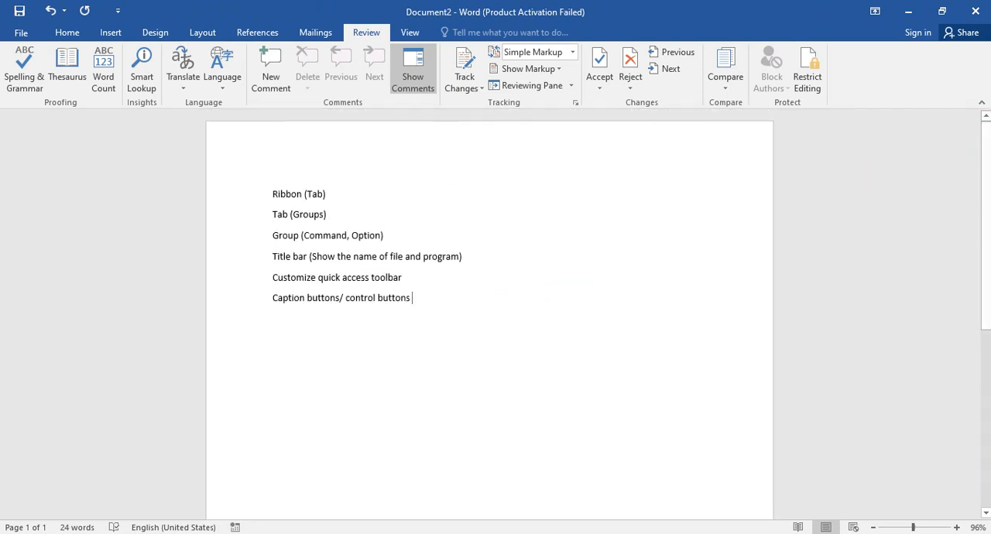
{"action": "left_click", "coordinate": [732, 239]}
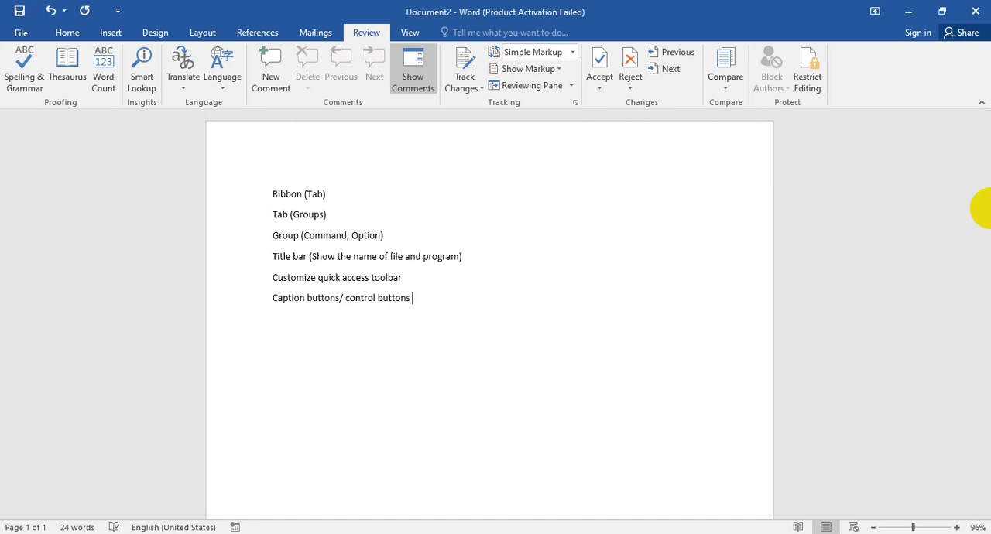
{"action": "left_click_drag", "start_coordinate": [985, 232], "coordinate": [976, 126]}
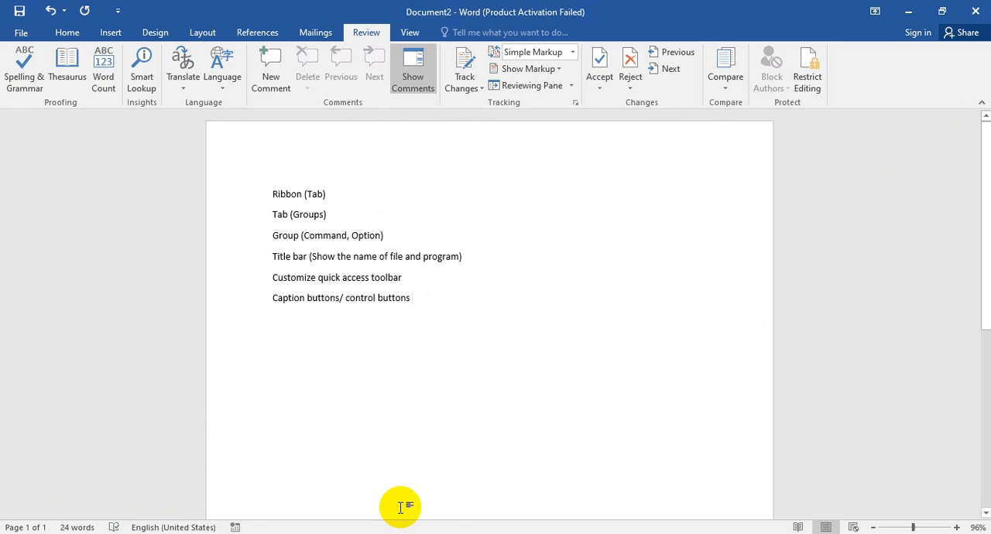
Step: Add the lines "Status bar" and "Zoom Slider" below the caption buttons line
{"action": "type", "text": "Status bar"}
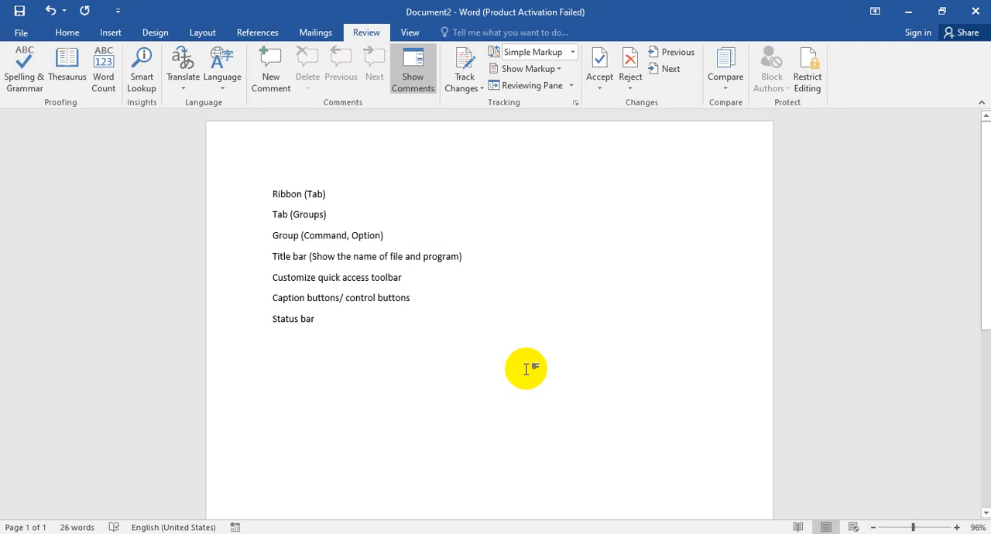
{"action": "key", "text": "Return"}
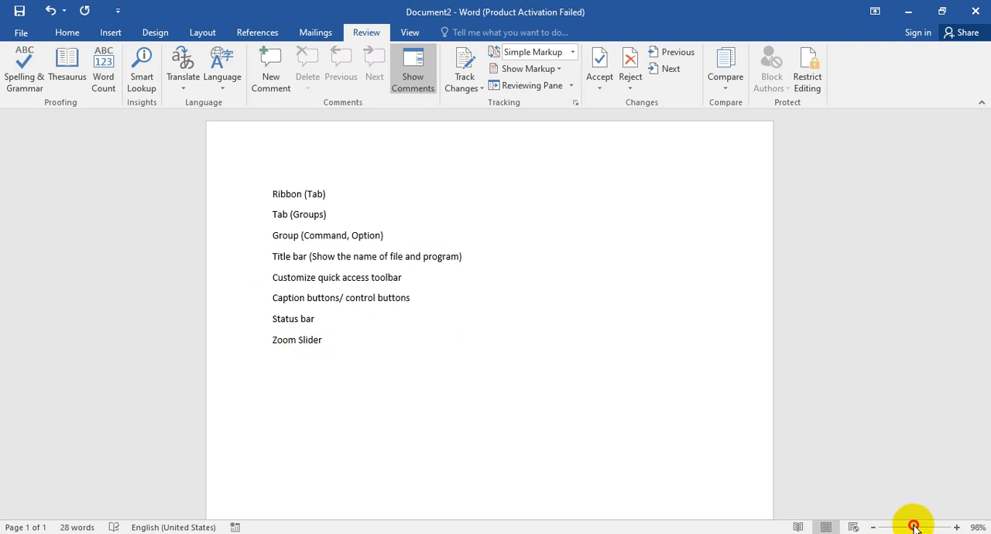
Step: Zoom the document out to 10% and in to 500%, resetting it to 100% after each change
{"action": "left_click_drag", "start_coordinate": [913, 527], "coordinate": [873, 527]}
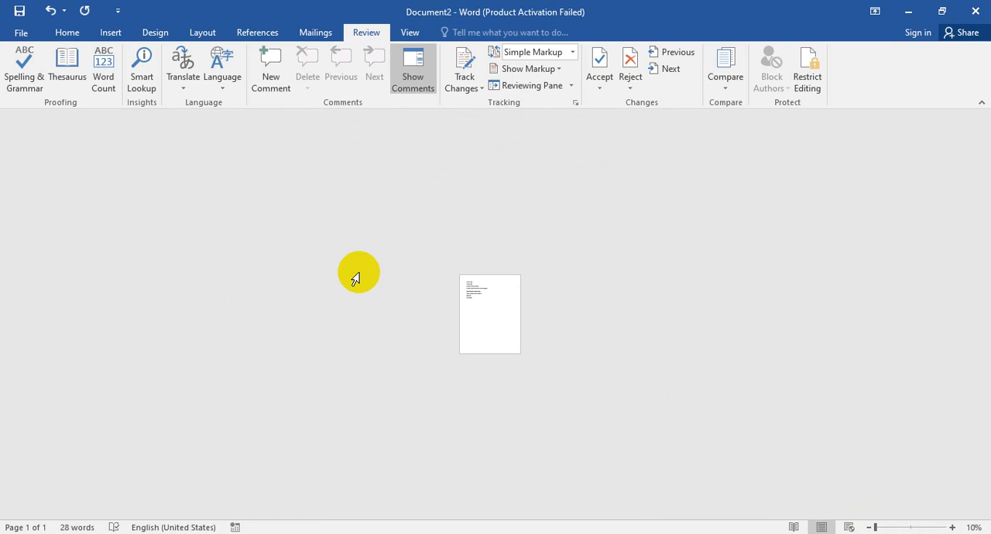
{"action": "left_click", "coordinate": [878, 529]}
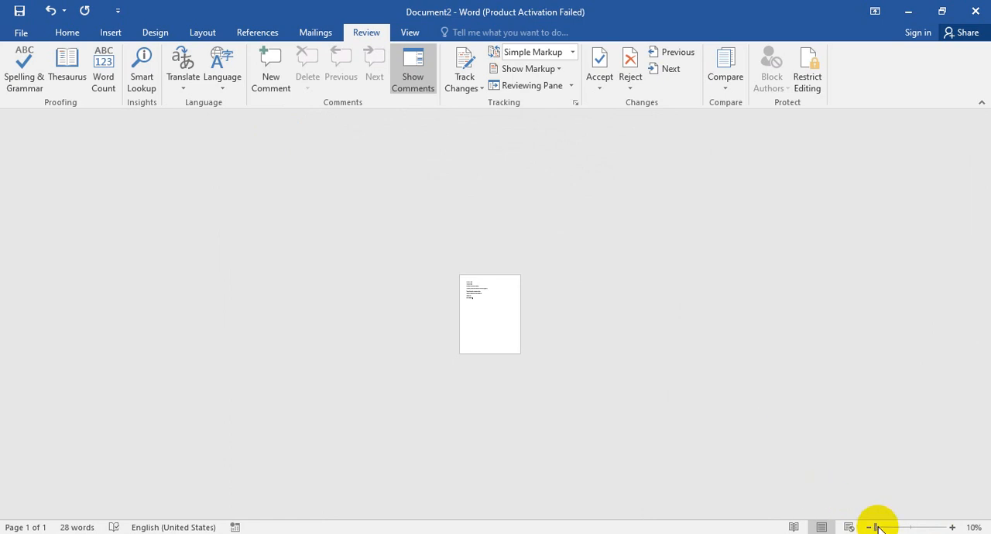
{"action": "left_click", "coordinate": [410, 32]}
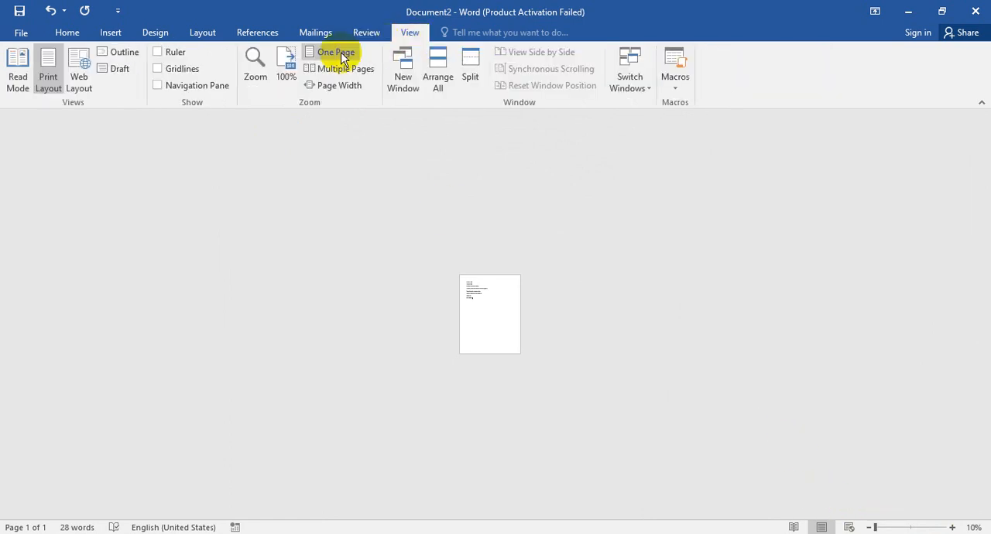
{"action": "left_click", "coordinate": [285, 66]}
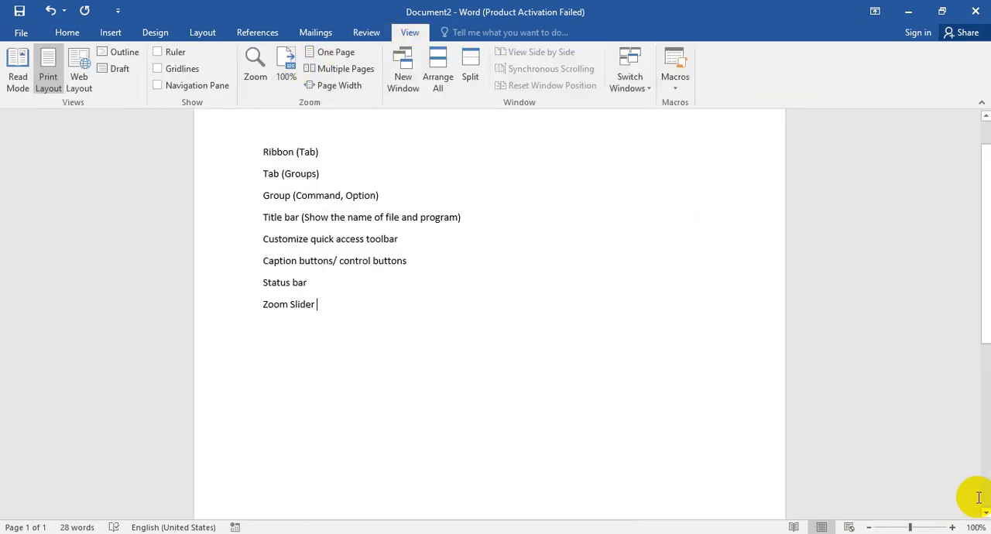
{"action": "left_click_drag", "start_coordinate": [907, 527], "coordinate": [953, 525]}
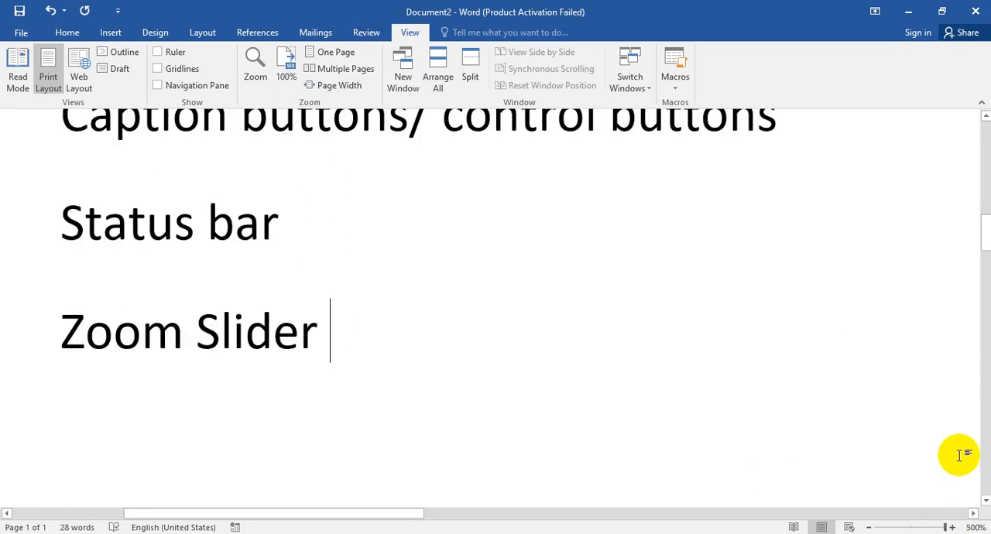
{"action": "left_click", "coordinate": [283, 68]}
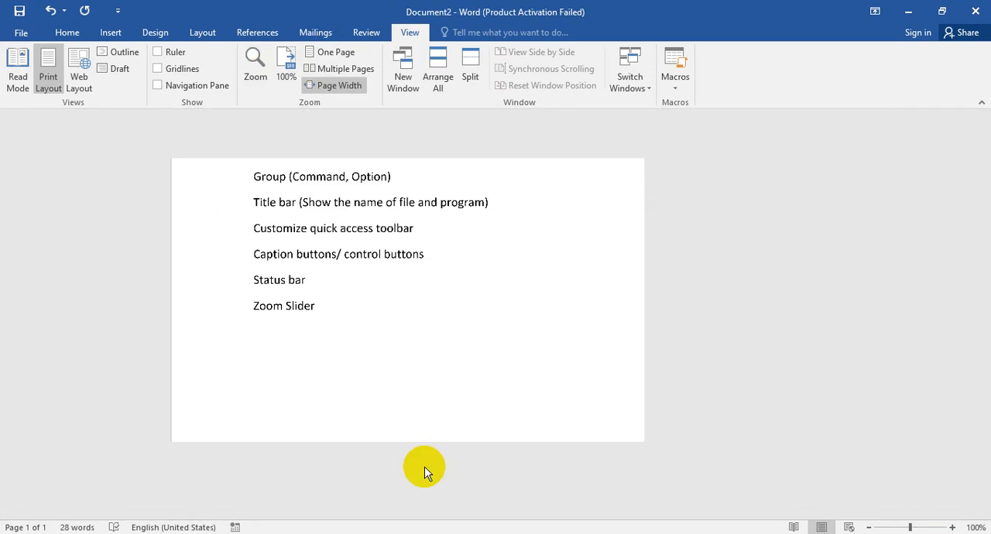
Step: Auto-hide the ribbon again, and restore it to show tabs and commands
{"action": "left_click", "coordinate": [876, 7]}
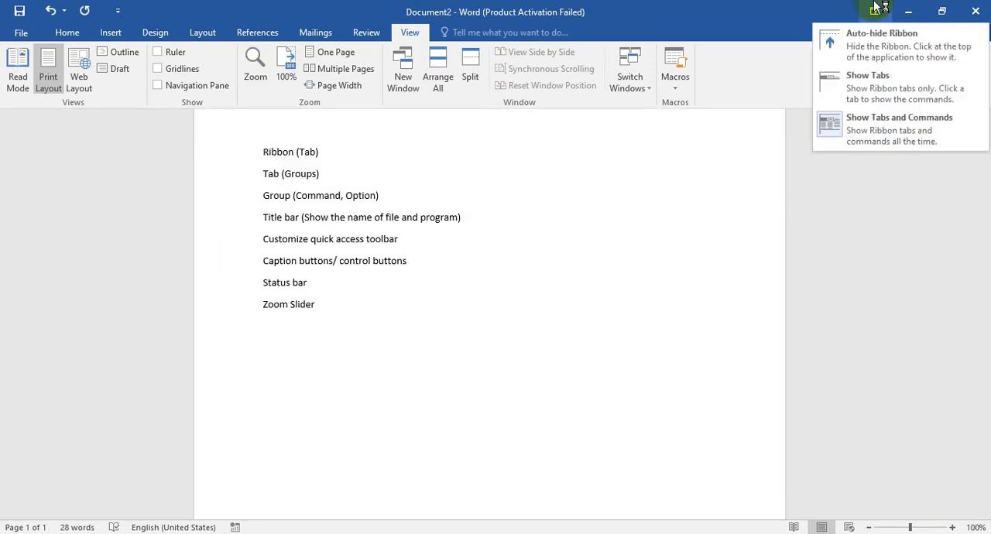
{"action": "left_click", "coordinate": [851, 38]}
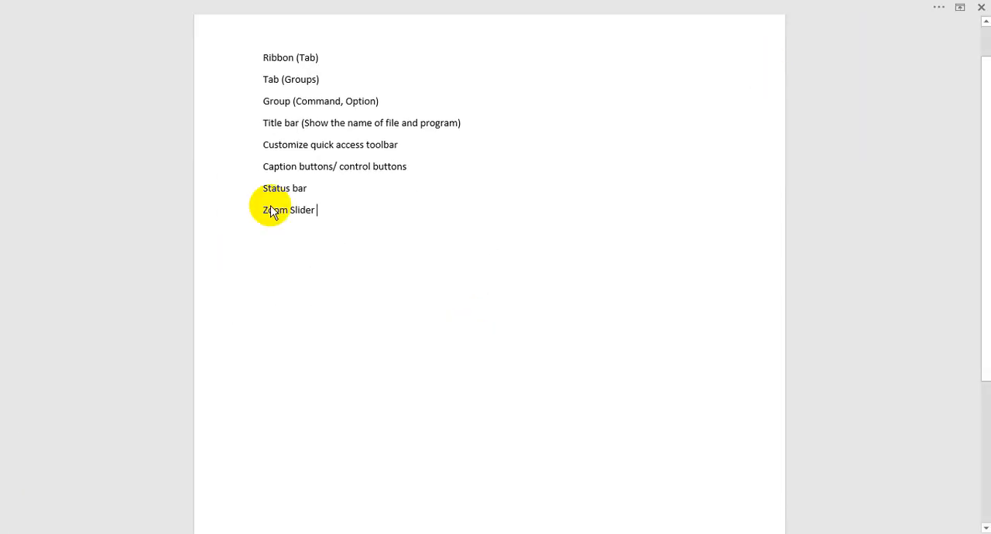
{"action": "left_click", "coordinate": [943, 7]}
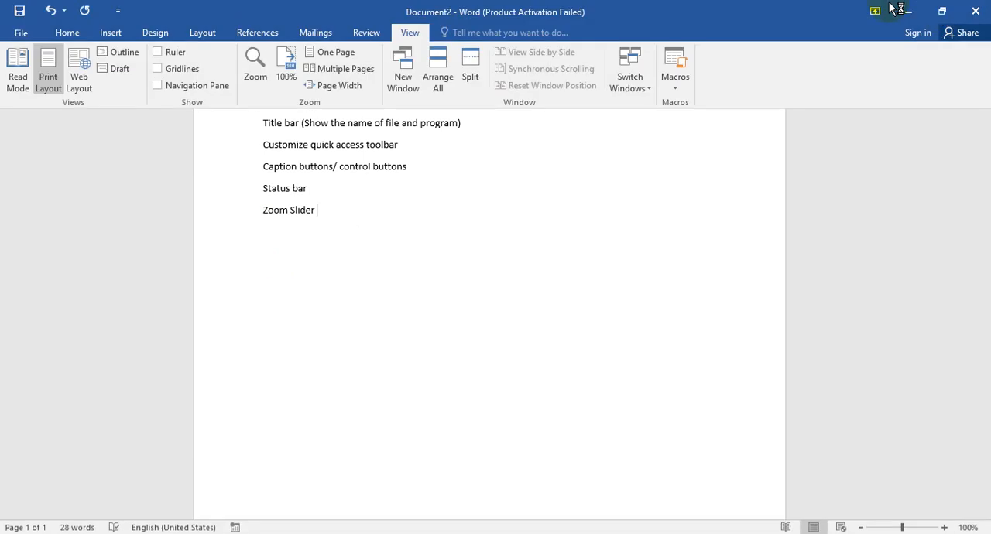
{"action": "left_click", "coordinate": [874, 11]}
{"action": "left_click", "coordinate": [875, 128]}
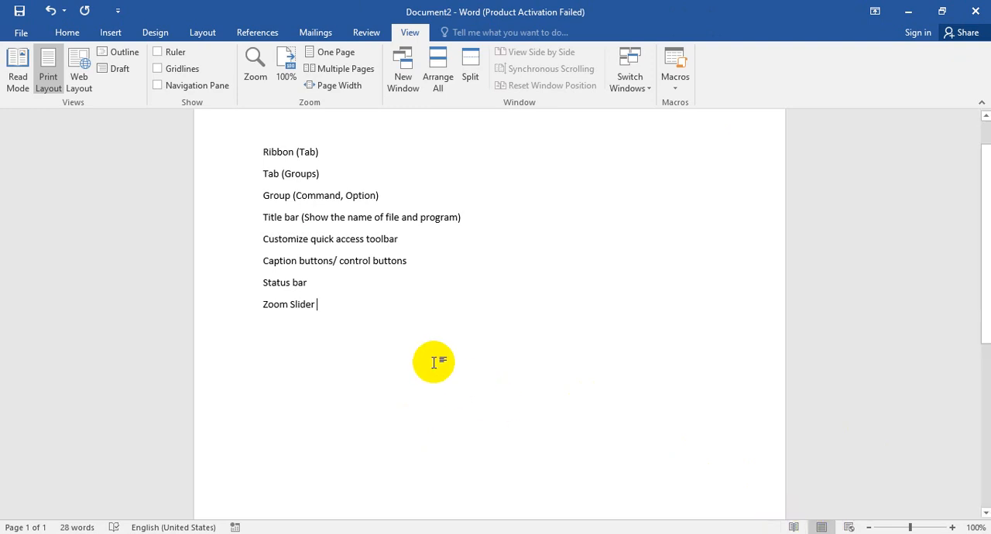
Step: Add the line "Mode" below "Zoom Slider"
{"action": "key", "text": "Return"}
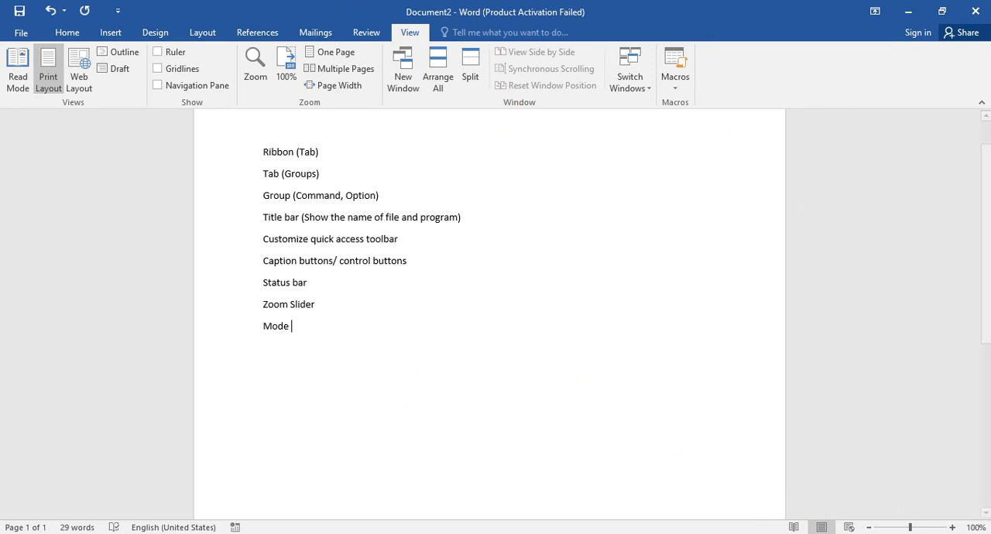
Step: Switch to Read Mode, try to select and delete text there, and return to Print Layout
{"action": "left_click", "coordinate": [794, 527]}
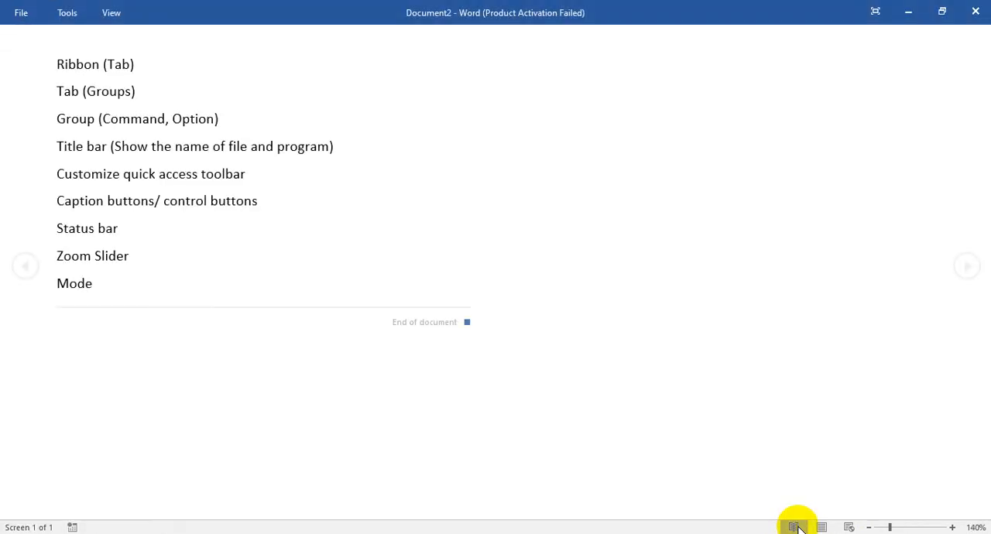
{"action": "left_click_drag", "start_coordinate": [142, 71], "coordinate": [63, 62]}
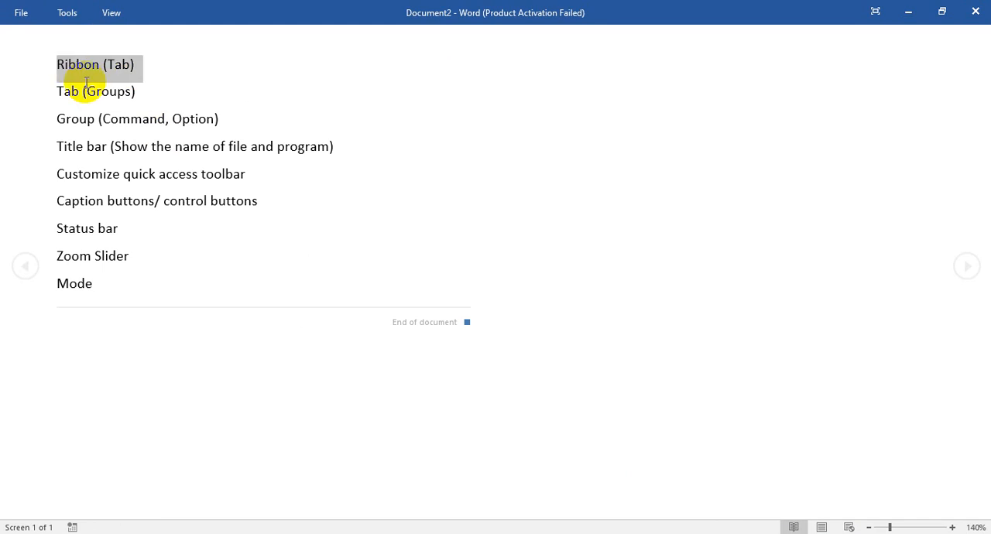
{"action": "left_click", "coordinate": [116, 109]}
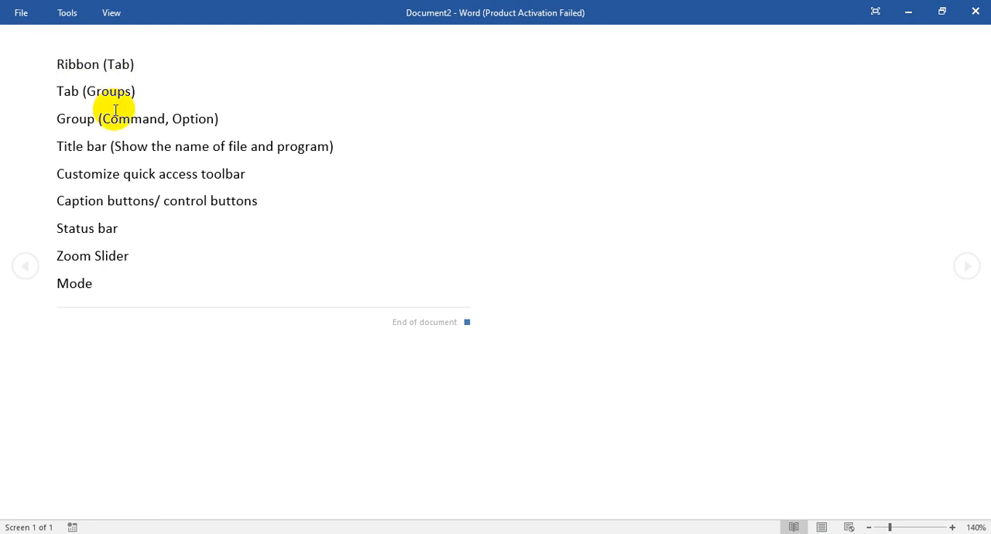
{"action": "key", "text": "Delete"}
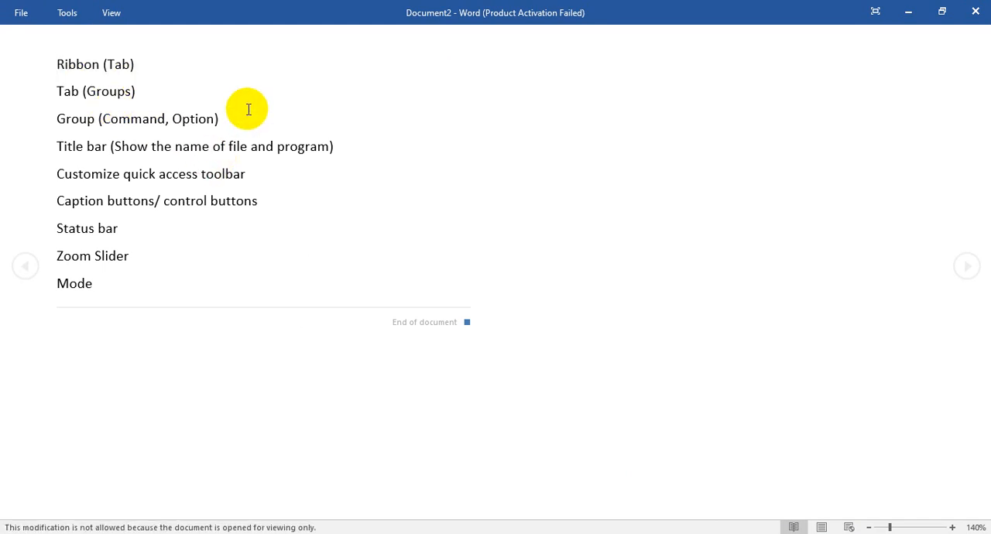
{"action": "left_click", "coordinate": [822, 527]}
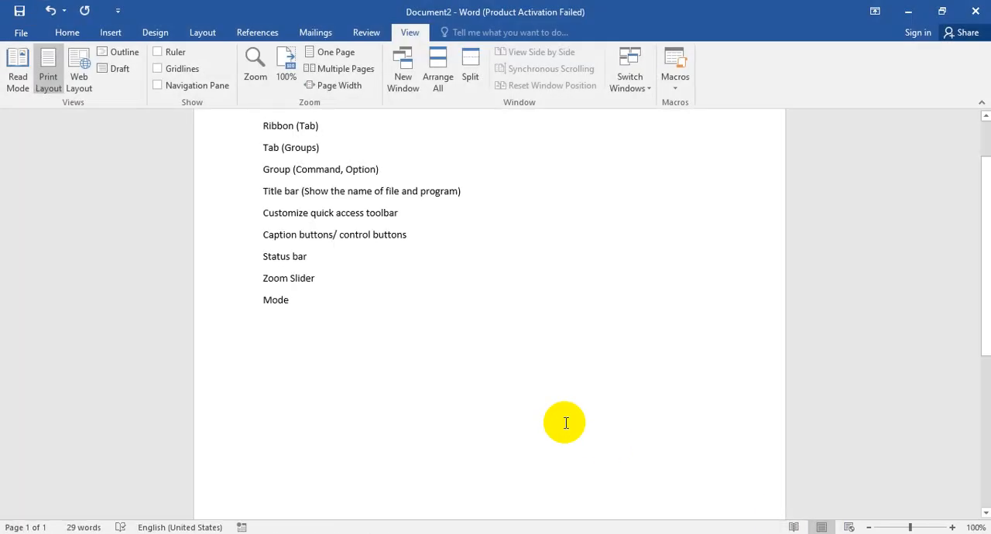
Step: View the document in Web Layout and return to Print Layout
{"action": "left_click", "coordinate": [452, 330]}
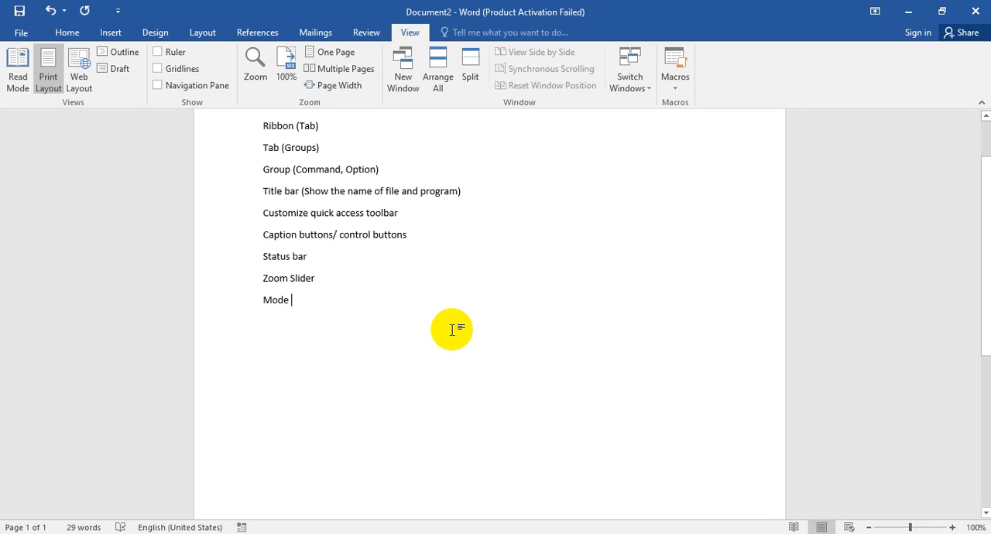
{"action": "left_click_drag", "start_coordinate": [980, 261], "coordinate": [981, 162]}
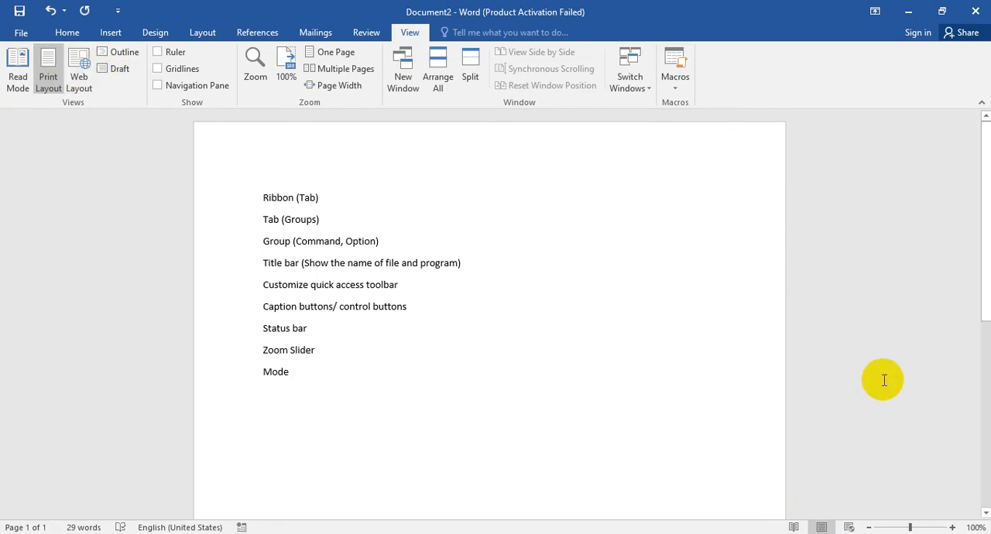
{"action": "left_click", "coordinate": [851, 527]}
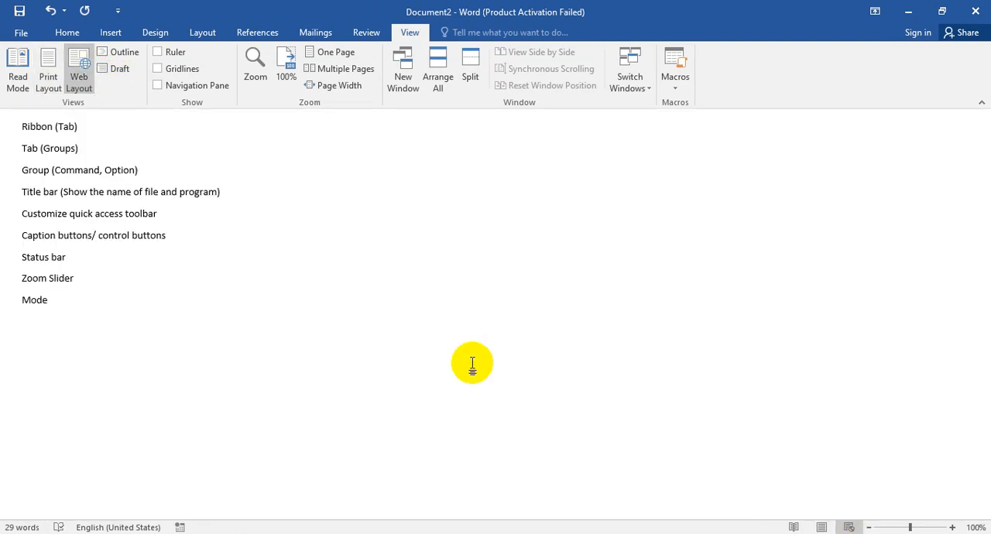
{"action": "left_click", "coordinate": [821, 527]}
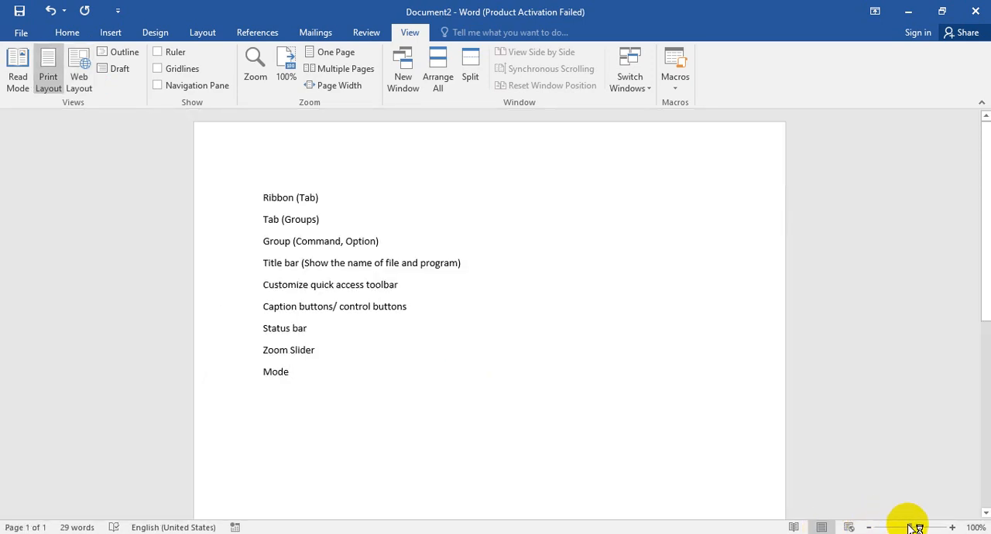
Step: Add the lines "Cursor Blink" and "Working Area" below "Mode"
{"action": "left_click", "coordinate": [412, 357]}
{"action": "left_click", "coordinate": [414, 378]}
{"action": "key", "text": "Return"}
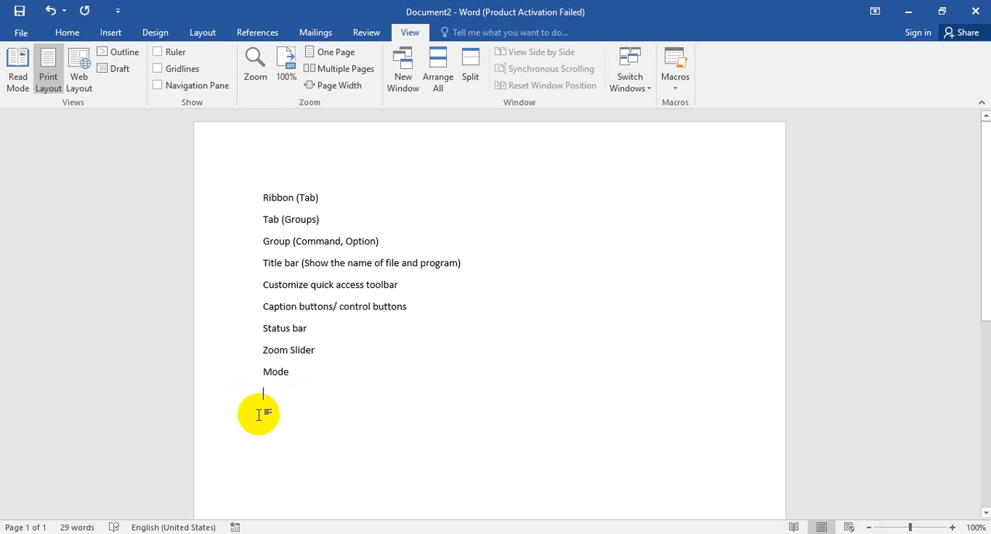
{"action": "type", "text": "C"}
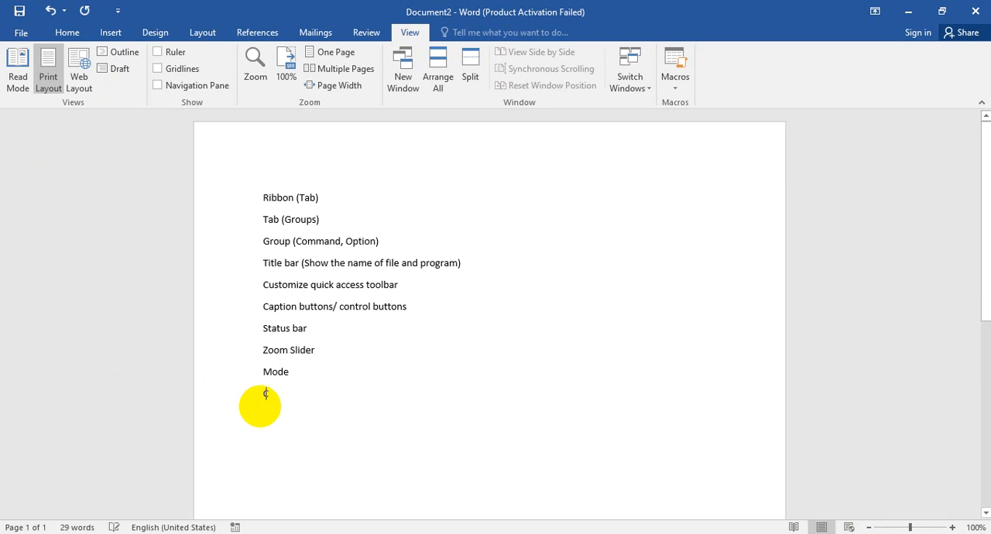
{"action": "type", "text": "ursor Blink"}
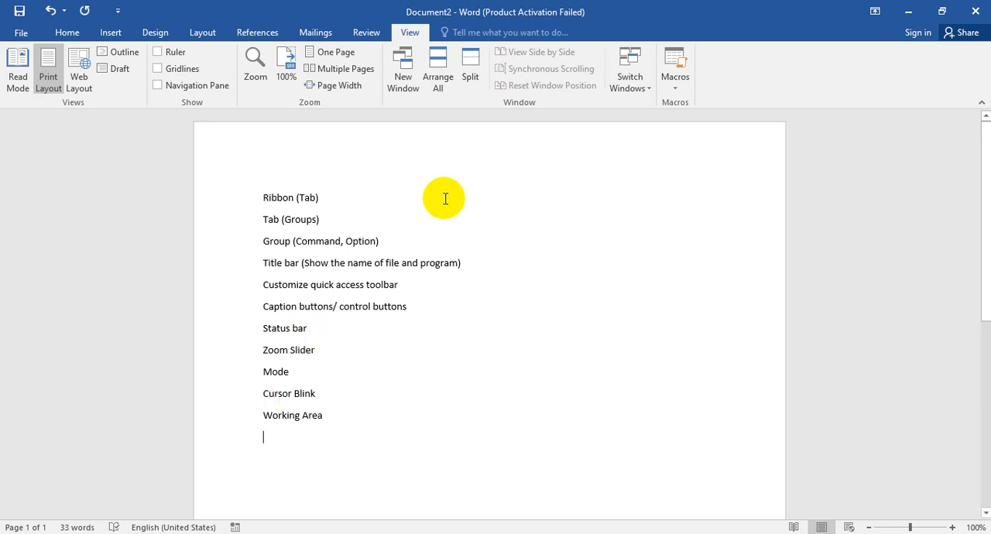
Step: Use Tell Me to run the Save command, and leave the Save As page without saving
{"action": "left_click", "coordinate": [517, 32]}
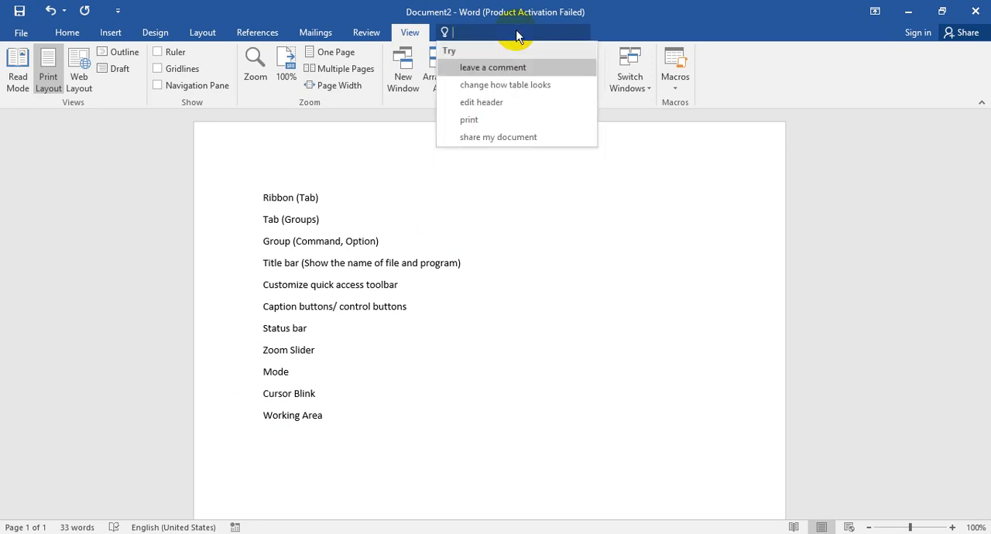
{"action": "left_click", "coordinate": [464, 62]}
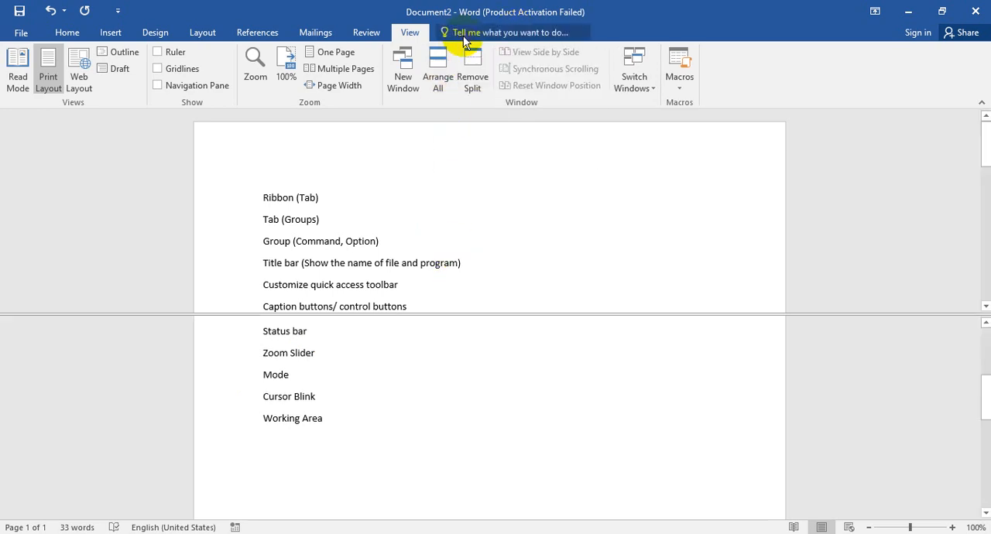
{"action": "left_click", "coordinate": [471, 77]}
{"action": "left_click", "coordinate": [473, 37]}
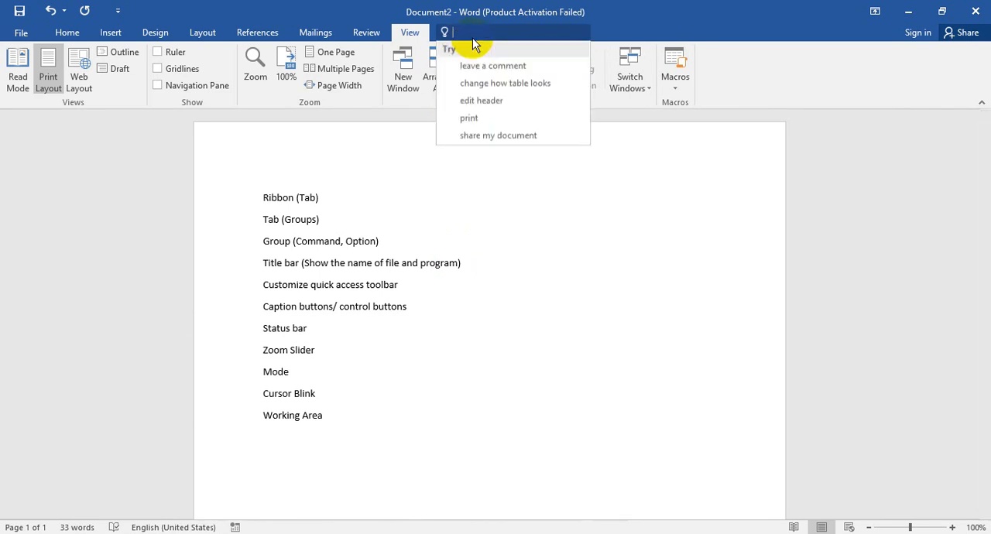
{"action": "type", "text": "sa"}
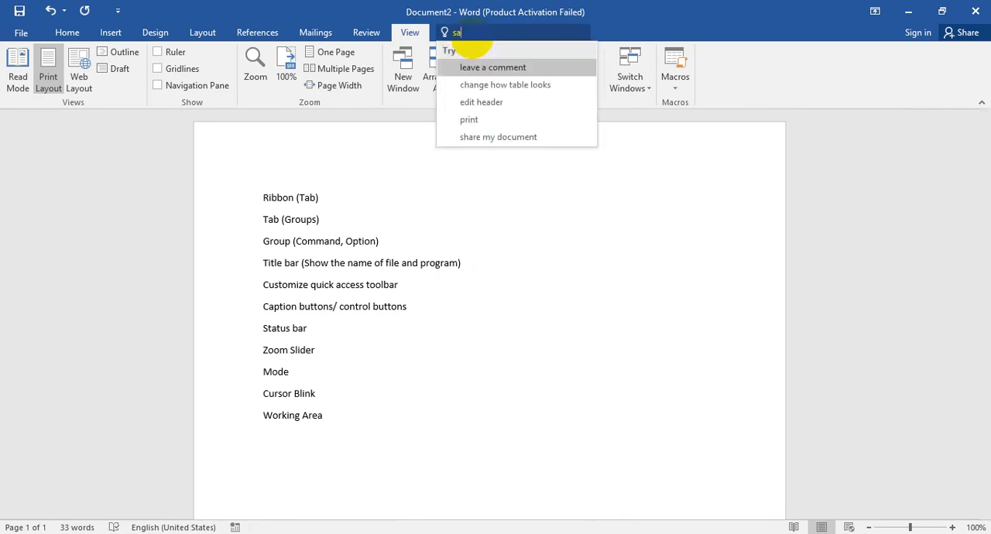
{"action": "key", "text": "Return"}
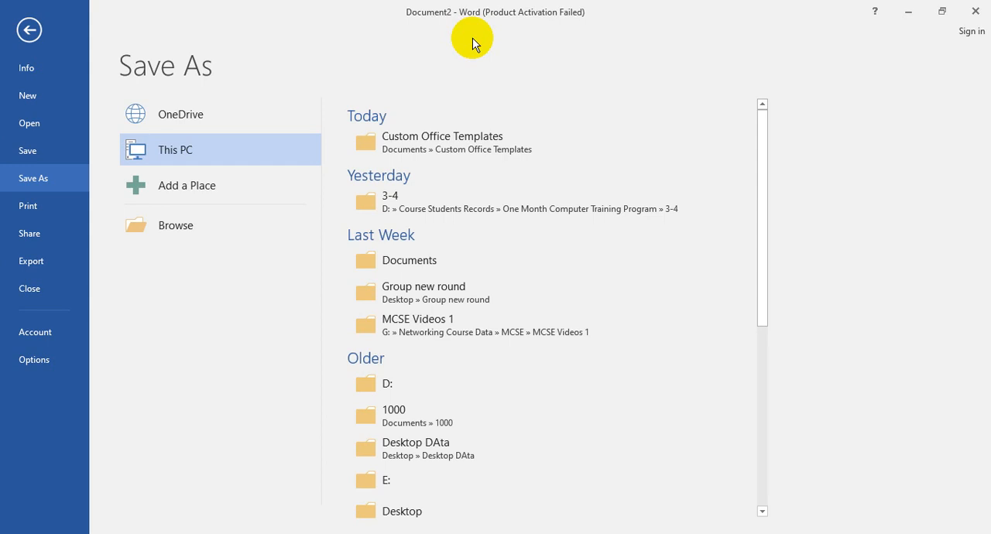
{"action": "key", "text": "Escape"}
Step: Make all the listed lines bold by finding the Bold command through Tell Me
{"action": "left_click_drag", "start_coordinate": [342, 431], "coordinate": [232, 195]}
{"action": "left_click", "coordinate": [487, 33]}
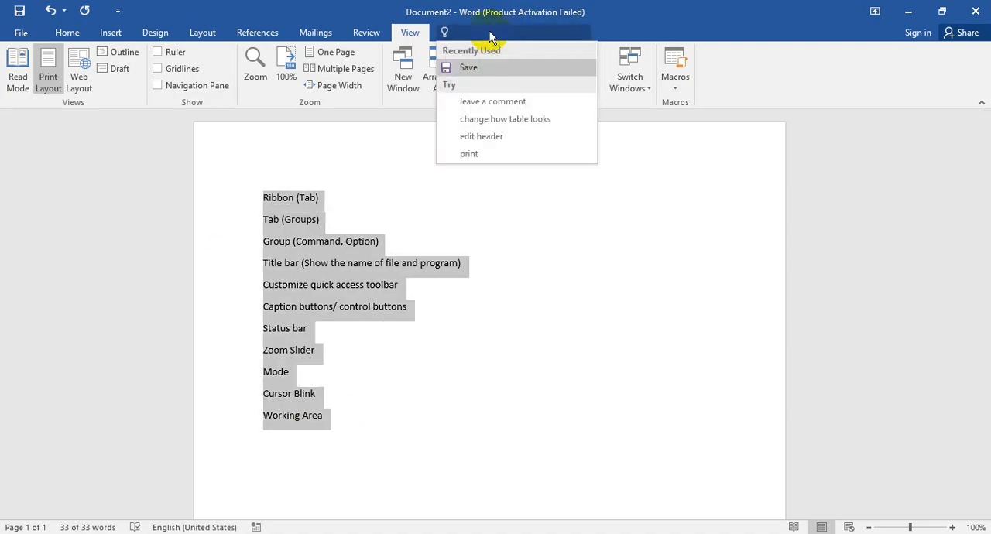
{"action": "type", "text": "Bold"}
{"action": "key", "text": "Return"}
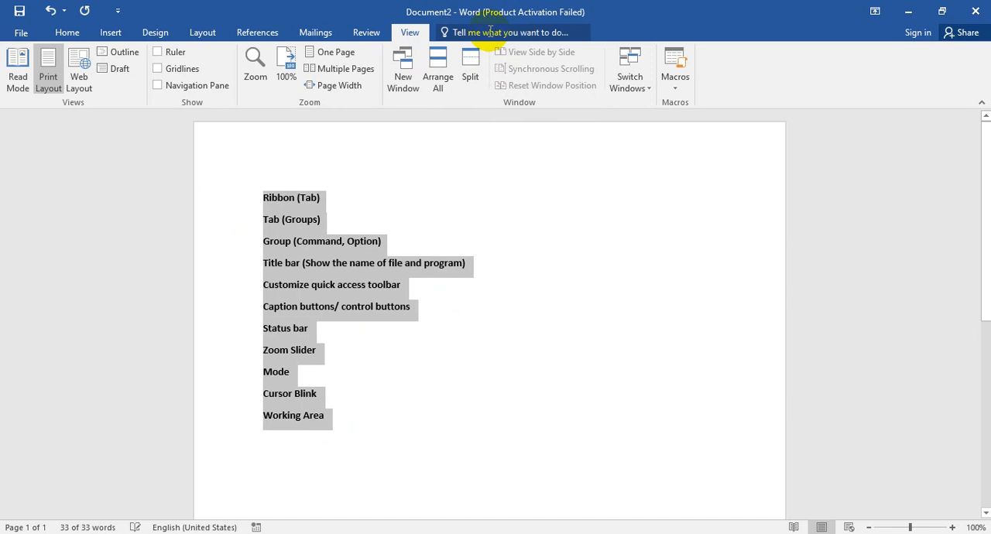
Step: Use Tell Me to open Print Preview and Print, and return to the document without printing
{"action": "left_click", "coordinate": [489, 31]}
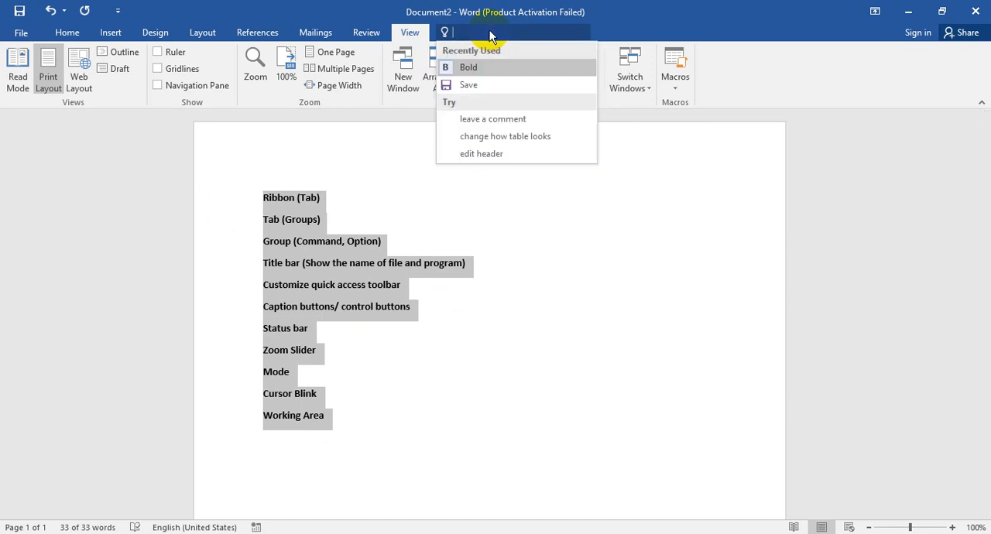
{"action": "type", "text": "Print"}
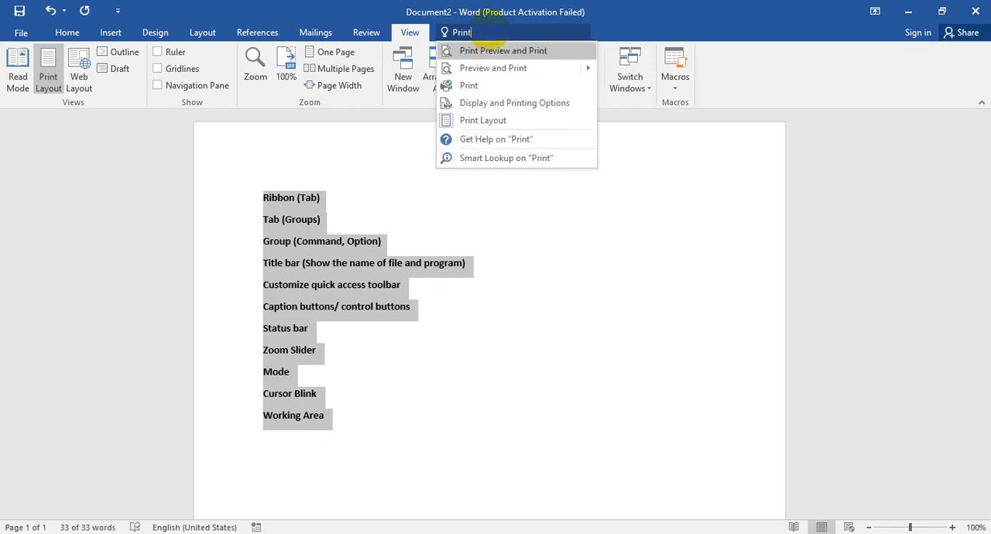
{"action": "key", "text": "Escape"}
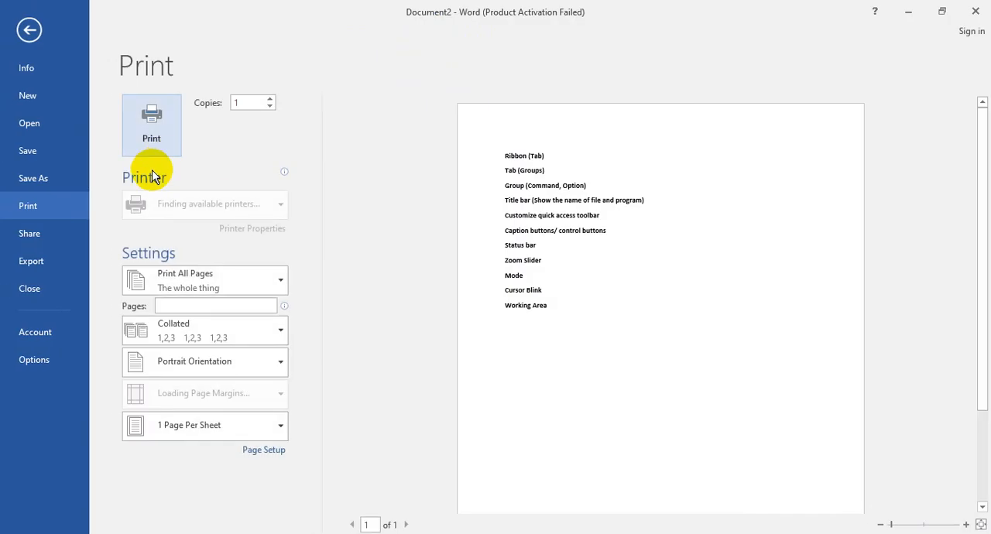
{"action": "key", "text": "Escape"}
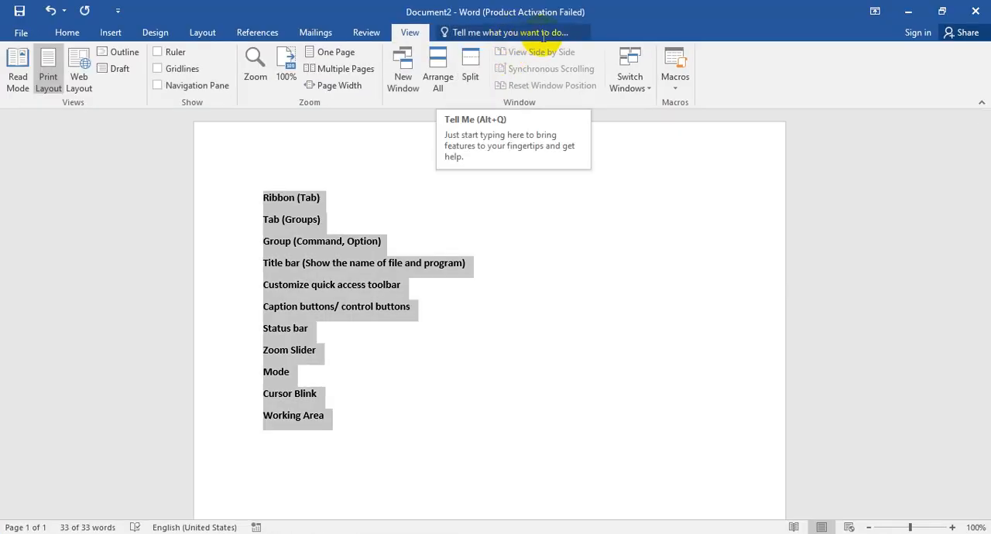
Step: Check the recently used commands in Tell Me, and view the document's Info page before returning to the text
{"action": "left_click", "coordinate": [541, 33]}
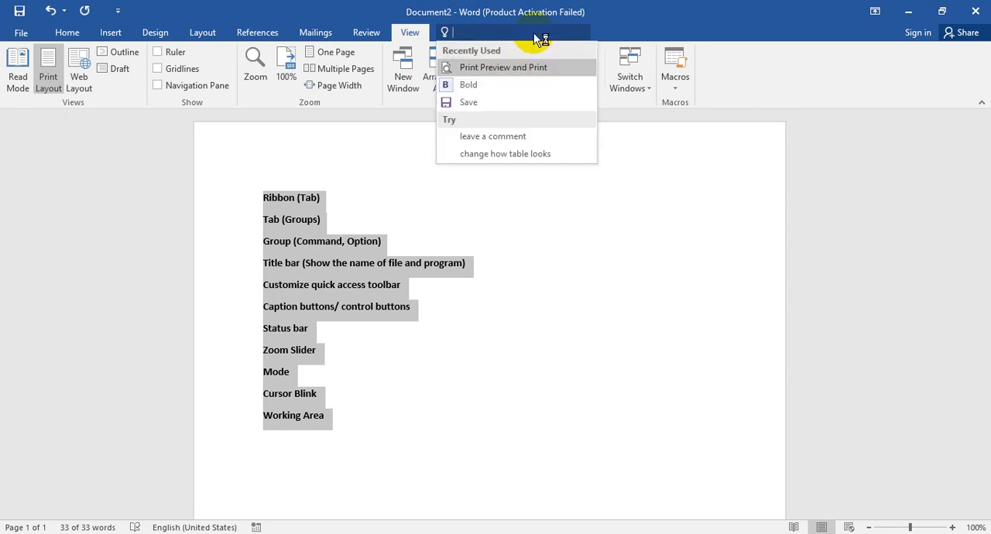
{"action": "key", "text": "Escape"}
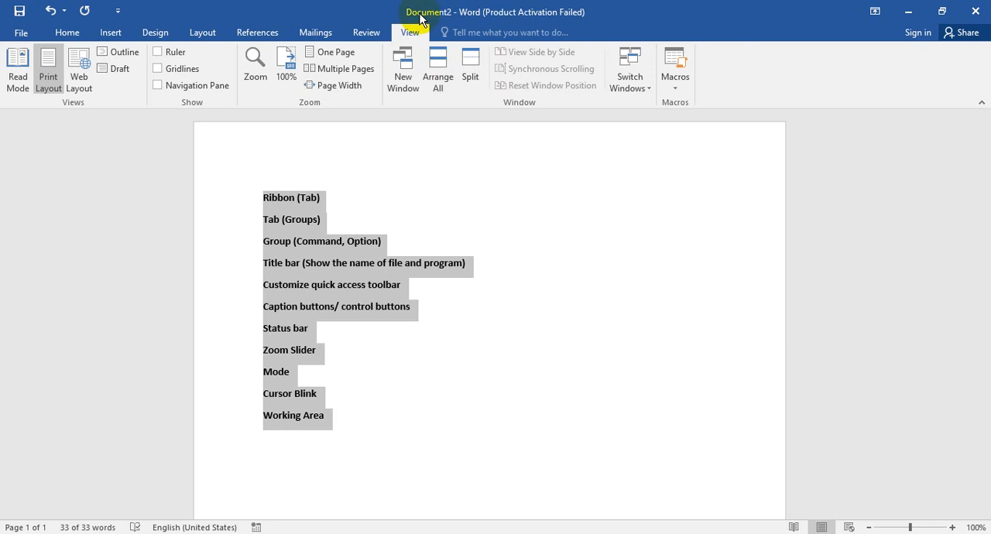
{"action": "left_click", "coordinate": [21, 33]}
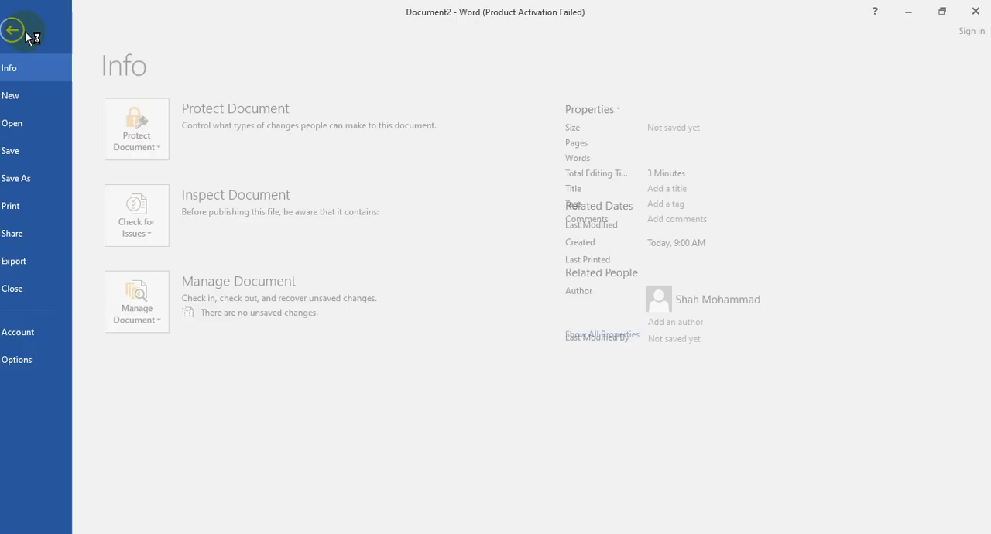
{"action": "left_click", "coordinate": [30, 33]}
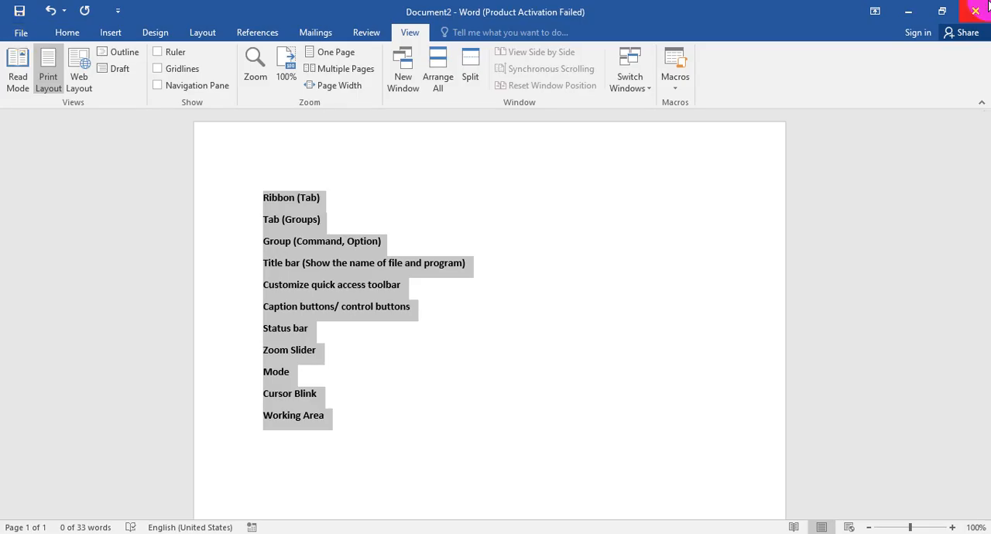
Step: Add "(Words, Pages, Current Language)" after "Status bar" in the list
{"action": "left_click", "coordinate": [323, 345]}
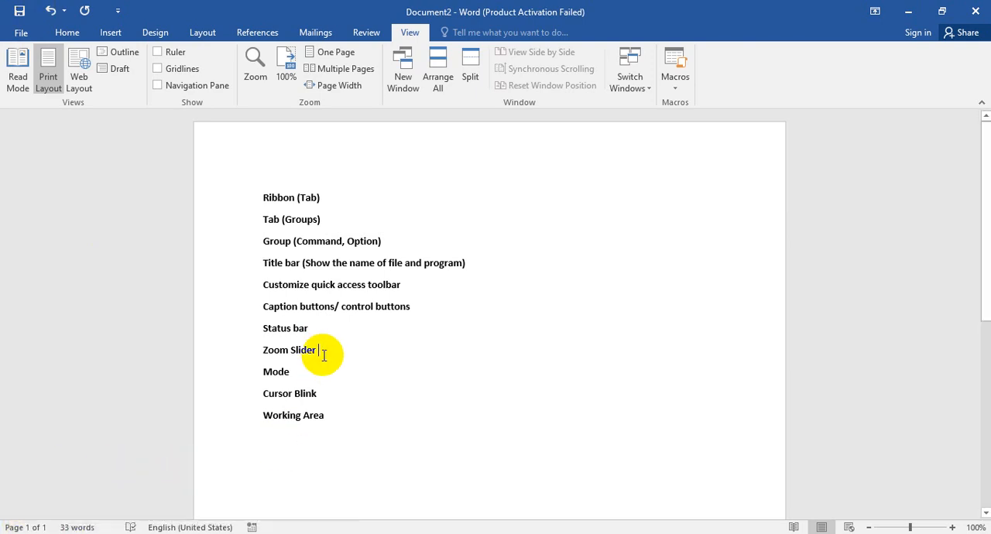
{"action": "left_click", "coordinate": [346, 328]}
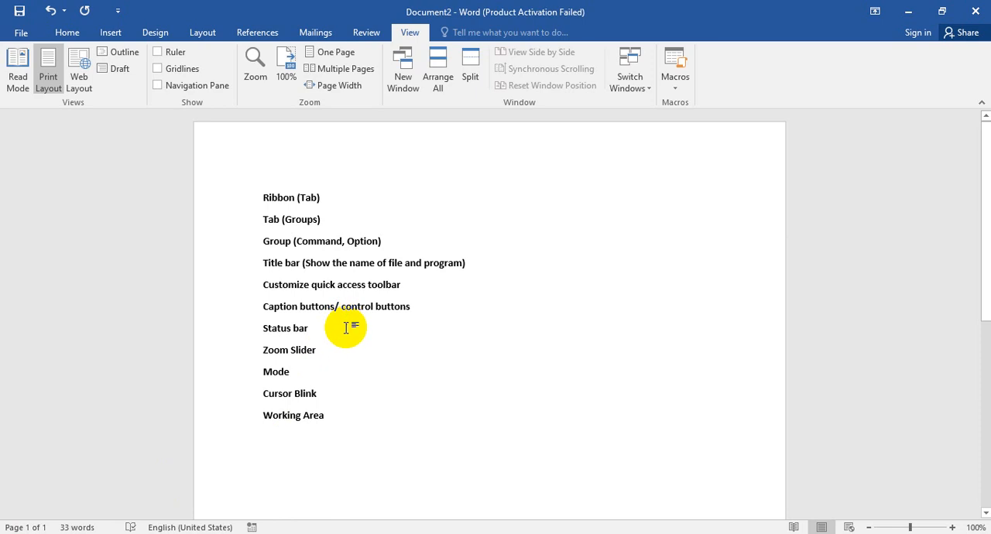
{"action": "type", "text": "(Words,"}
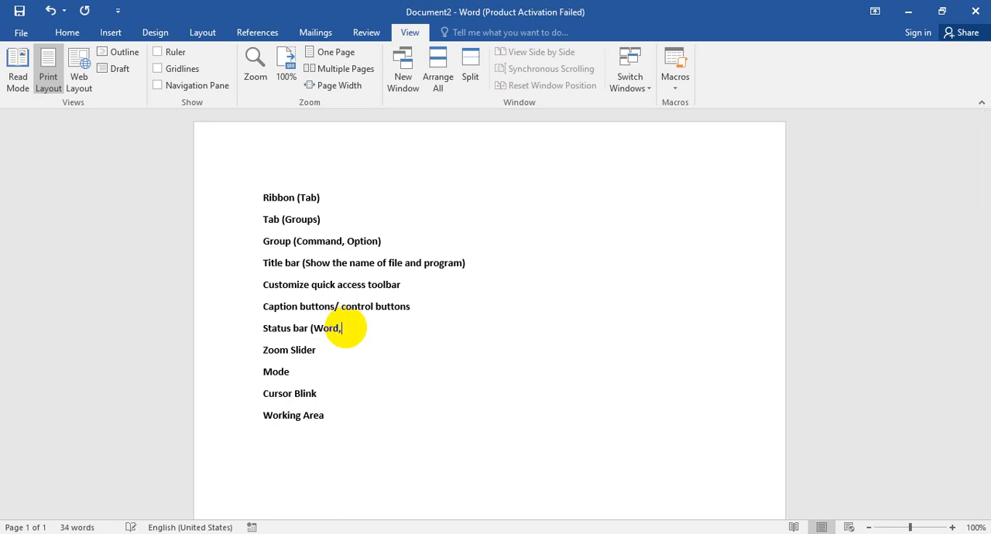
{"action": "type", "text": " Pages,"}
{"action": "type", "text": " Current Engl"}
{"action": "key", "text": "BackSpace"}
{"action": "key", "text": "BackSpace"}
{"action": "key", "text": "BackSpace"}
{"action": "type", "text": "Language"}
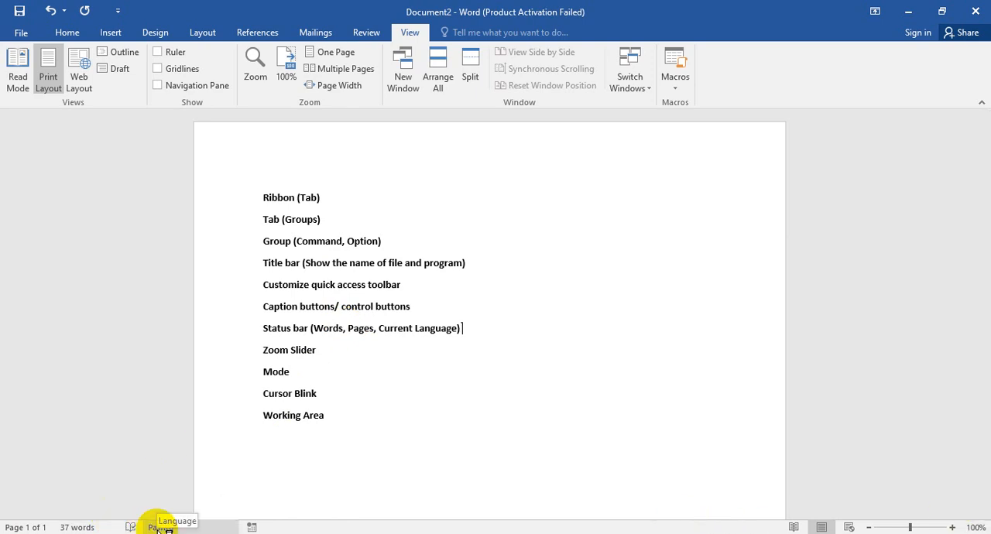
Step: Switch the typing language to Urdu (Pakistan), open and cancel the Language dialog, and return to English (United States)
{"action": "key", "text": "alt+shift"}
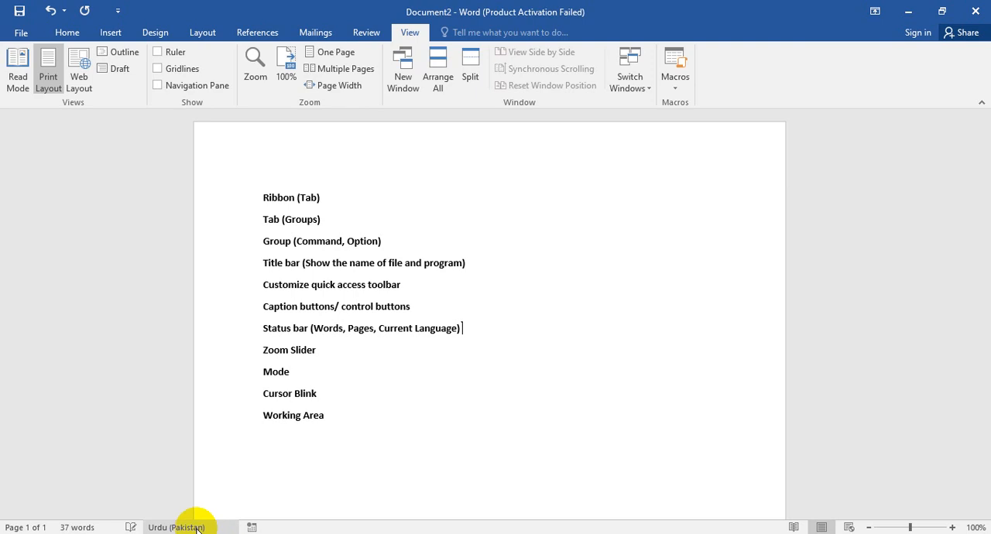
{"action": "left_click", "coordinate": [195, 527]}
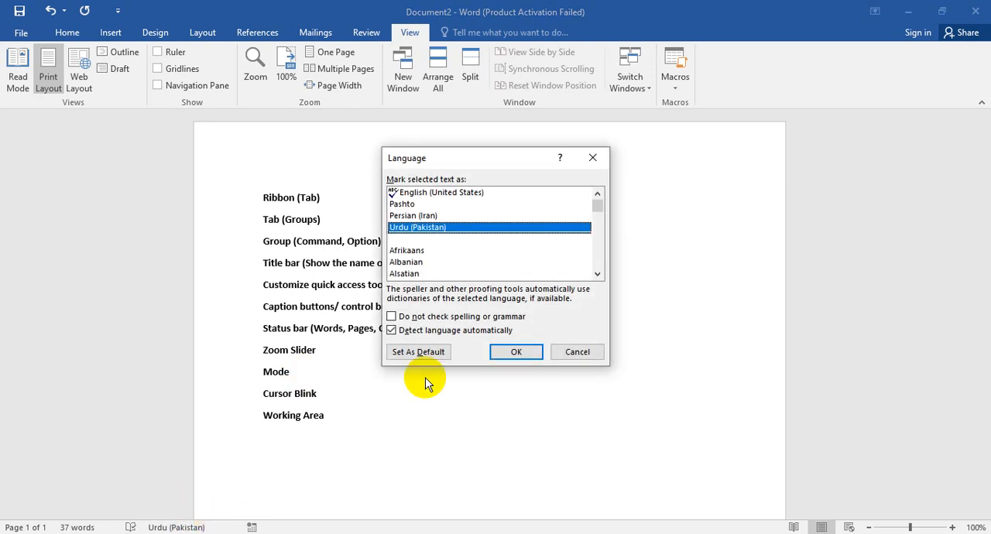
{"action": "left_click", "coordinate": [577, 352]}
{"action": "key", "text": "alt+shift"}
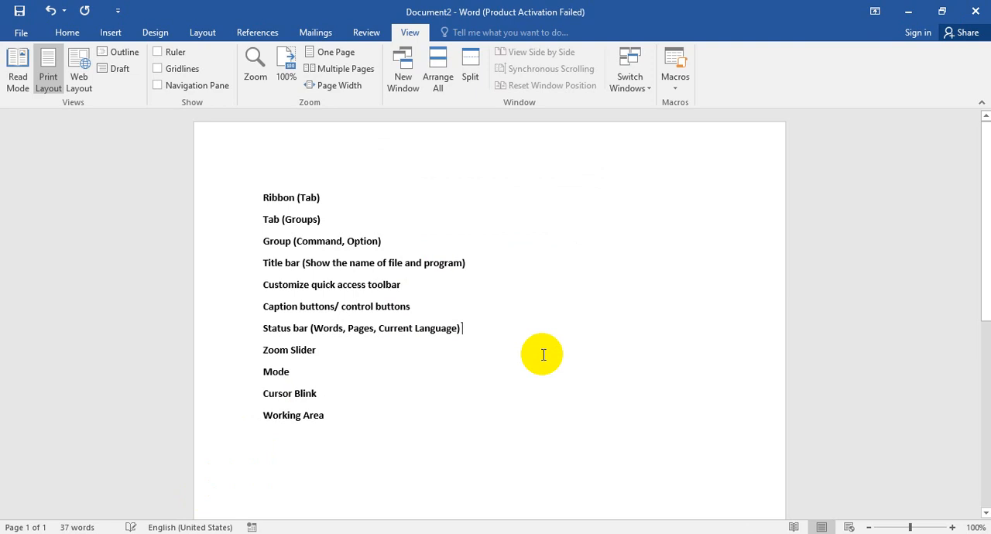